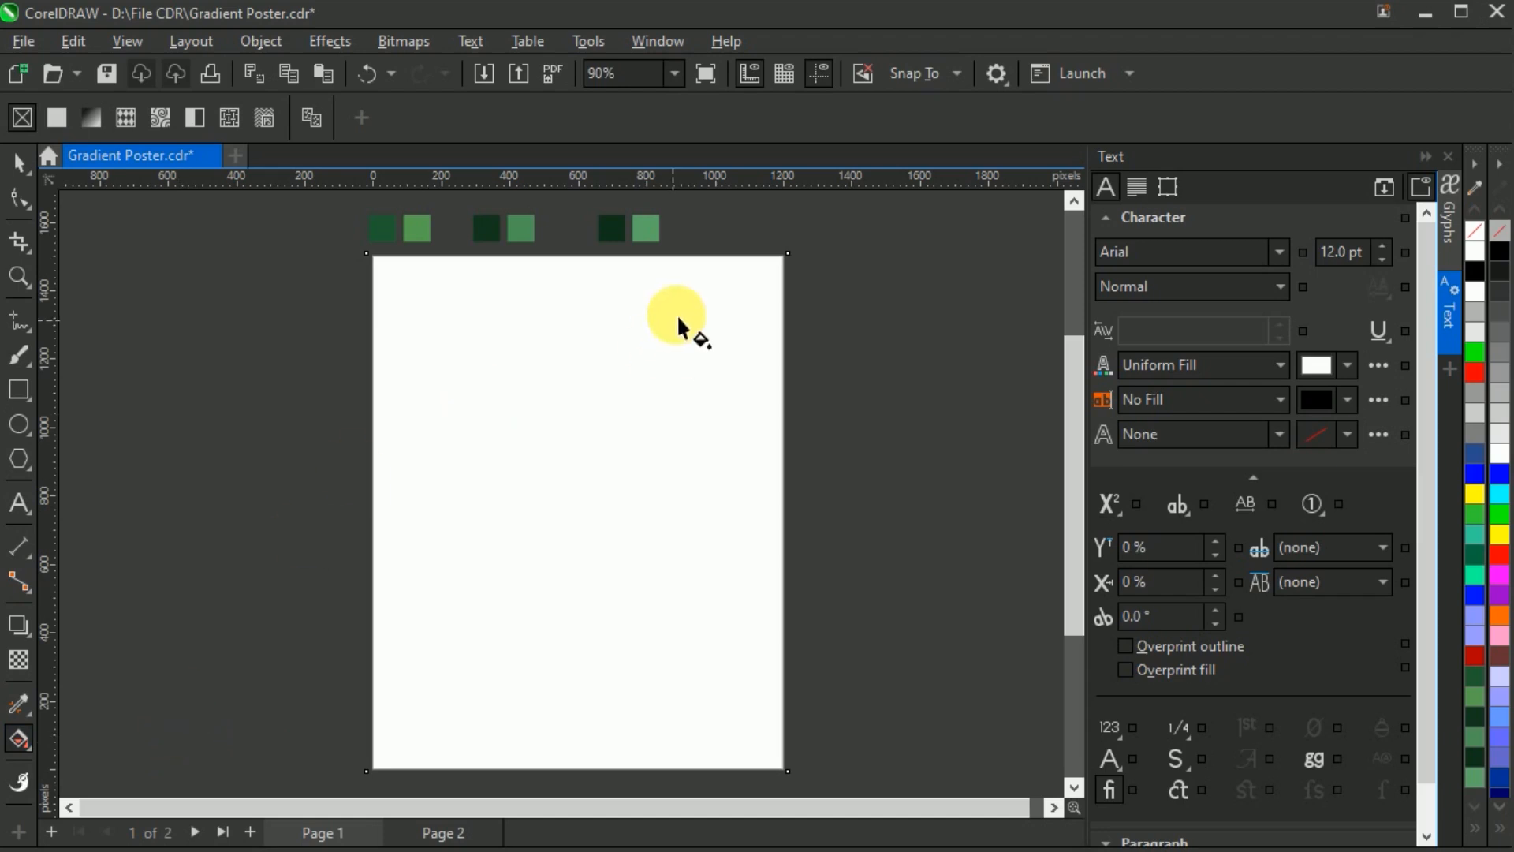
Step: Apply a diagonal linear gradient from the page rectangle's upper-right to its lower-left corner, sampling the first dark green swatch (#1E5B30) as start colour
left_click_drag(741, 282, 366, 771)
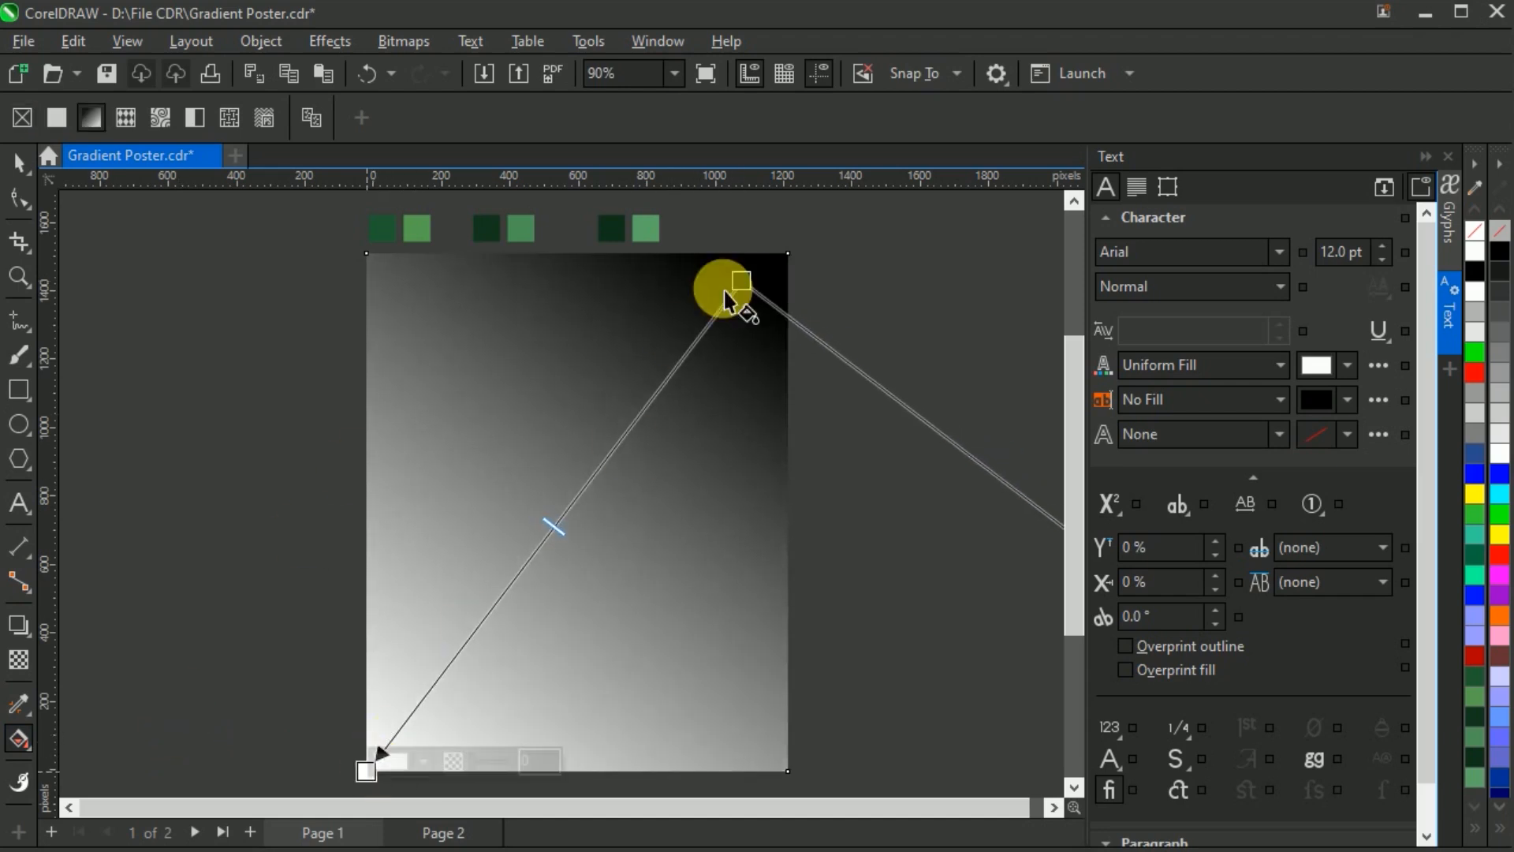
left_click_drag(756, 286, 724, 271)
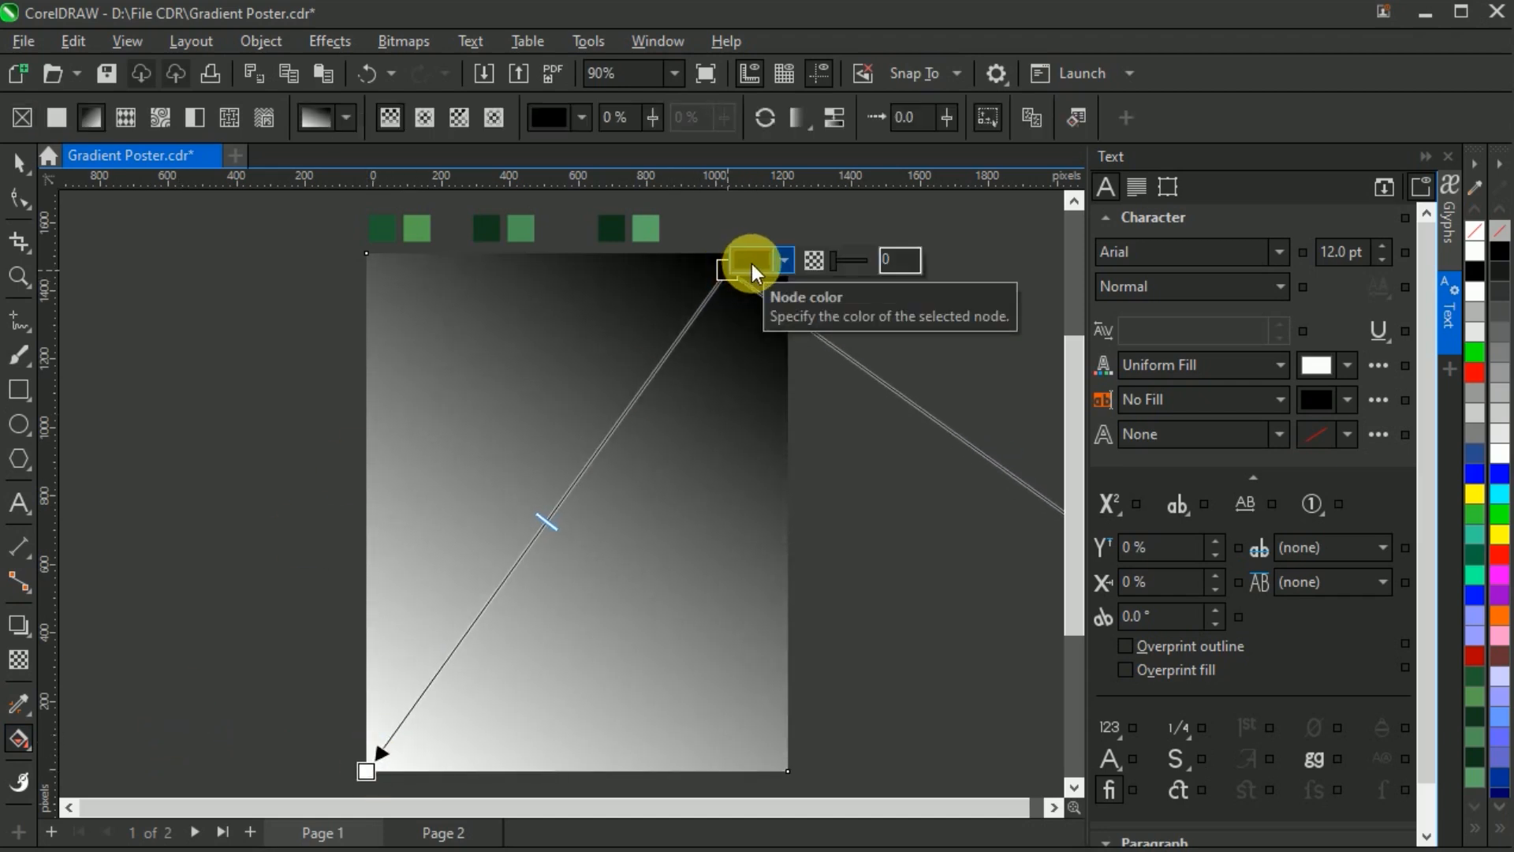
left_click(751, 263)
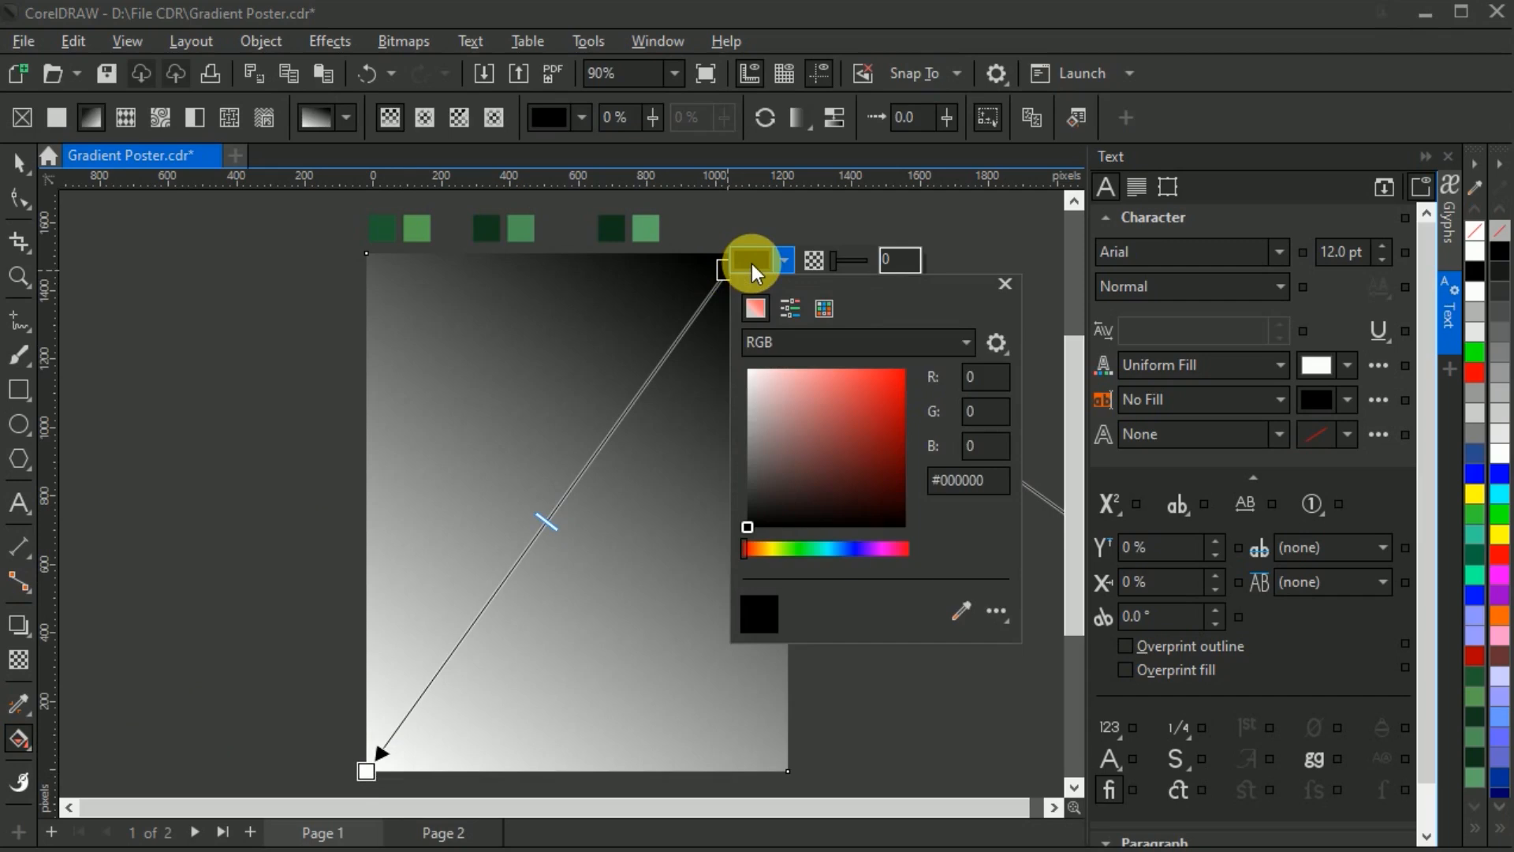
left_click(958, 608)
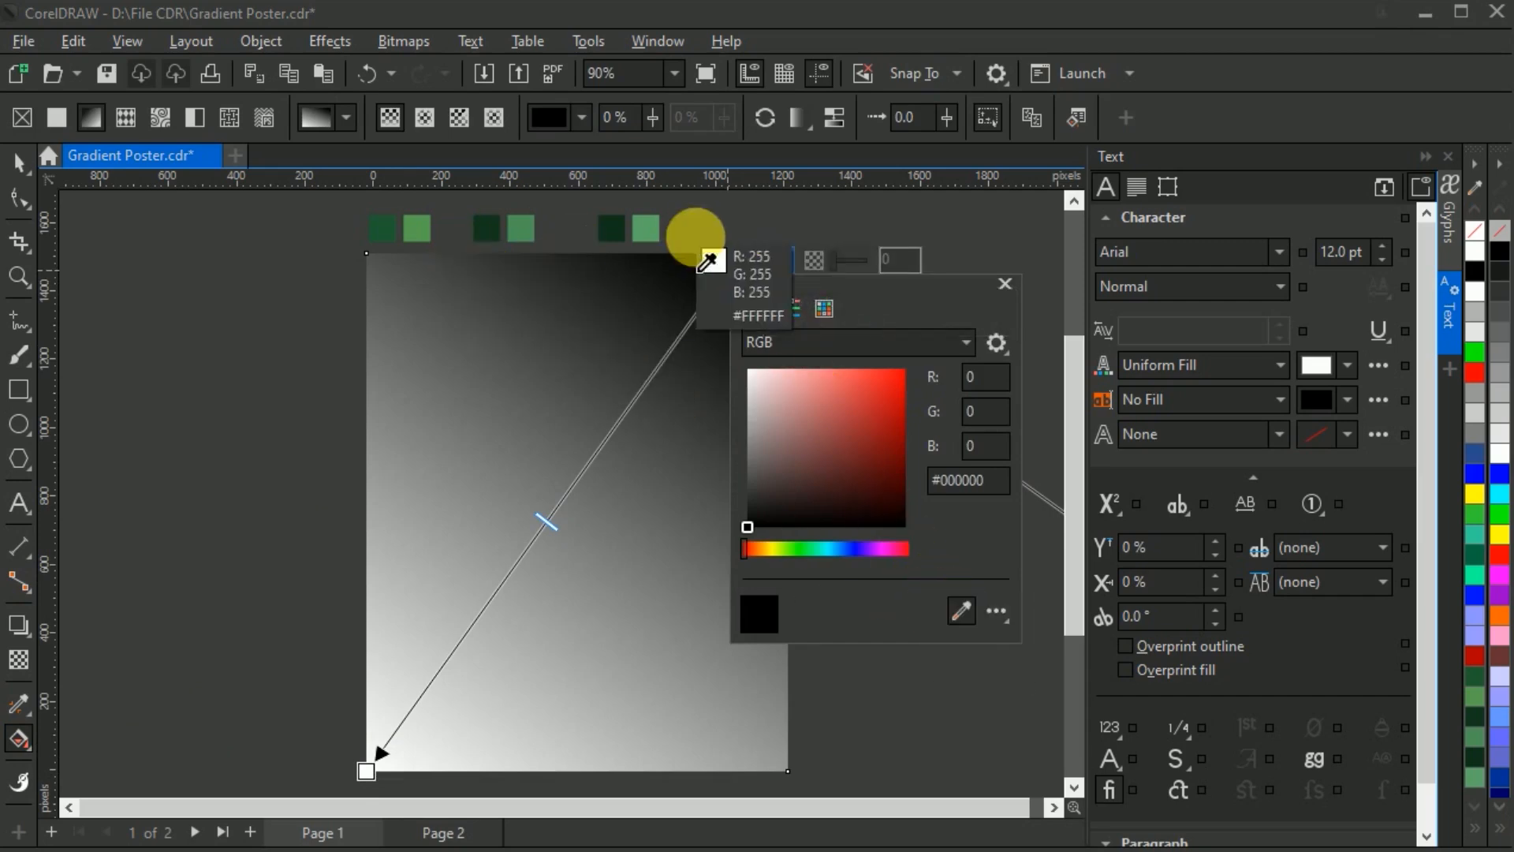
left_click(385, 233)
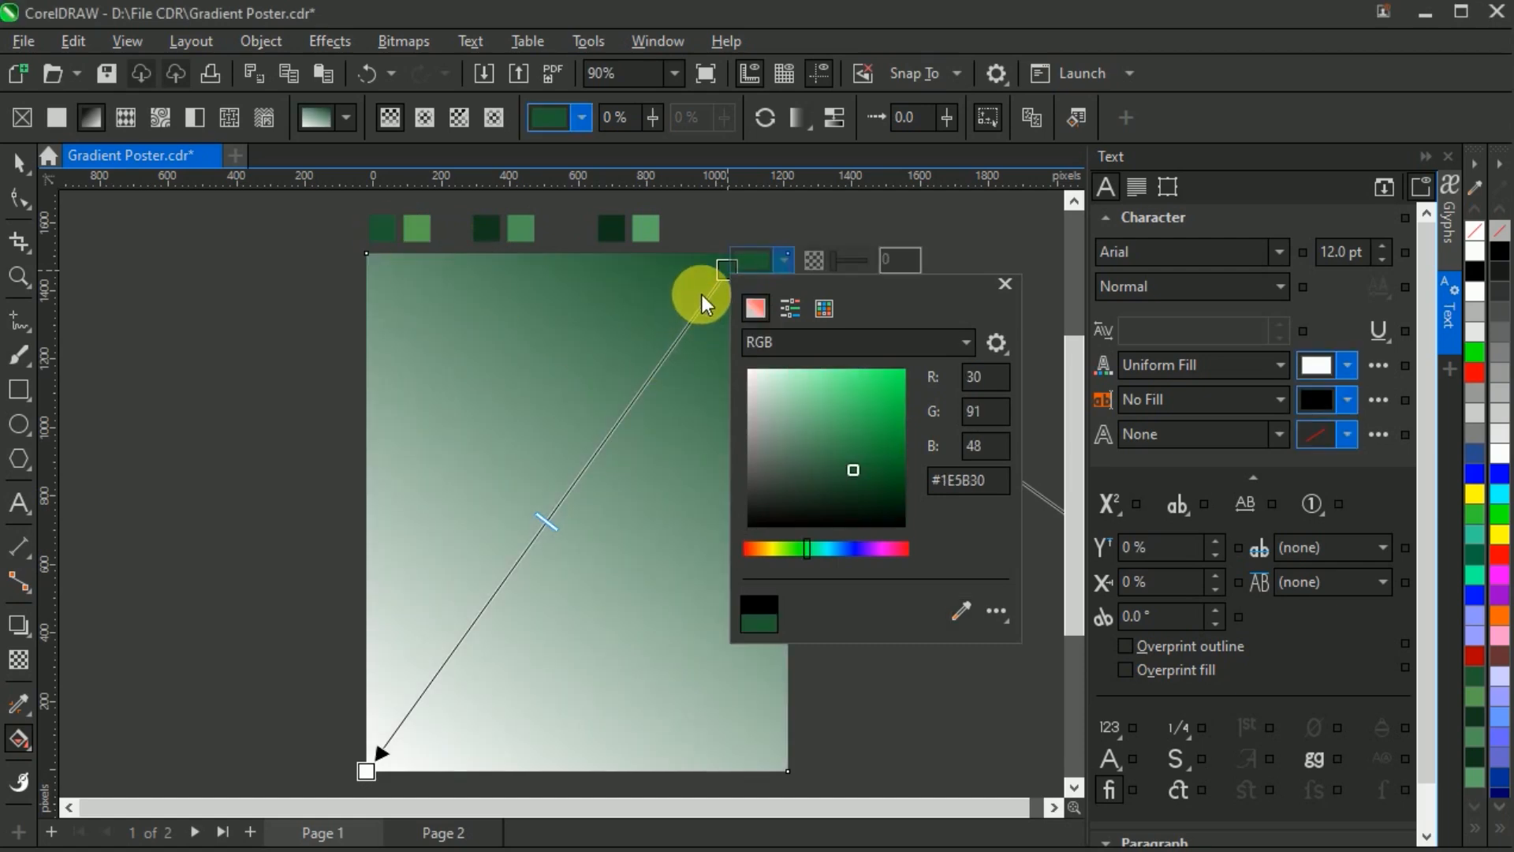
Step: Set the background gradient's lower-left end colour by sampling the light green swatch of the first pair
left_click(366, 770)
left_click(386, 762)
left_click(353, 712)
left_click(417, 230)
left_click(396, 385)
key("space")
left_click(135, 434)
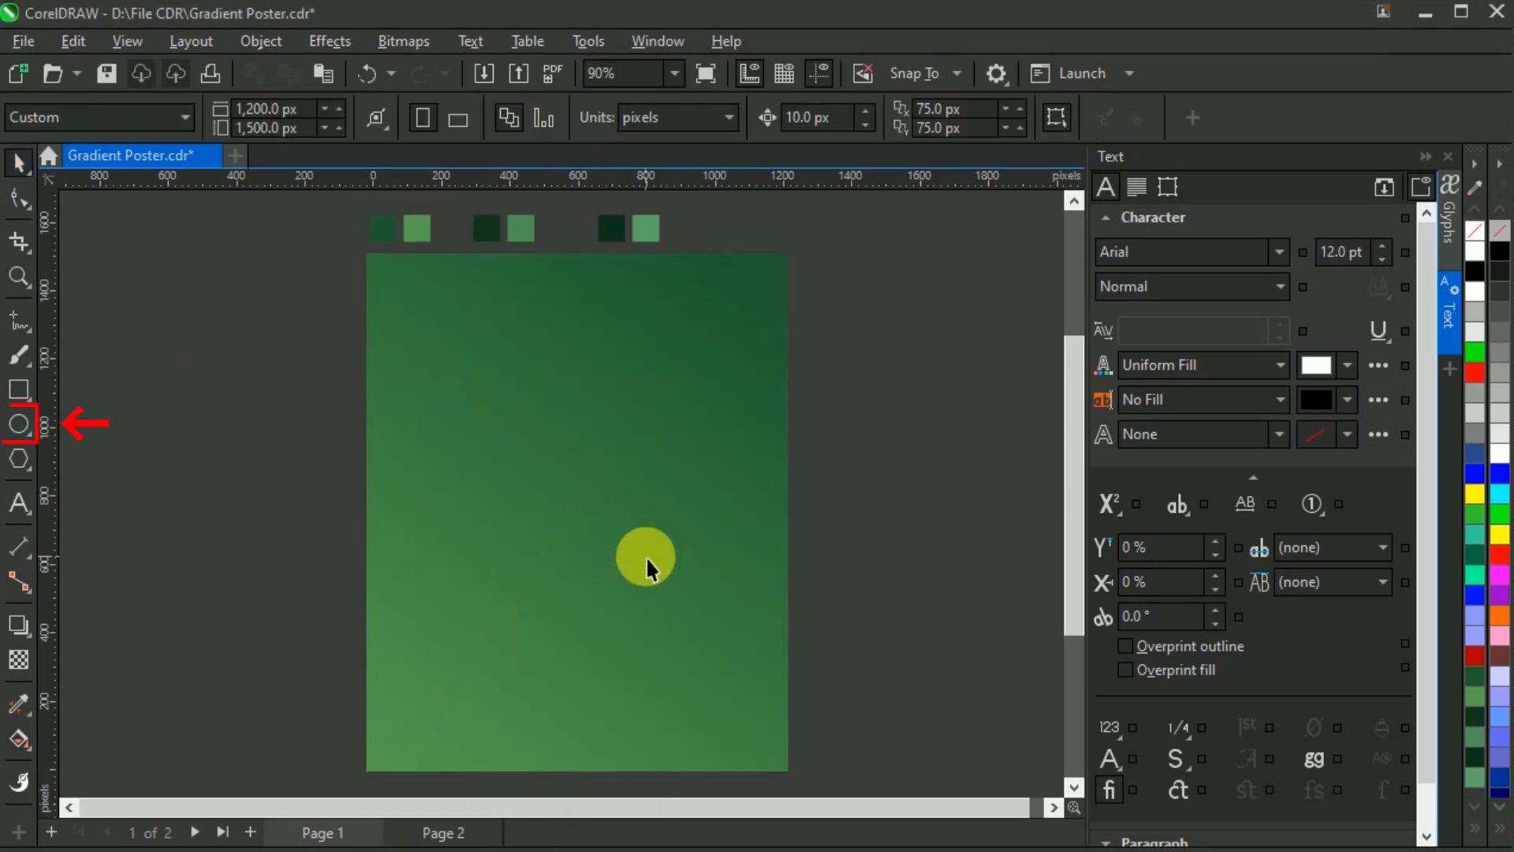
Step: Draw a circle, centre it on the green background and enlarge it to about 1,188 px in diameter
left_click(29, 434)
left_click_drag(510, 439, 814, 744)
left_click(19, 163)
left_click_drag(663, 591, 578, 512)
left_click(777, 383, "shift")
left_click(778, 384, "shift")
left_click_drag(729, 664, 789, 724)
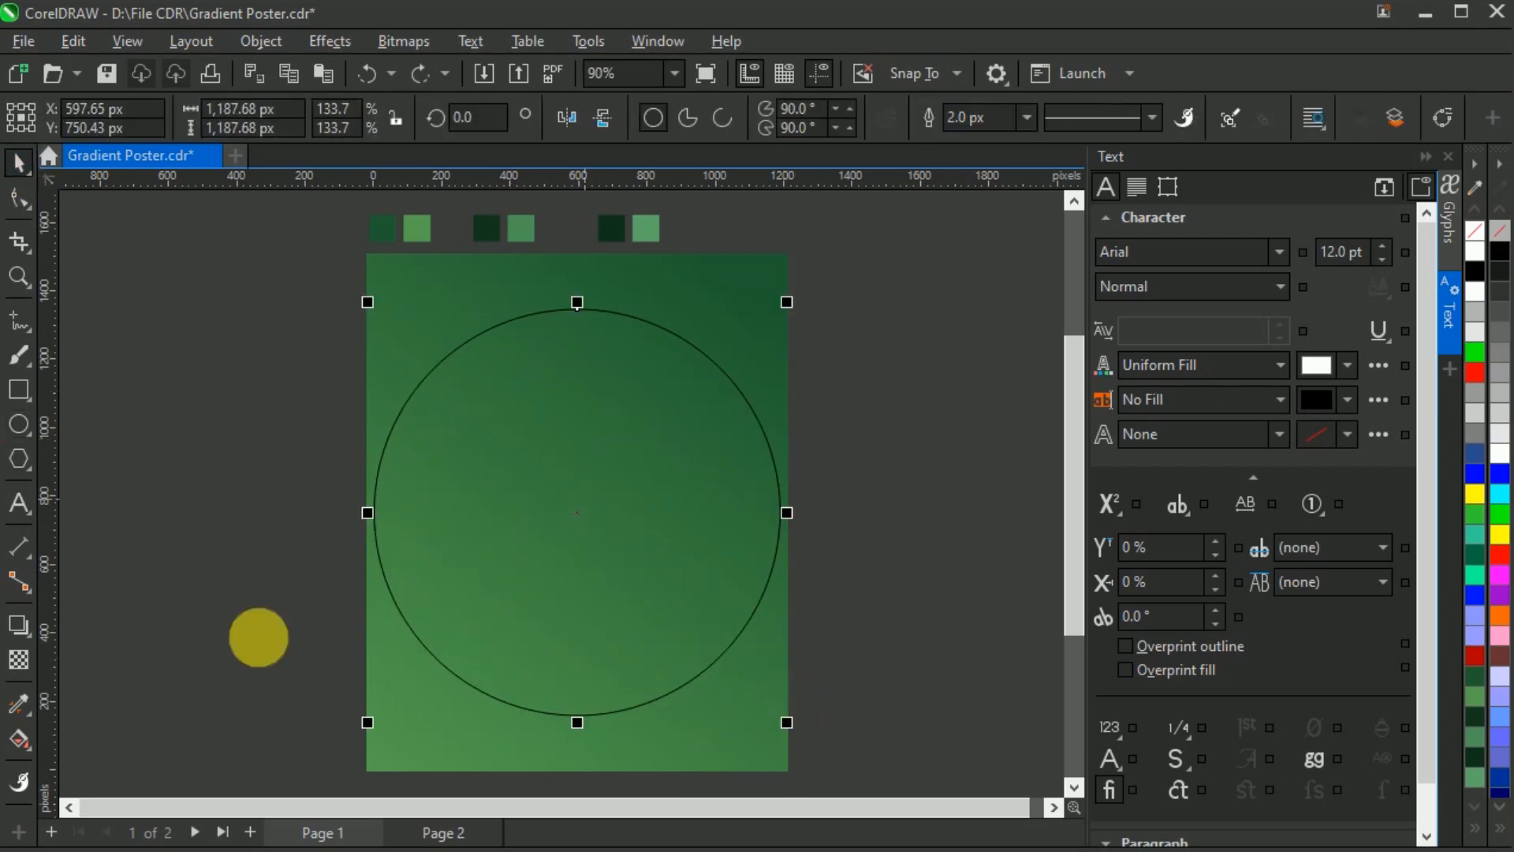
Step: Fill the circle with a gradient rising from lower-left to upper-right, sampling the second pair's dark green swatch as start colour
left_click(36, 757)
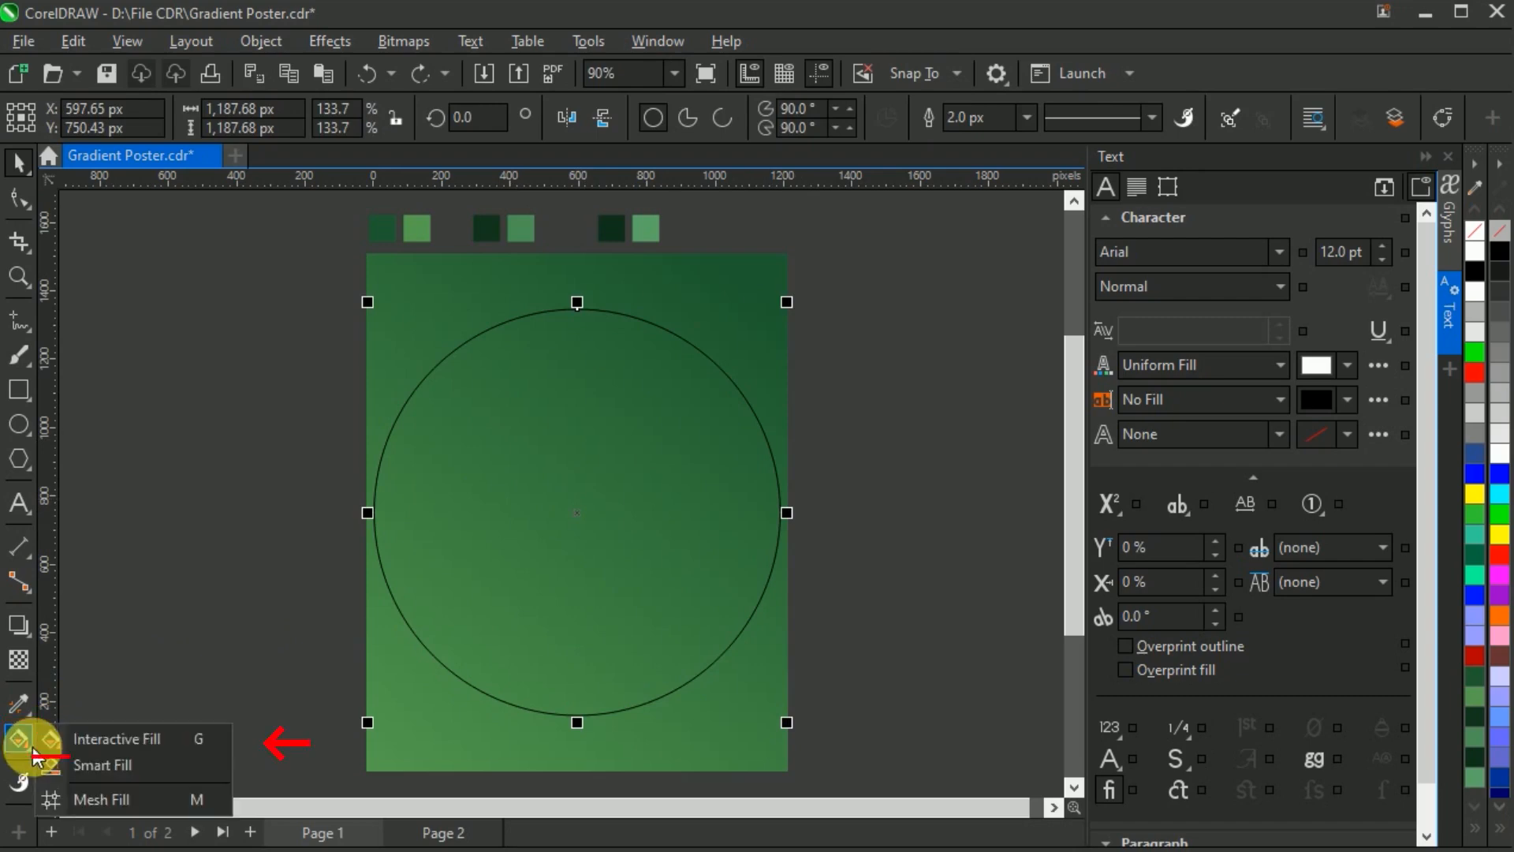
left_click(120, 742)
left_click_drag(524, 577, 800, 300)
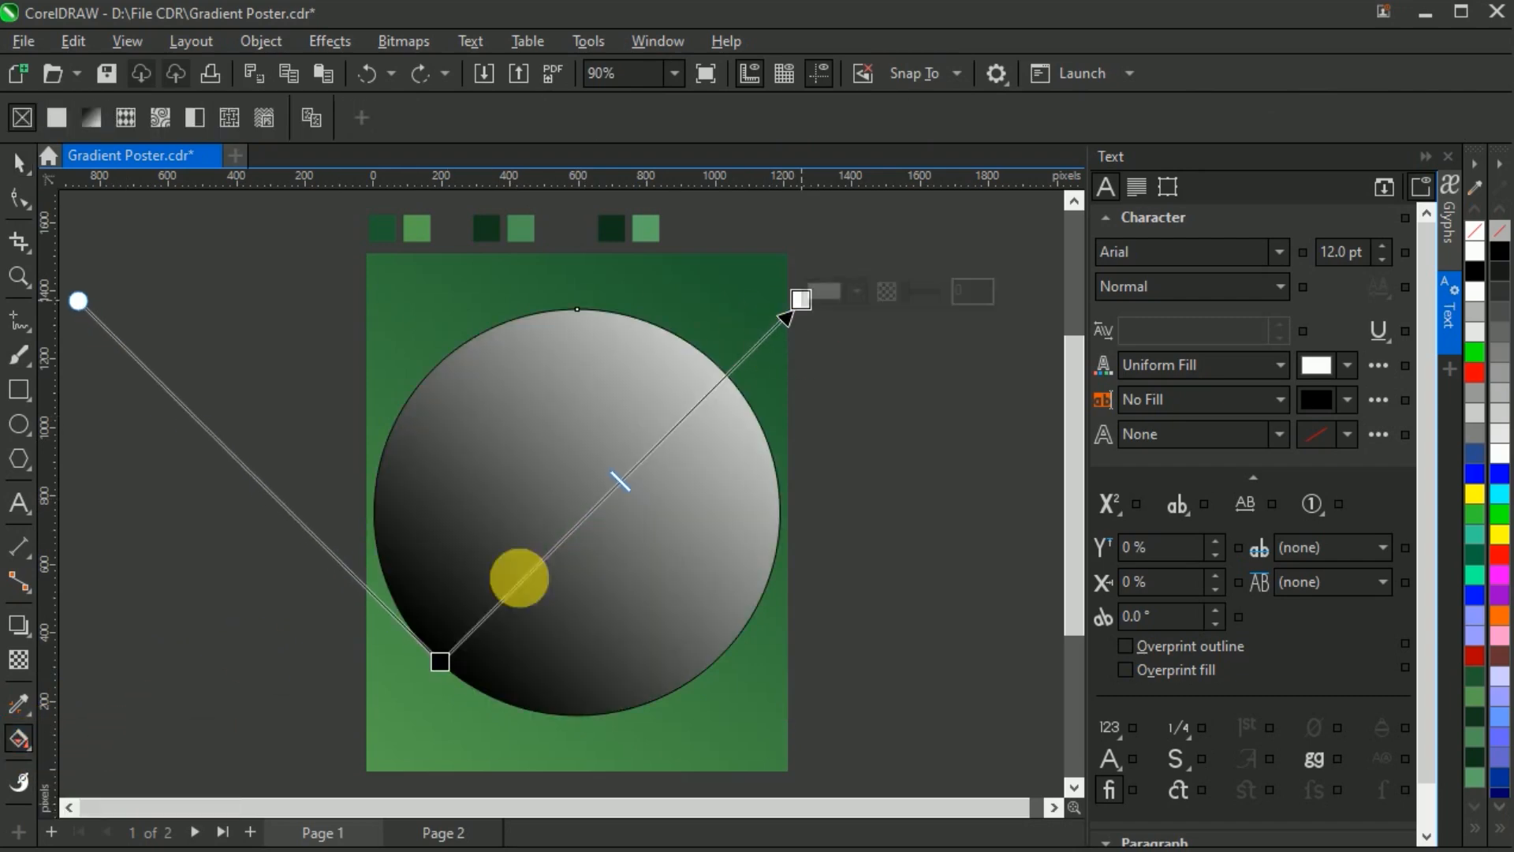
left_click(440, 663)
left_click(496, 653)
left_click_drag(544, 680, 640, 397)
left_click(773, 718)
left_click(487, 230)
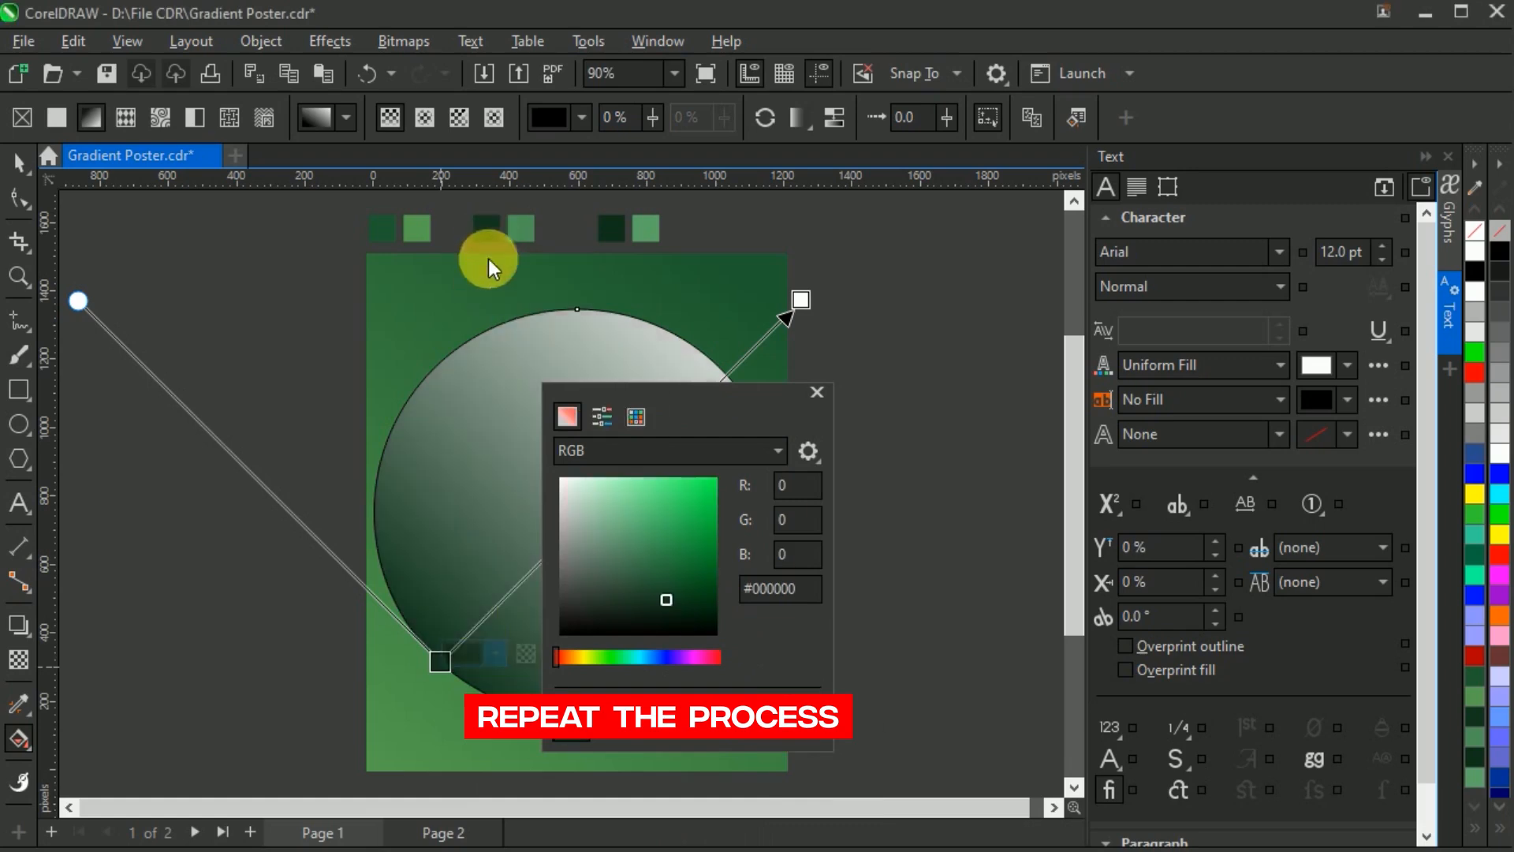
left_click(817, 392)
Step: Set the circle gradient's upper-right end colour to #4D9358 by sampling the light green swatch of the second pair
left_click(801, 299)
left_click(827, 293)
left_click(1034, 641)
left_click(520, 228)
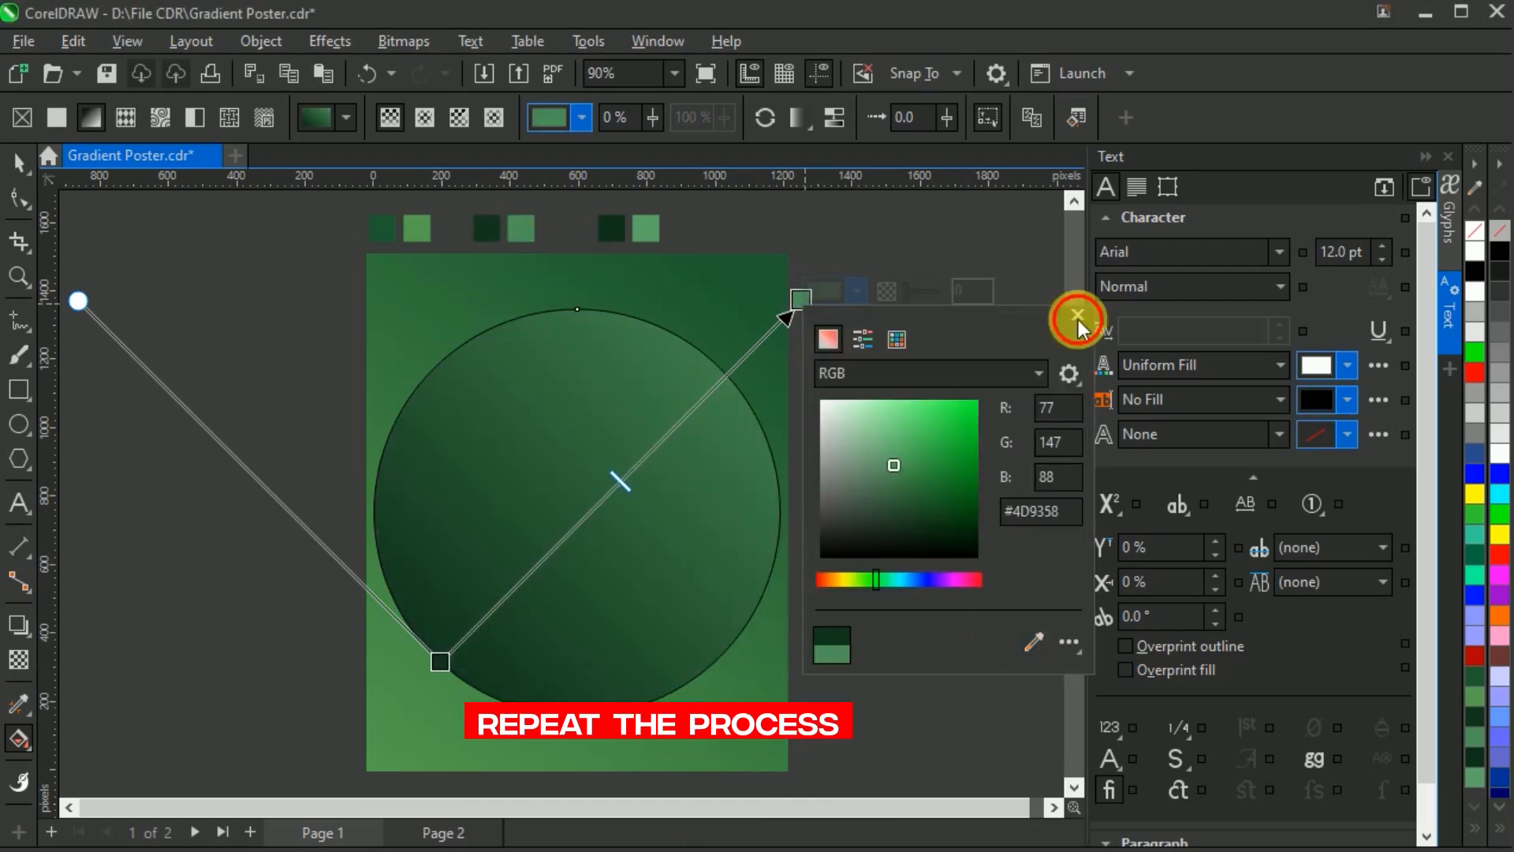
left_click(1077, 316)
Step: Fine-tune the start point and midpoint of the circle's gradient and remove the circle's outline
left_click_drag(440, 662, 447, 648)
left_click_drag(624, 475, 667, 485)
key("space")
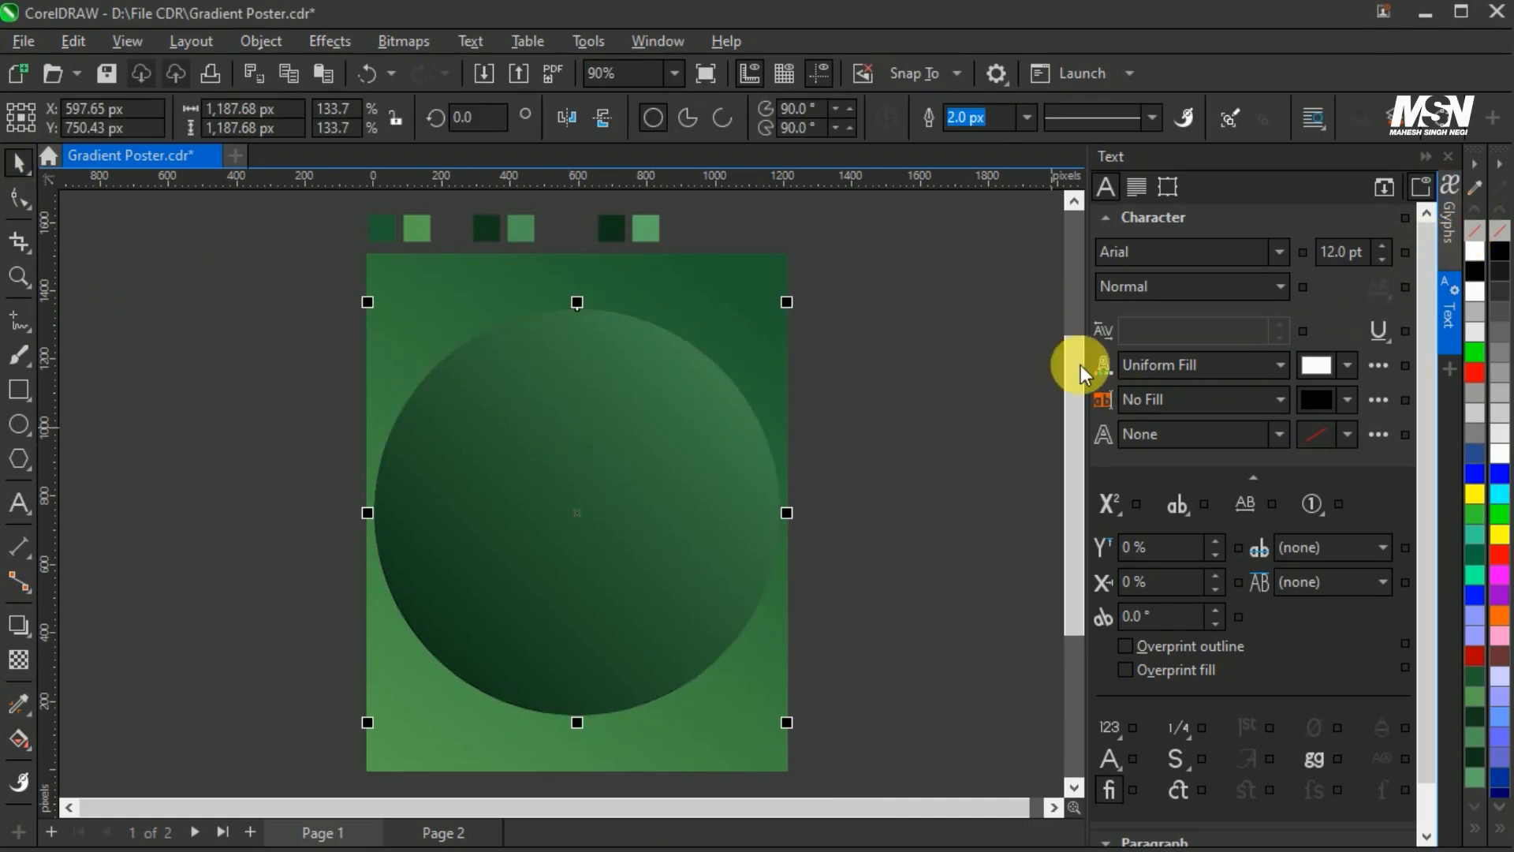
Step: Make a smaller concentric copy of the circle, about 693 px in diameter
left_click(911, 554)
left_click(722, 558)
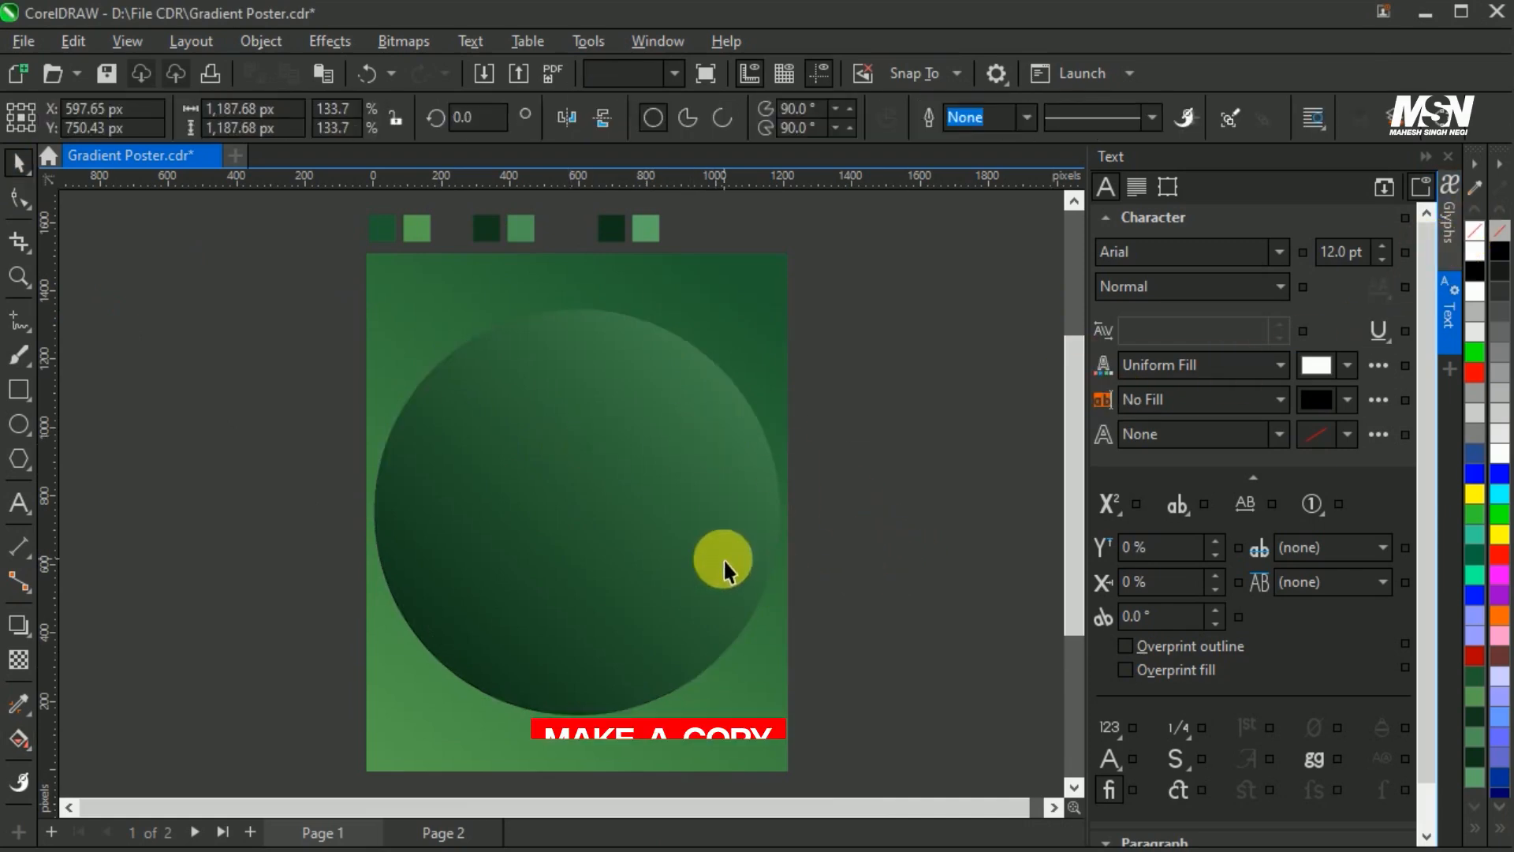
left_click_drag(786, 303, 791, 400)
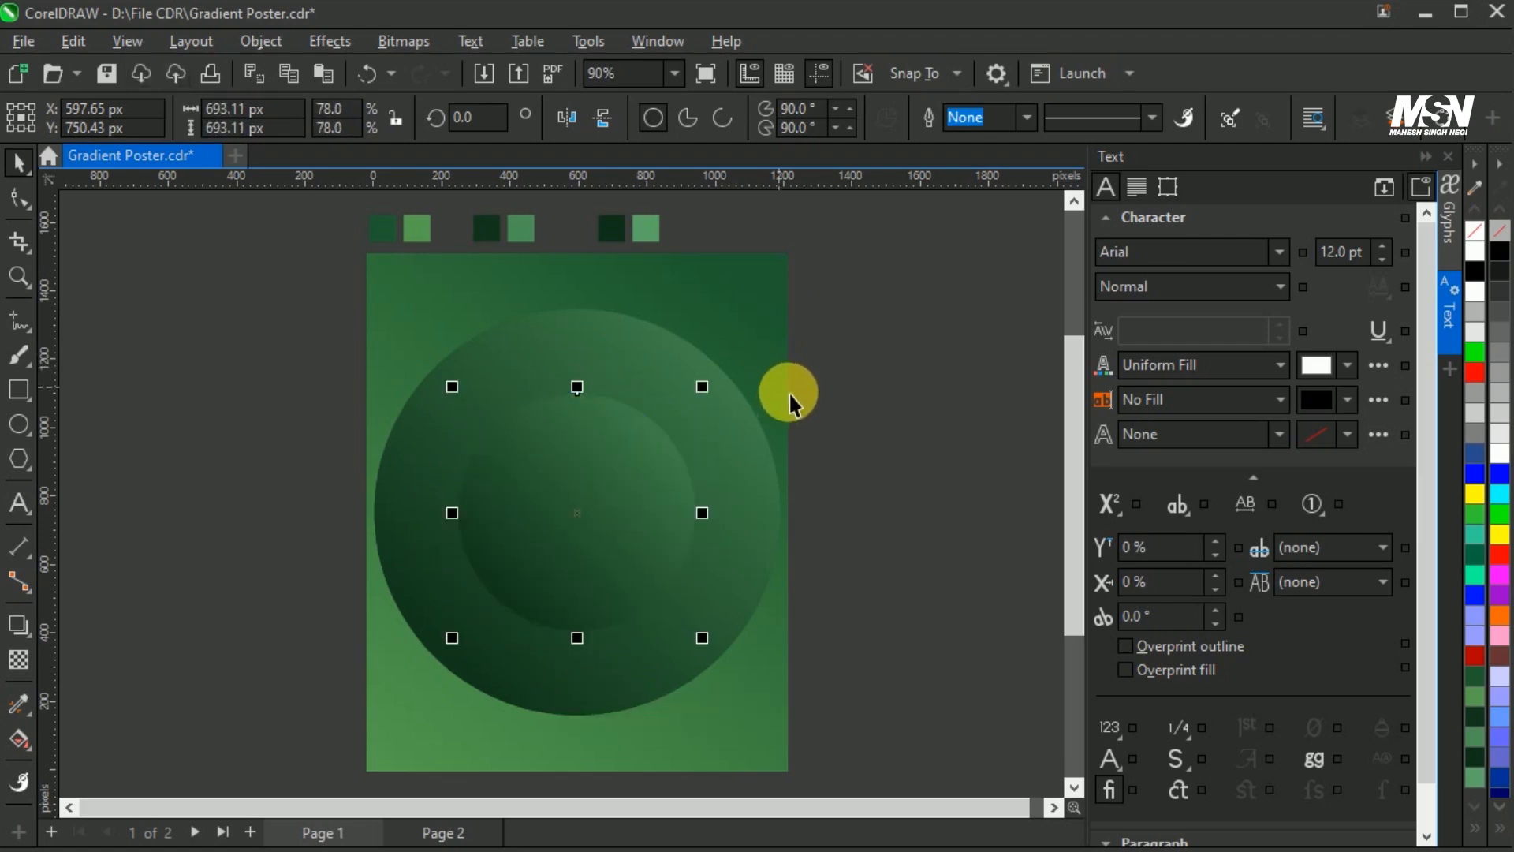
Step: Redirect the inner circle's gradient vertically from top to bottom and sample the third pair's dark green swatch as start colour
left_click(19, 739)
left_click_drag(576, 393, 576, 631)
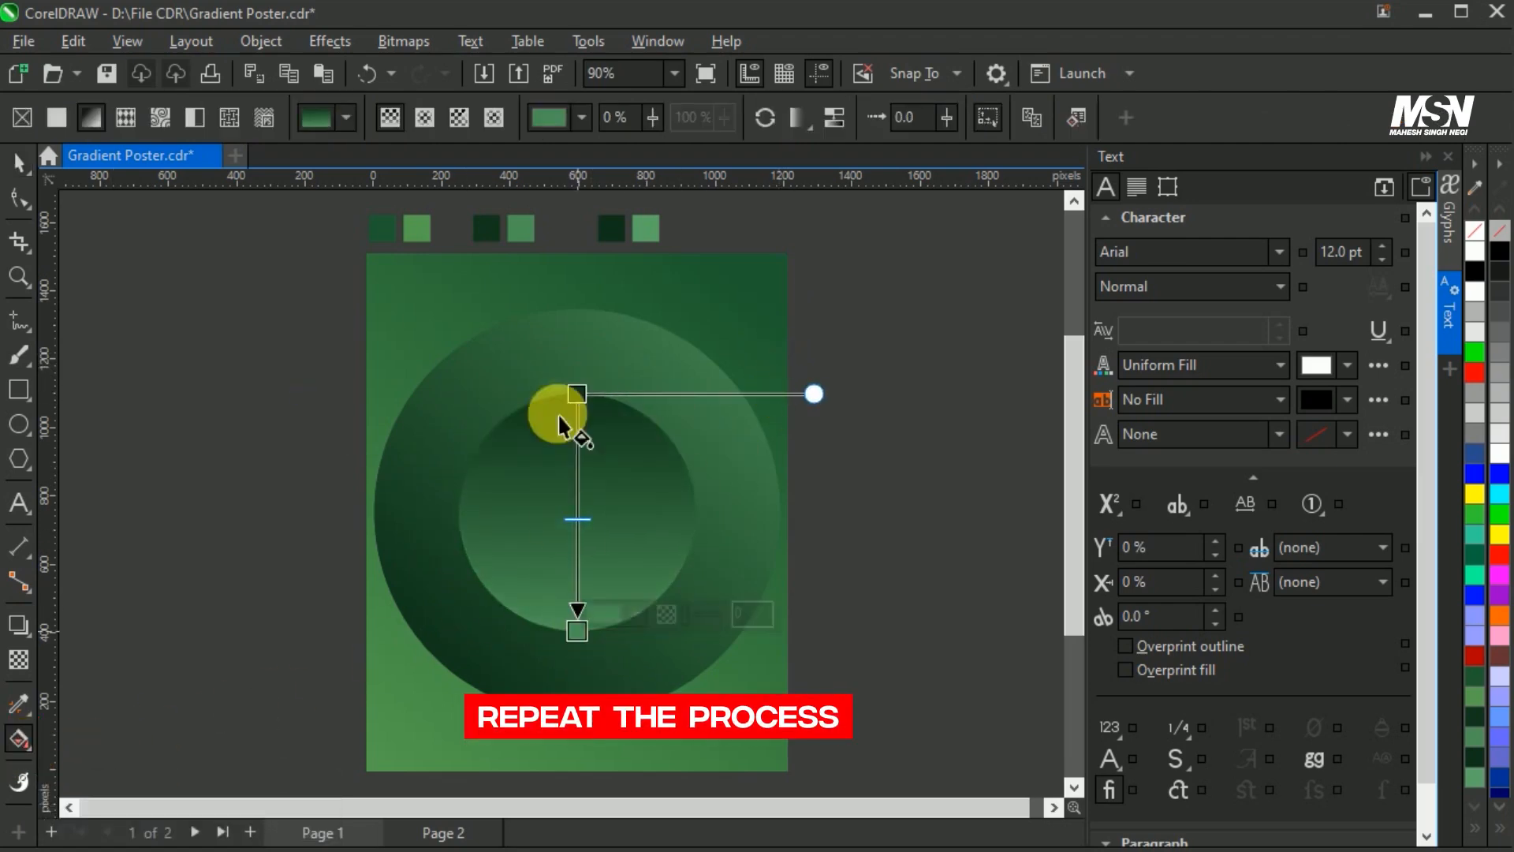
left_click(635, 404)
left_click(808, 754)
left_click(612, 230)
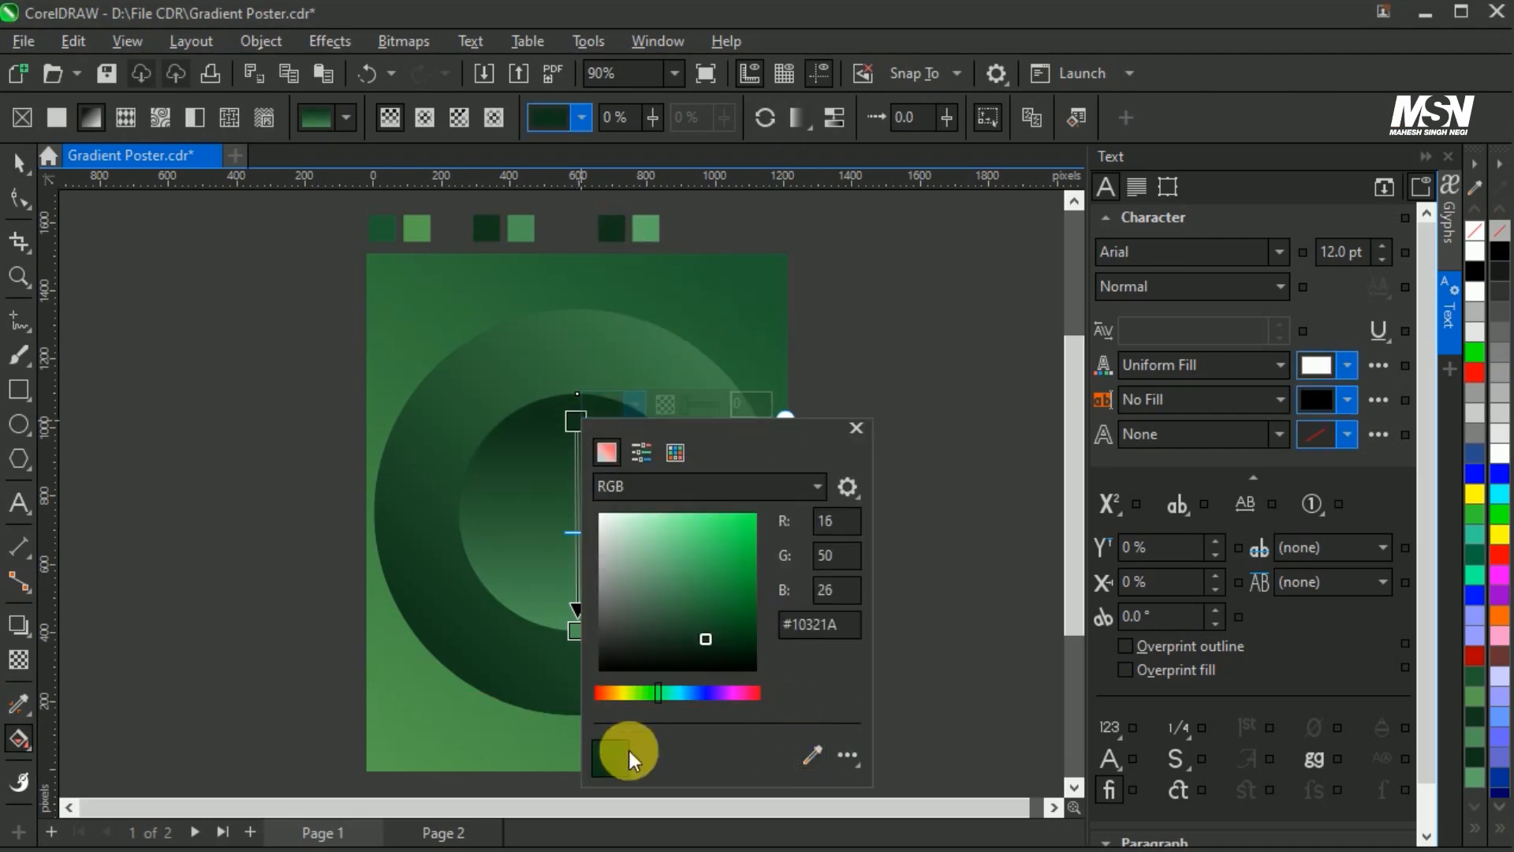
Step: Set the inner circle gradient's bottom colour to the third pair's light green swatch and lower its start point slightly
left_click(576, 630)
left_click(636, 615)
left_click(868, 762)
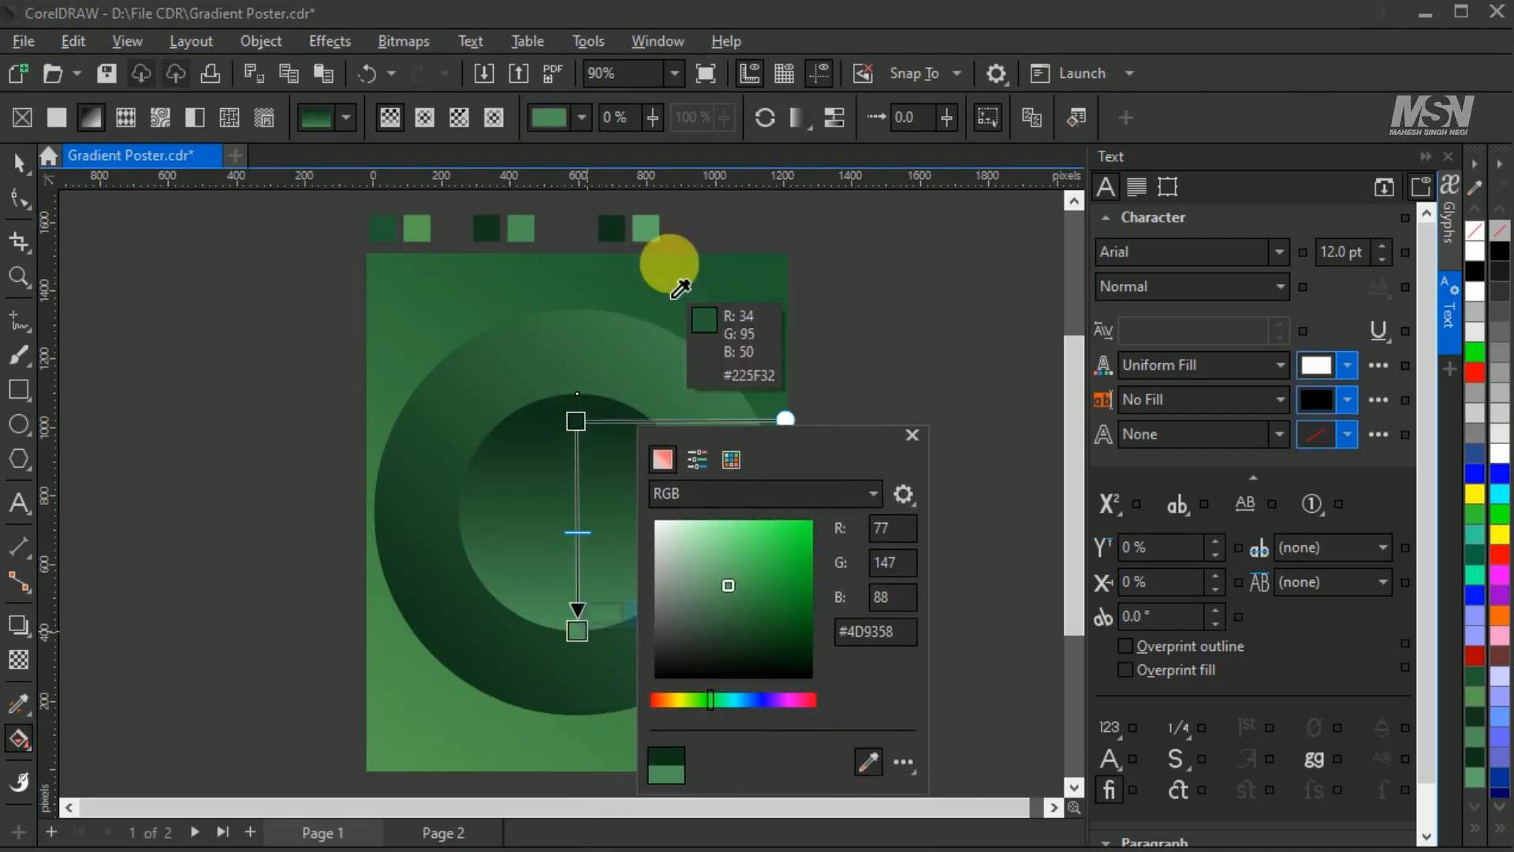
left_click(581, 396)
left_click(580, 396)
left_click_drag(577, 422, 580, 425)
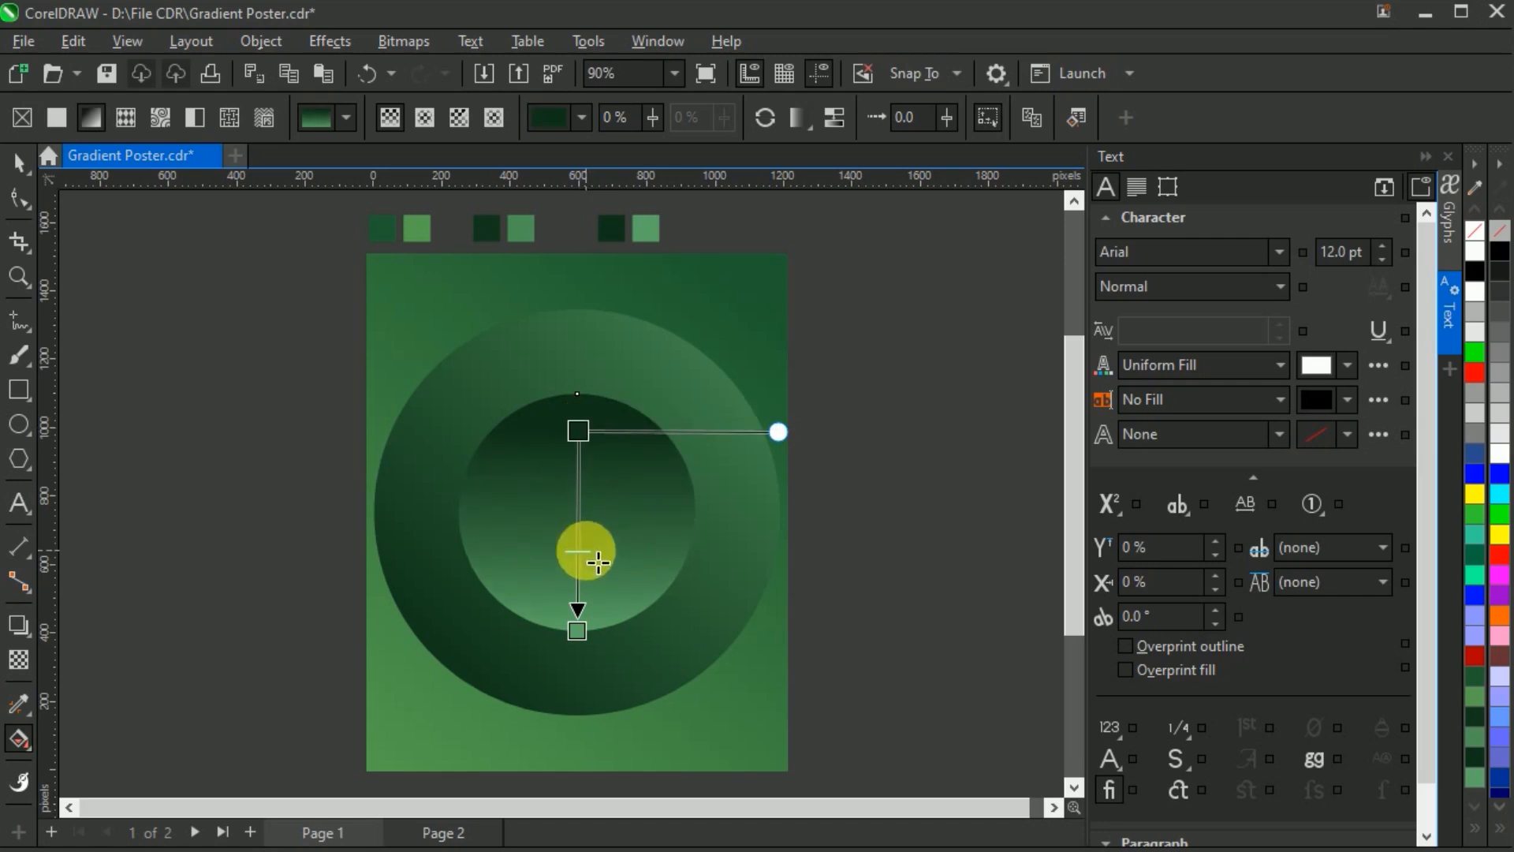
Step: Shrink the inner circle slightly and enlarge the outer circle about its centre to about 1,348 px
key("space")
left_click(709, 654)
left_click_drag(796, 732, 862, 763)
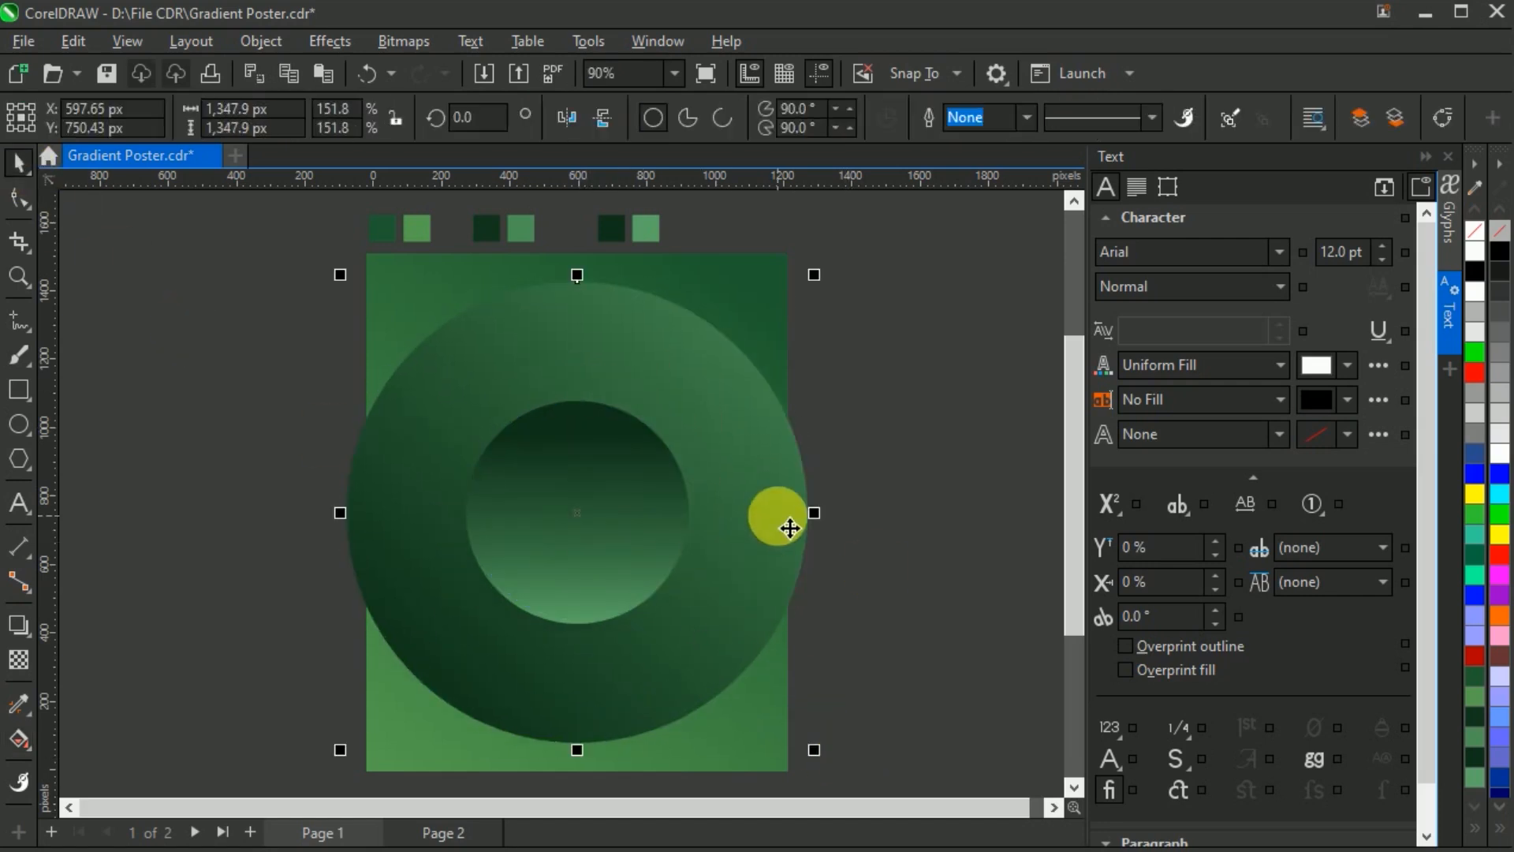
Step: PowerClip the large circle inside the green background rectangle
right_click(654, 327)
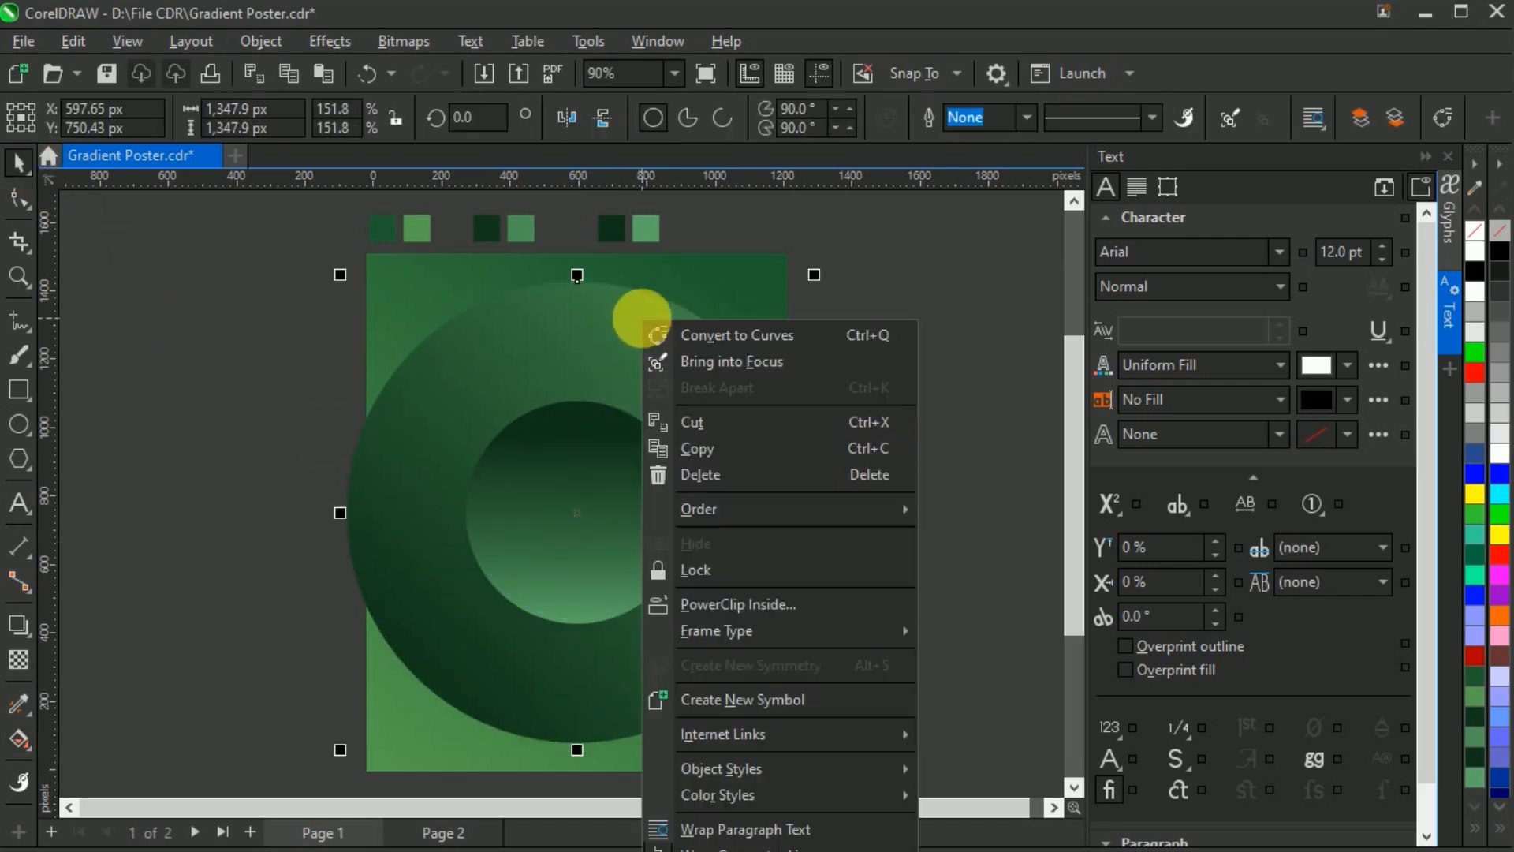
left_click(855, 606)
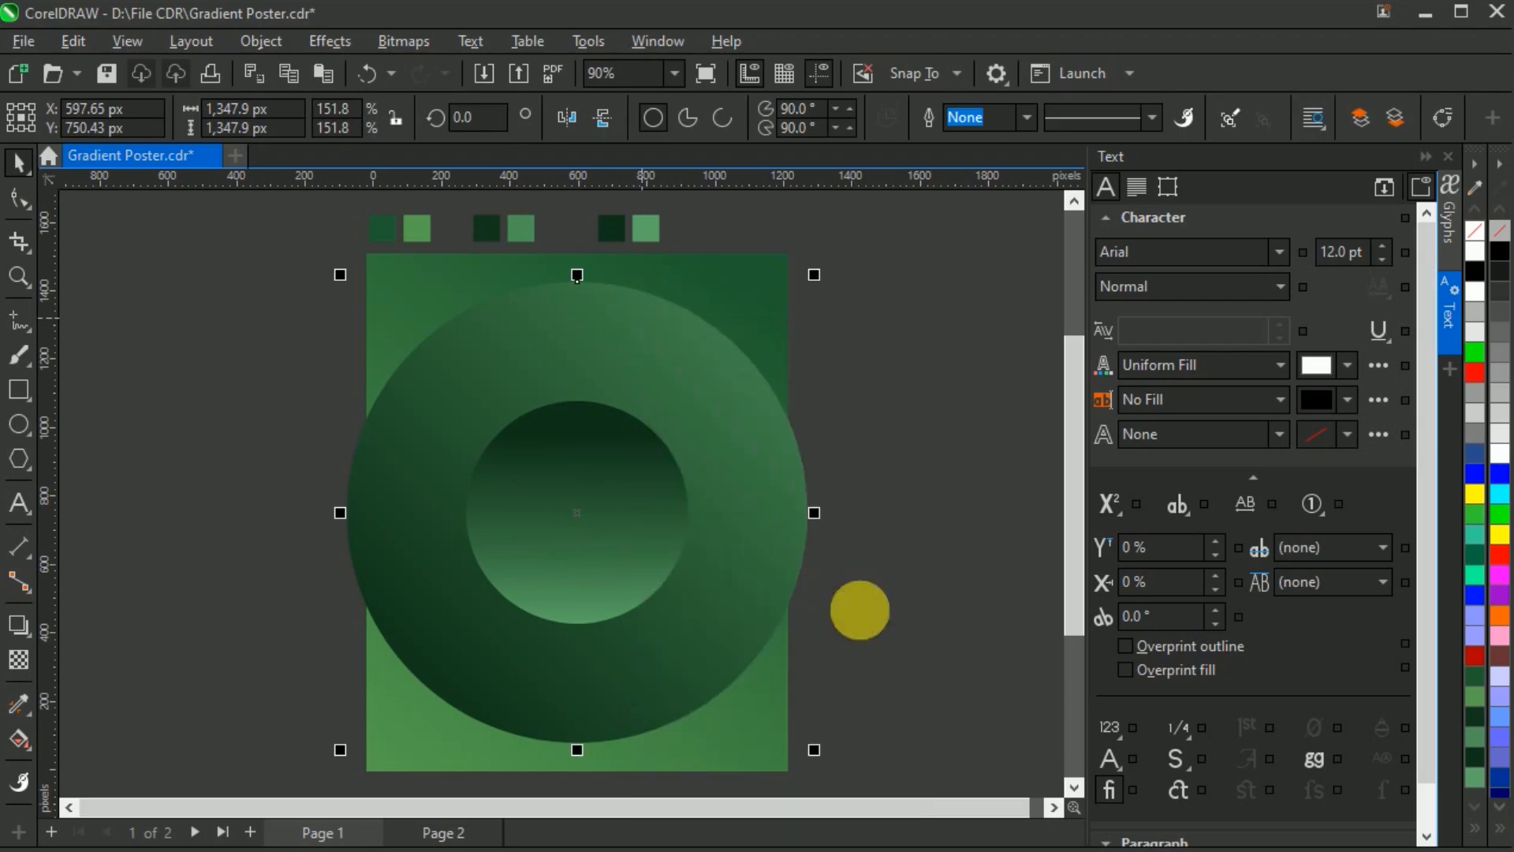
left_click(737, 281)
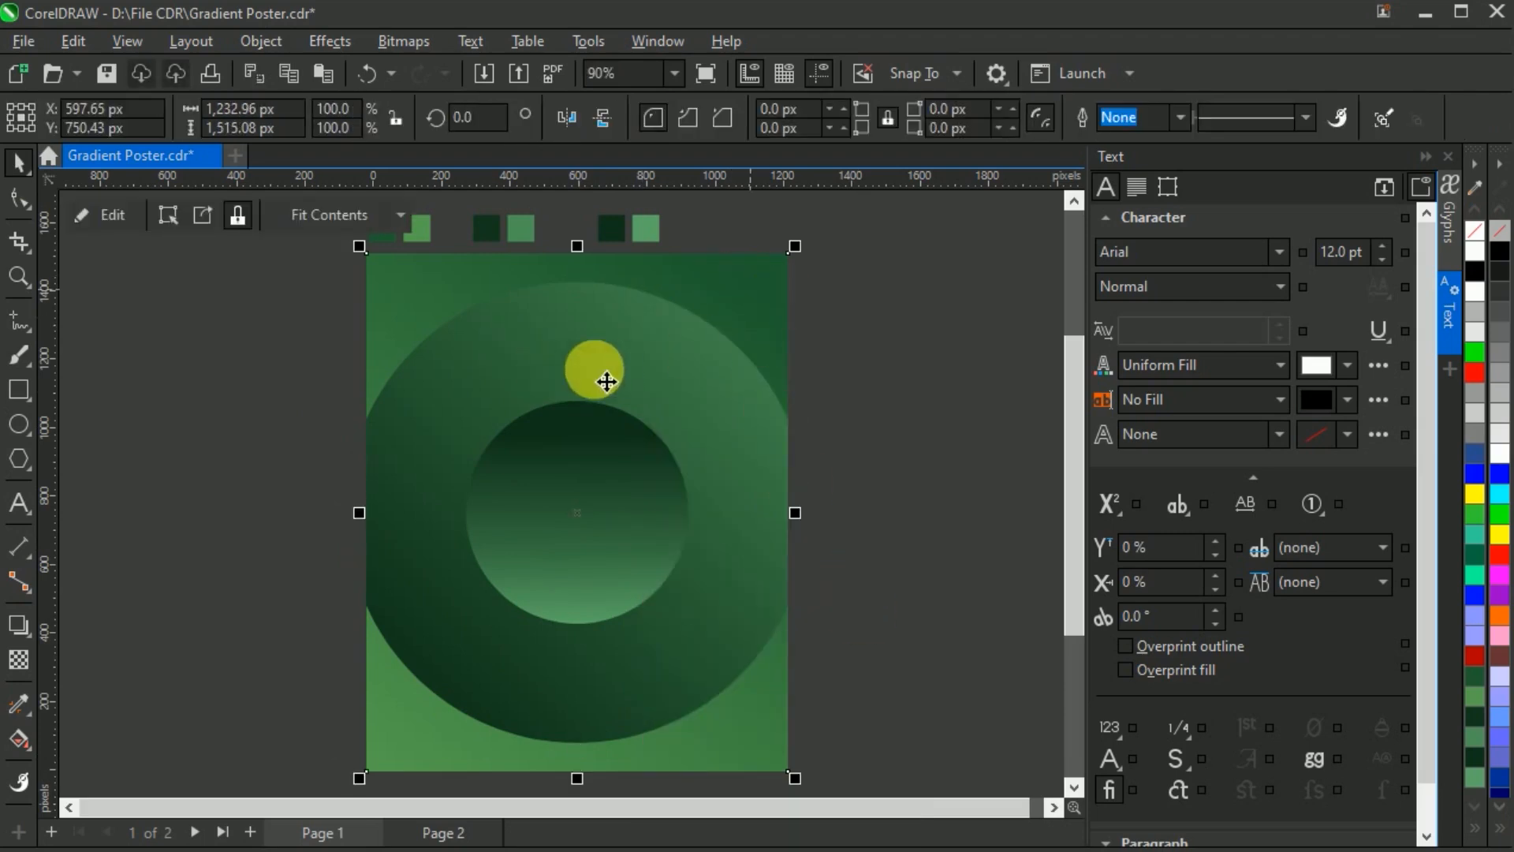
left_click(829, 569)
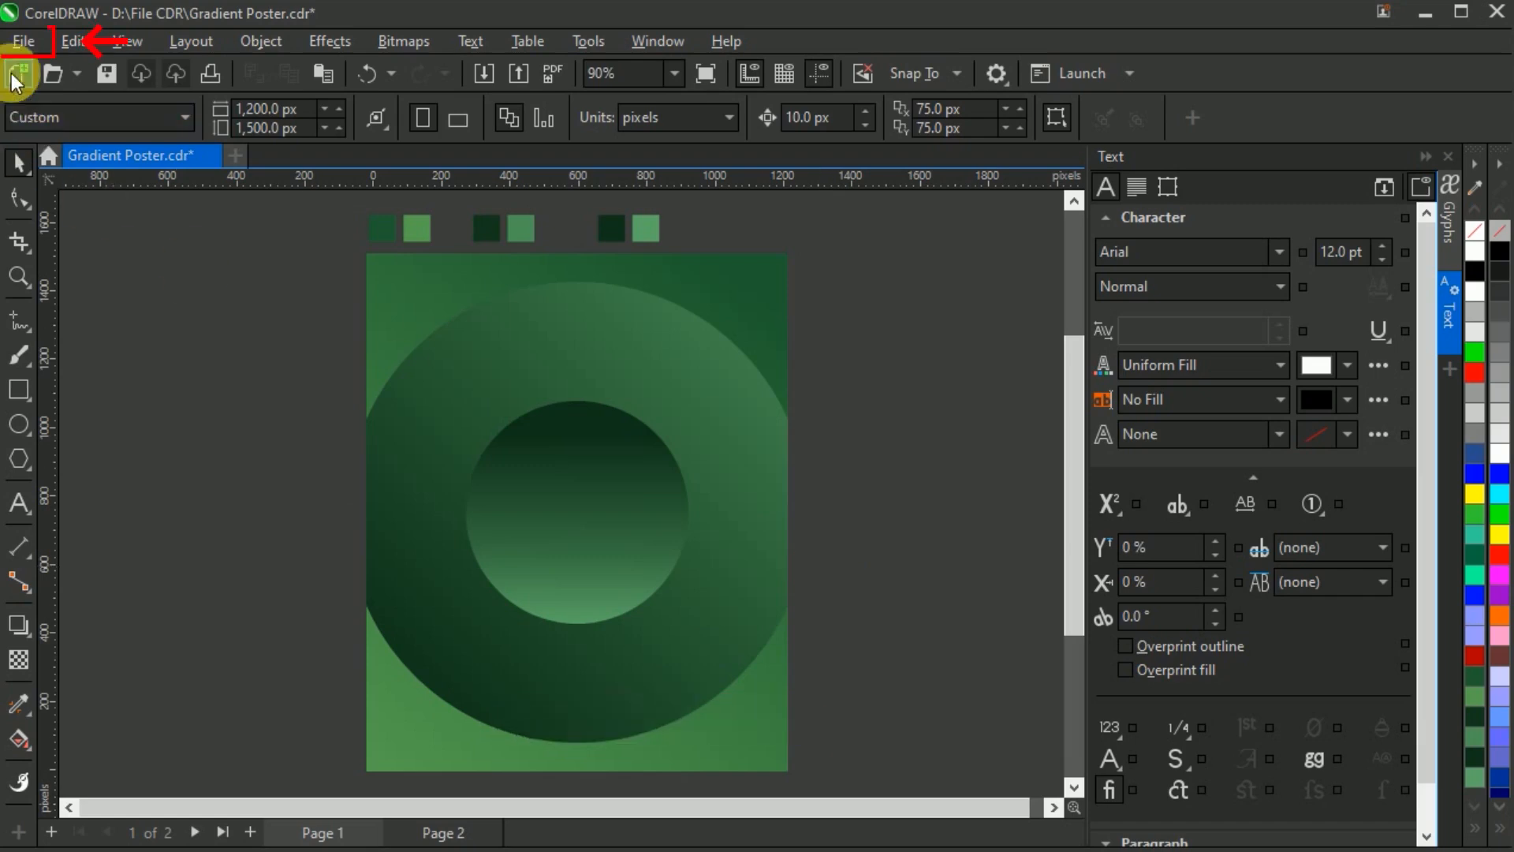
Step: Import the image woman-3083453_1920 and place it on the poster
left_click(24, 43)
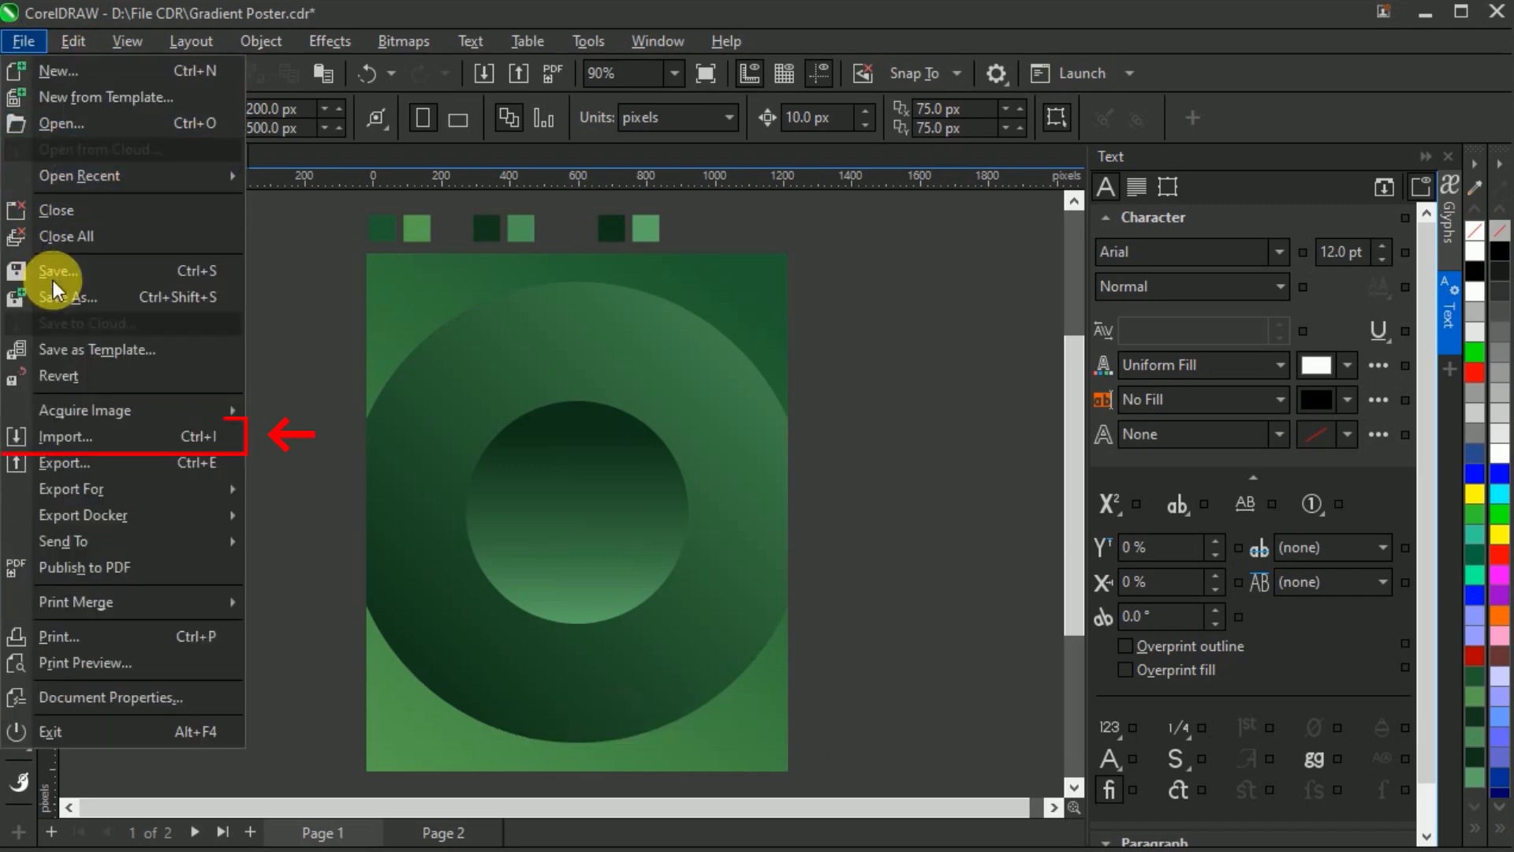
left_click(139, 445)
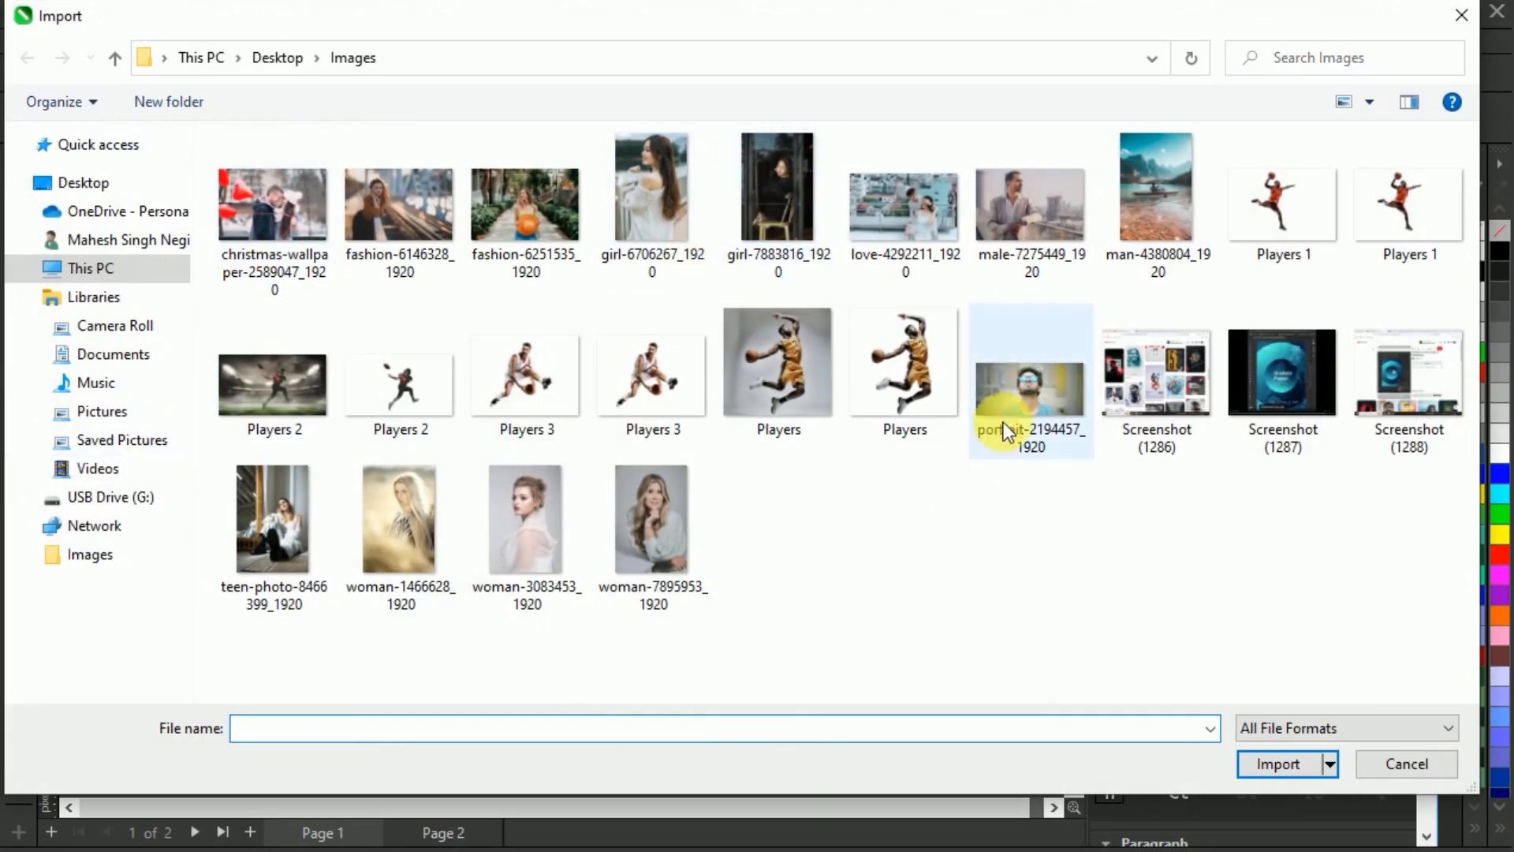
left_click(532, 552)
left_click(1266, 763)
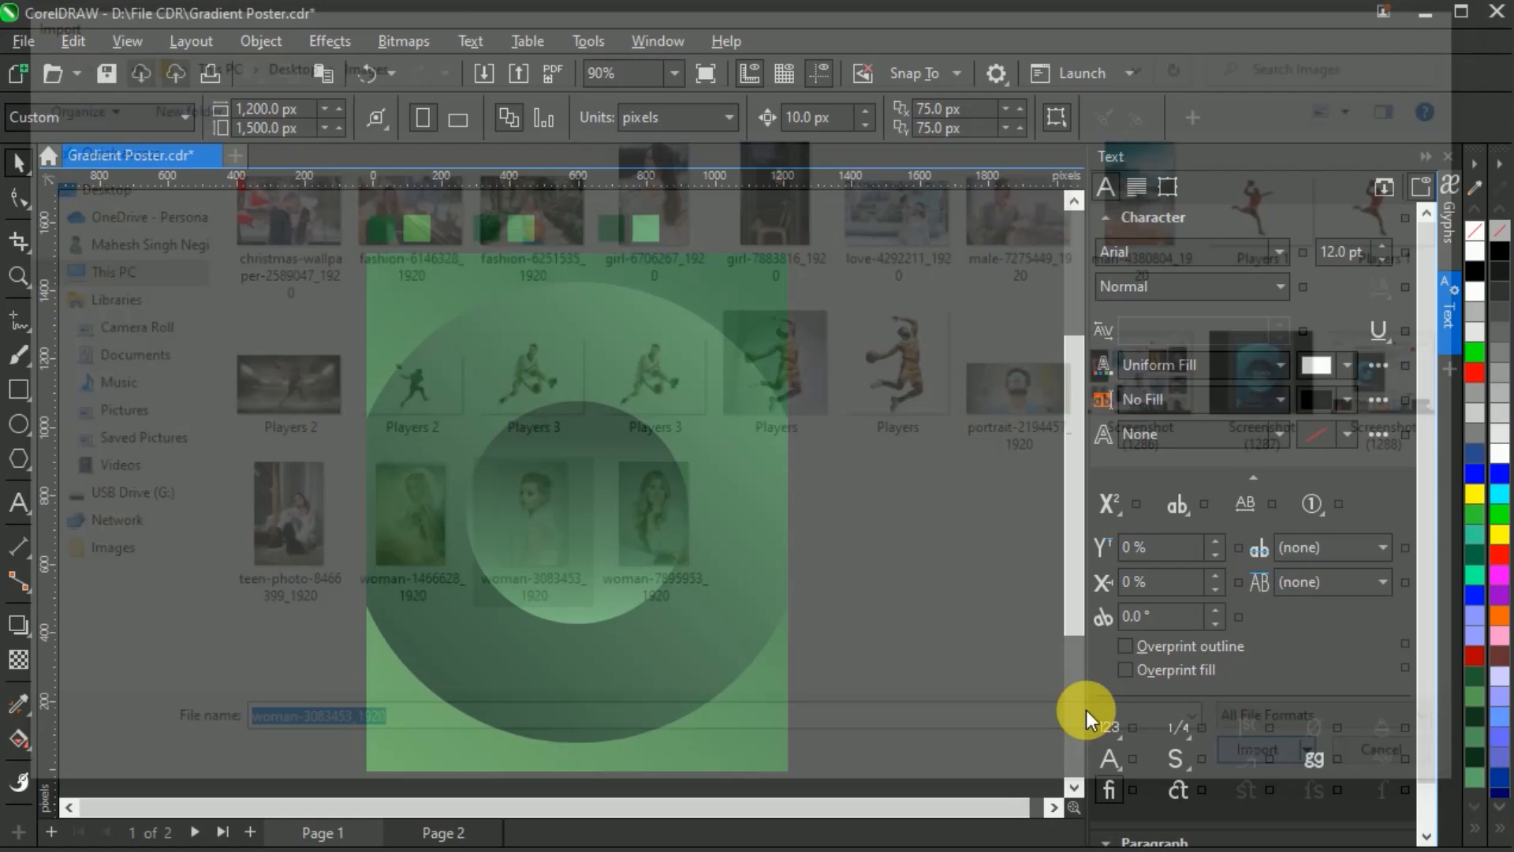
left_click_drag(367, 262, 797, 623)
Step: Resize the portrait photo to about 947 × 1,421 px and centre it horizontally over the circles
left_click_drag(528, 535, 623, 614)
left_click_drag(718, 344, 788, 287)
left_click_drag(618, 489, 564, 514)
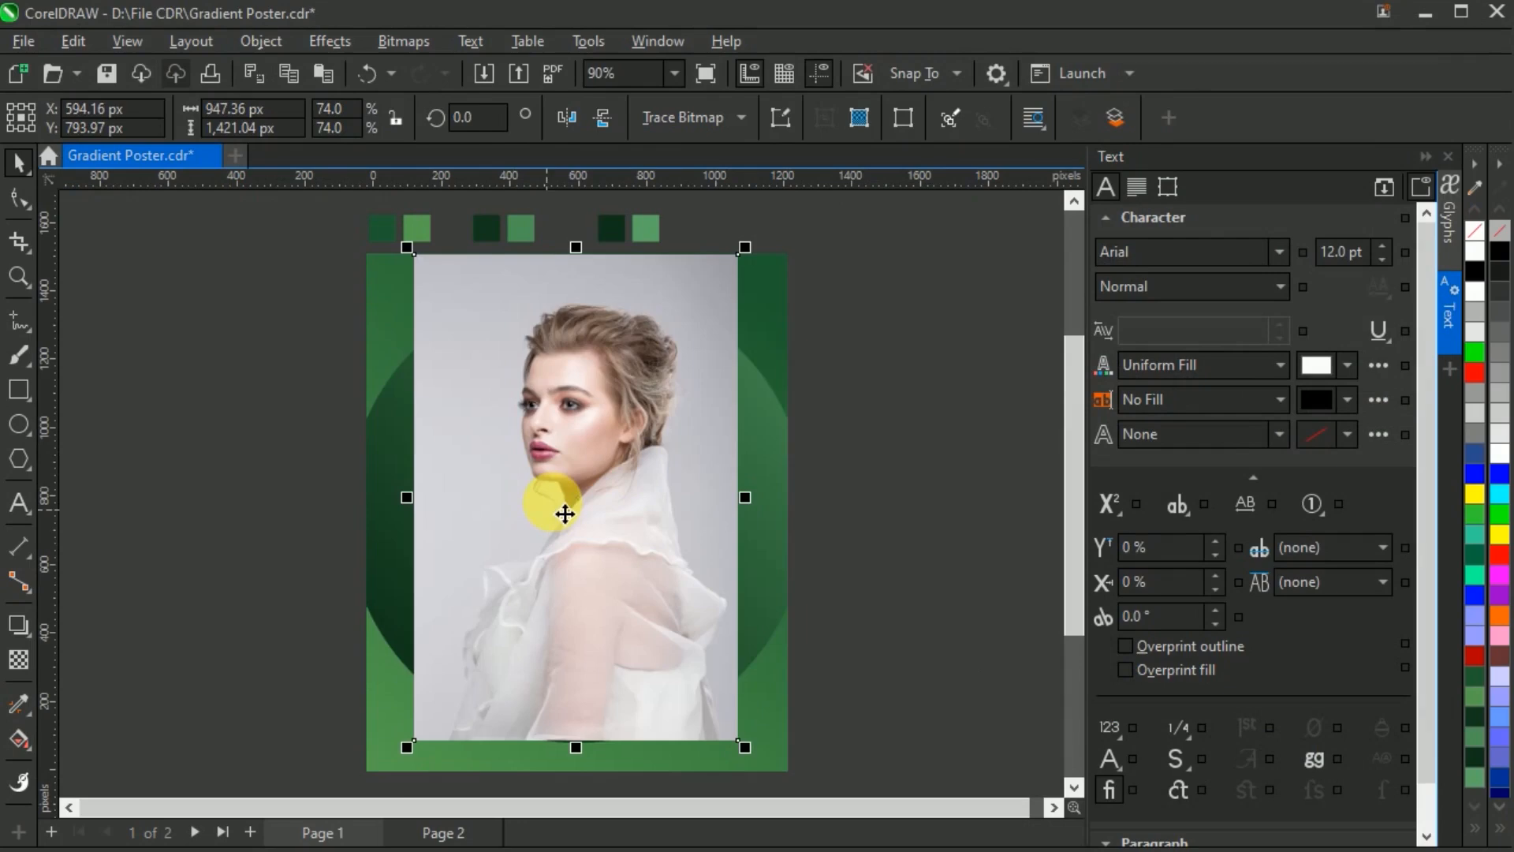
Step: Set the merge mode of the portrait photo's transparency to Soft Light
left_click(20, 660)
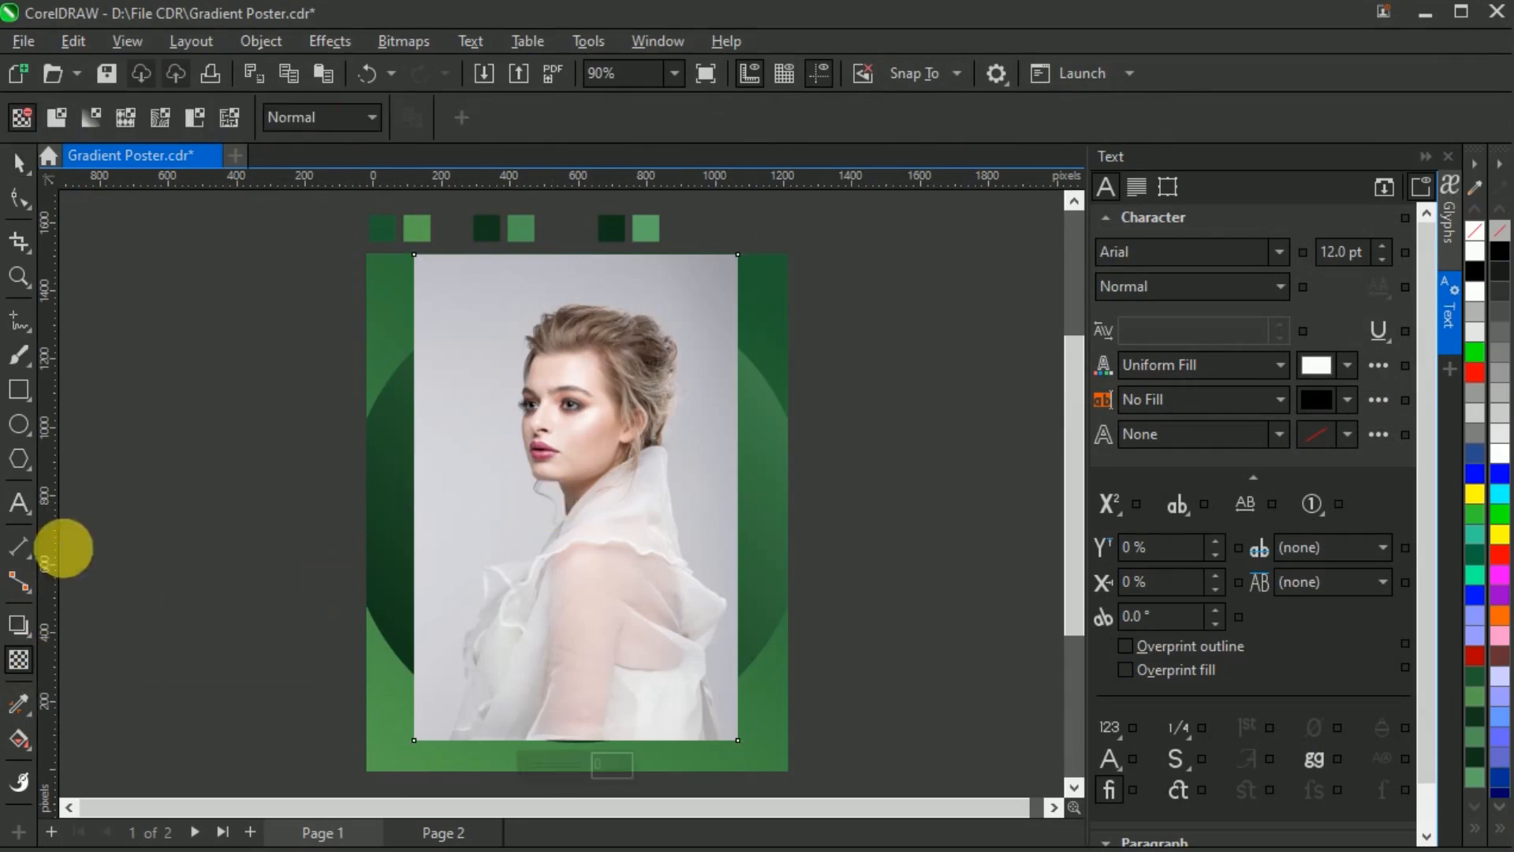
left_click(355, 121)
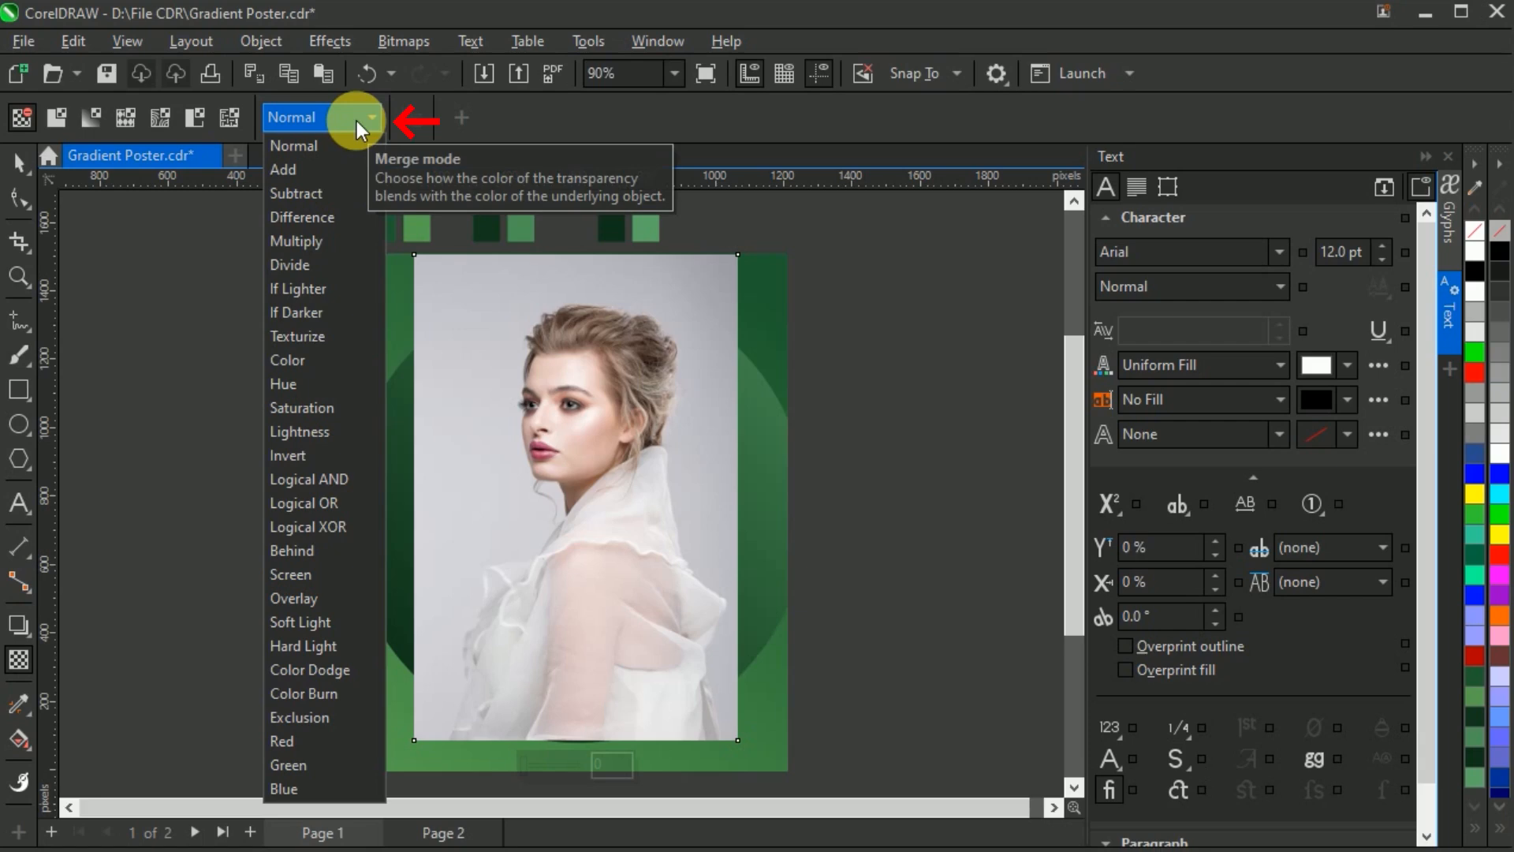
left_click(333, 620)
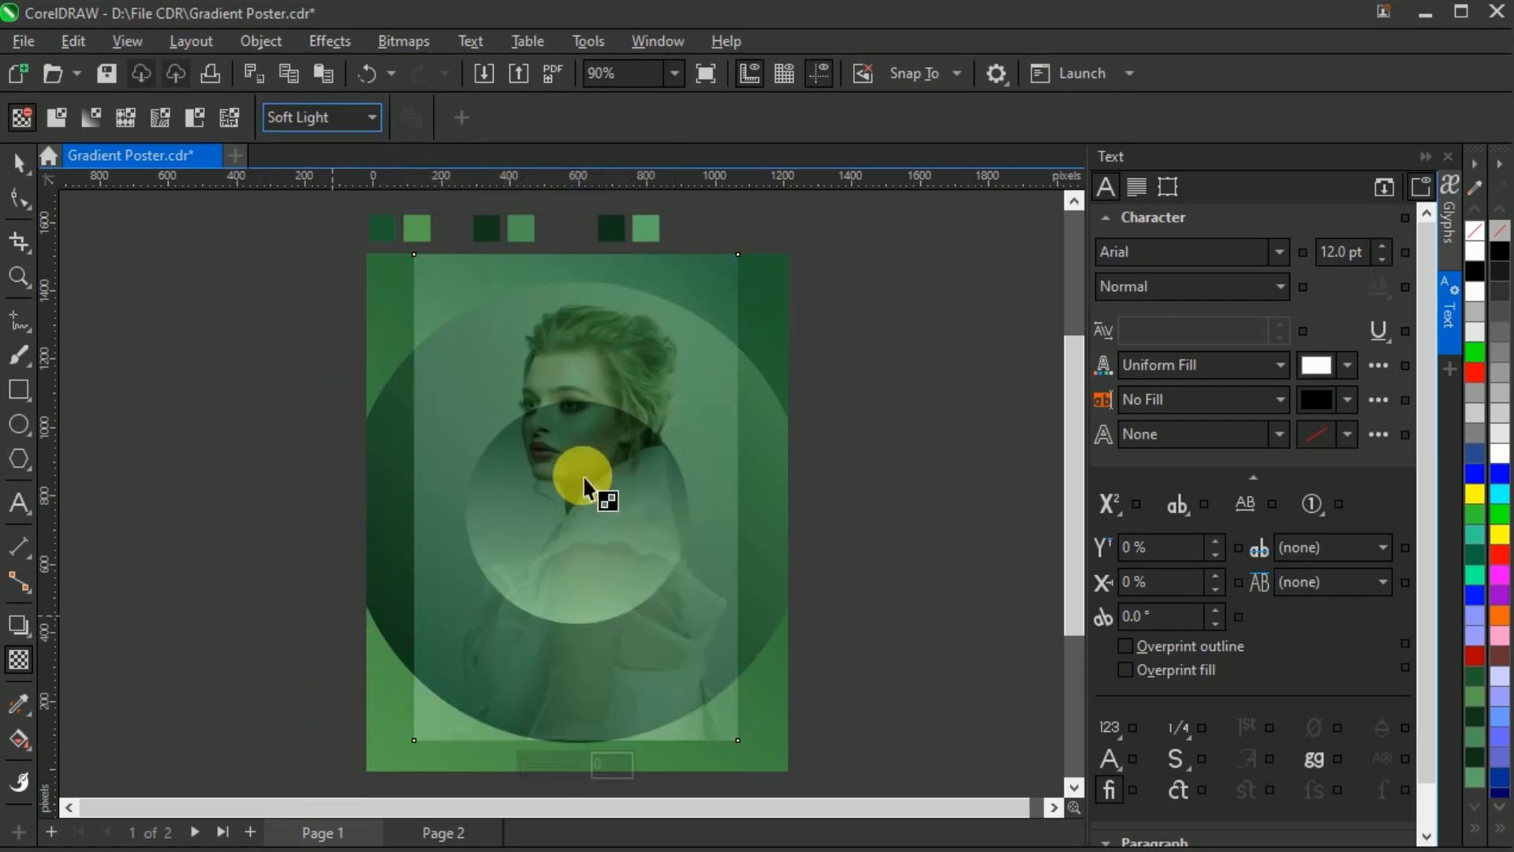
Step: Enlarge the portrait photo to about 1,288 × 1,932 px and reposition it so it covers the whole poster
key("space")
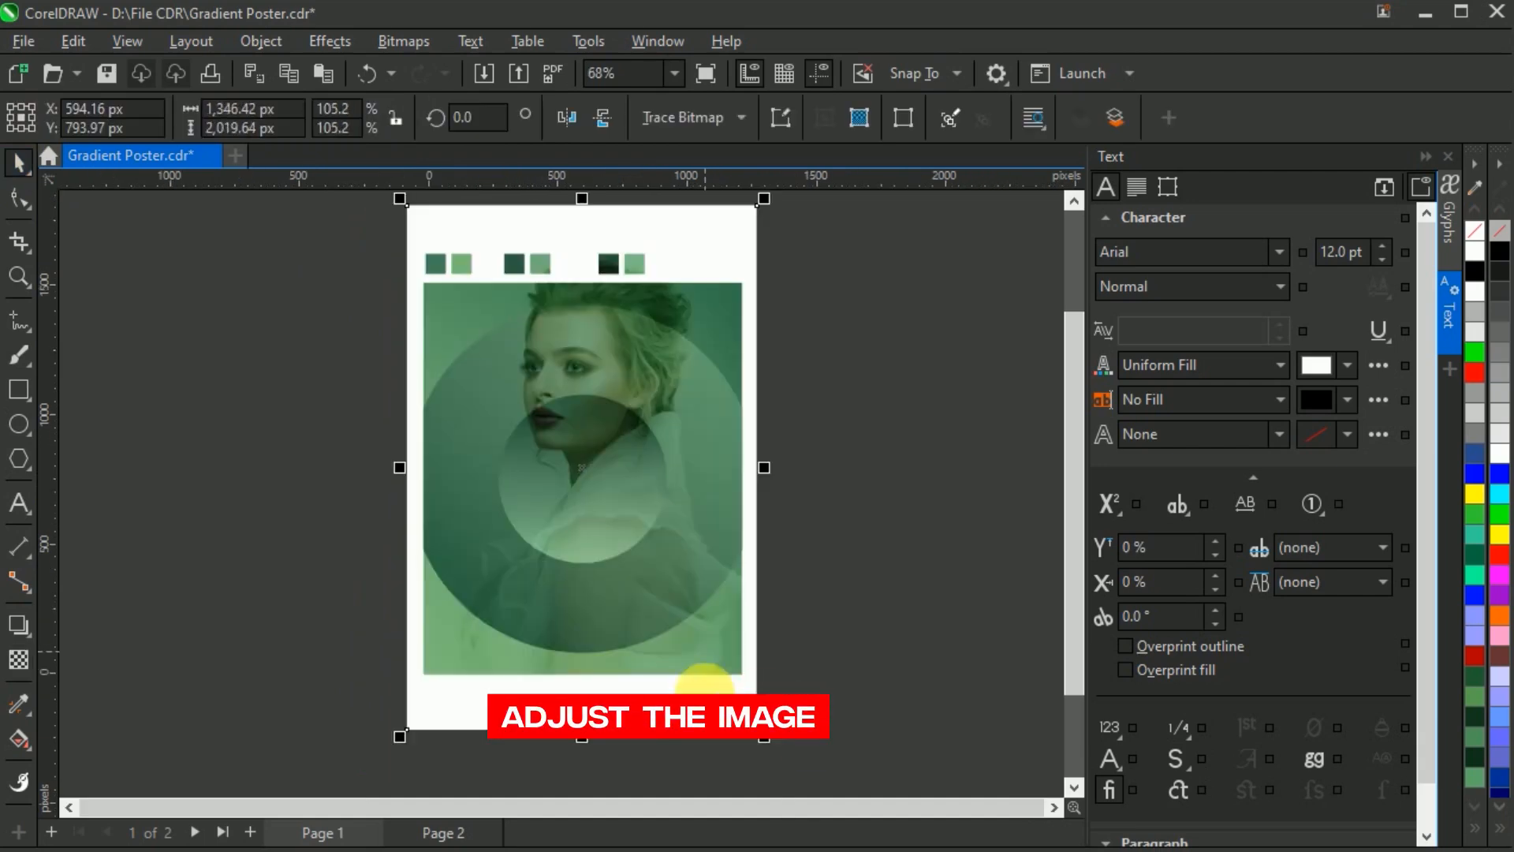
mouse_move(771, 230)
left_mouse_down()
mouse_move(771, 273)
mouse_move(762, 258)
left_mouse_up()
left_click(660, 733)
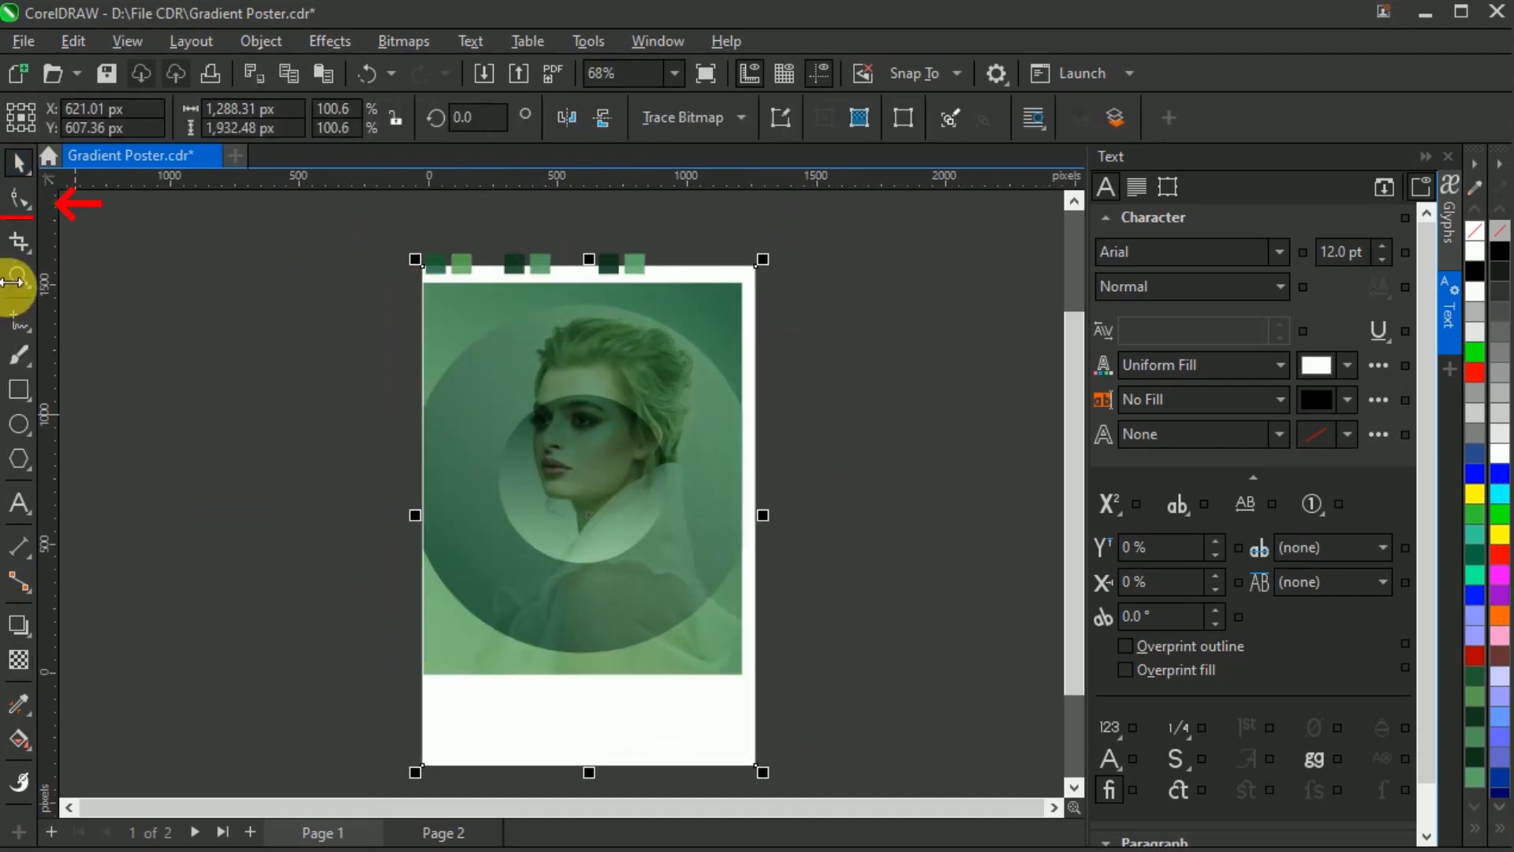
Step: Crop the photo to the poster's edges by moving its corner nodes with the Shape tool, and deselect it
left_click(17, 205)
left_click_drag(363, 246, 789, 276)
left_click_drag(756, 266, 757, 282)
left_click_drag(378, 738, 756, 674)
scroll(764, 392, "up", 1)
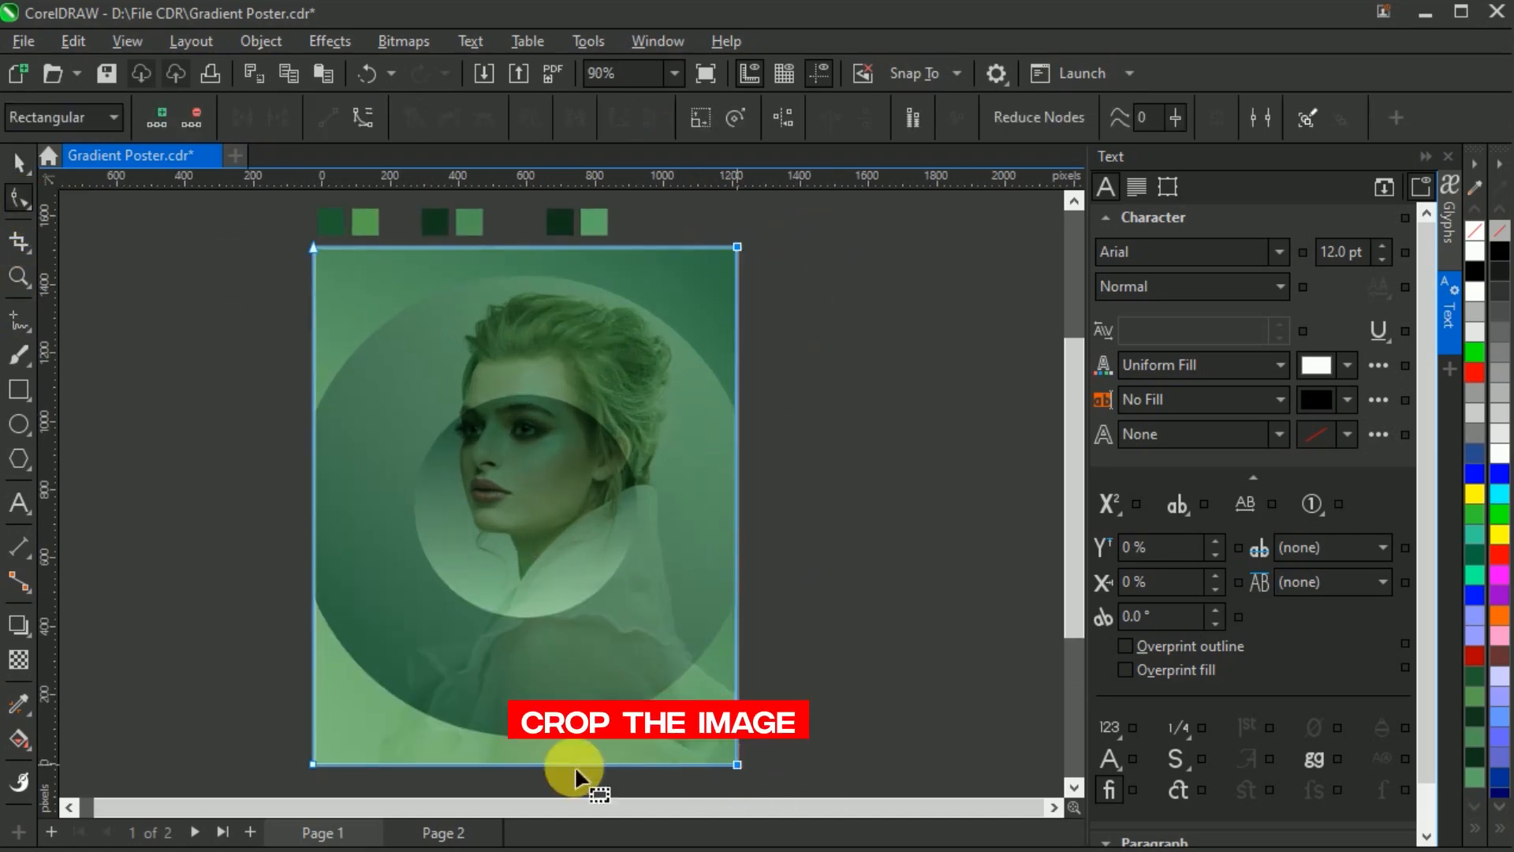
scroll(321, 757, "up", 4)
scroll(297, 726, "down", 5)
scroll(594, 524, "up", 2)
left_click(19, 163)
left_click(230, 426)
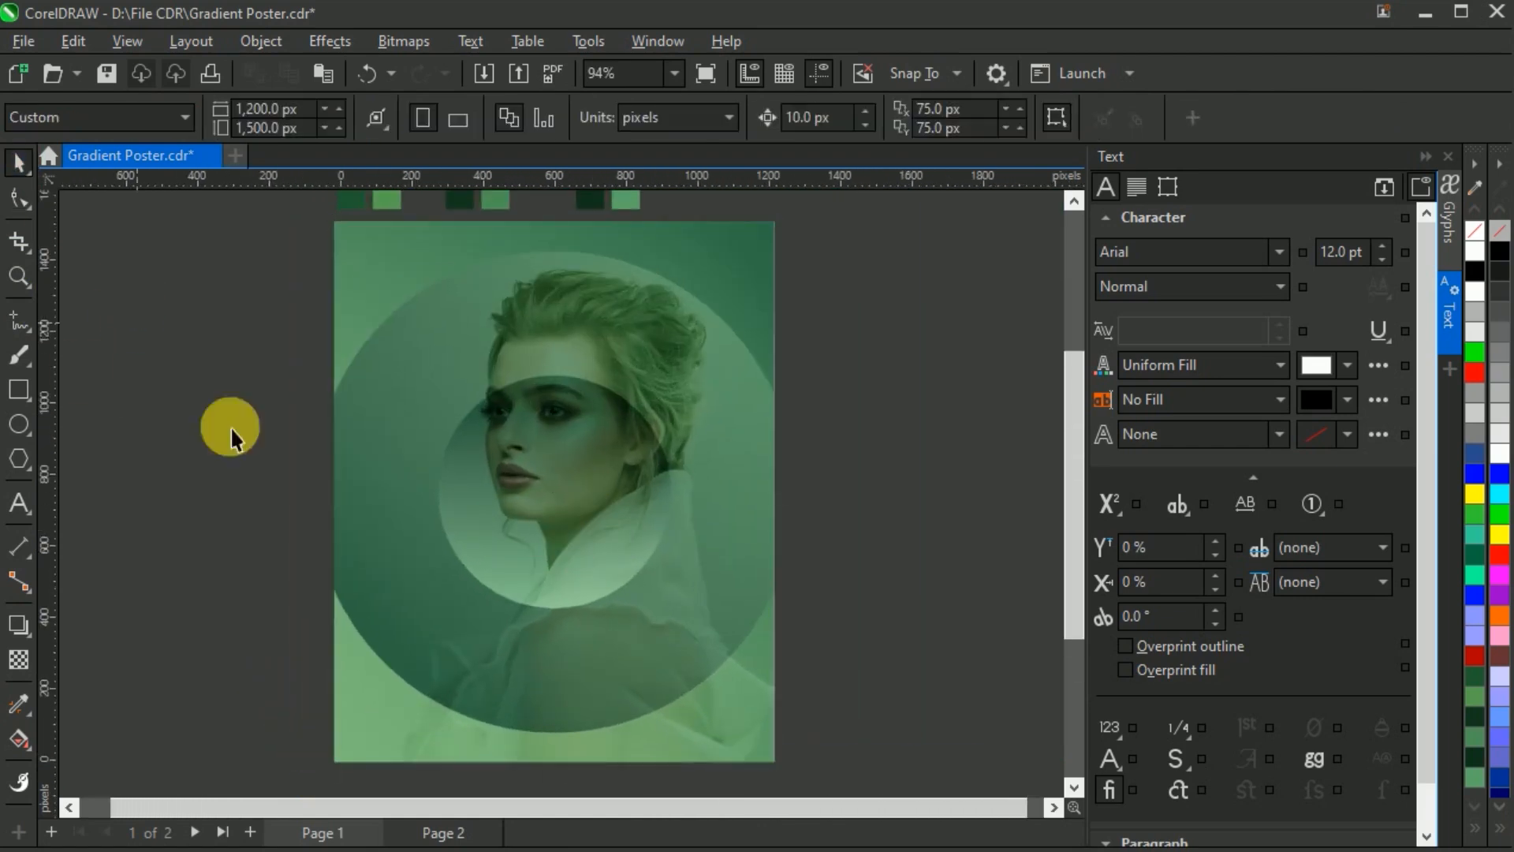
scroll(387, 339, "down", 1)
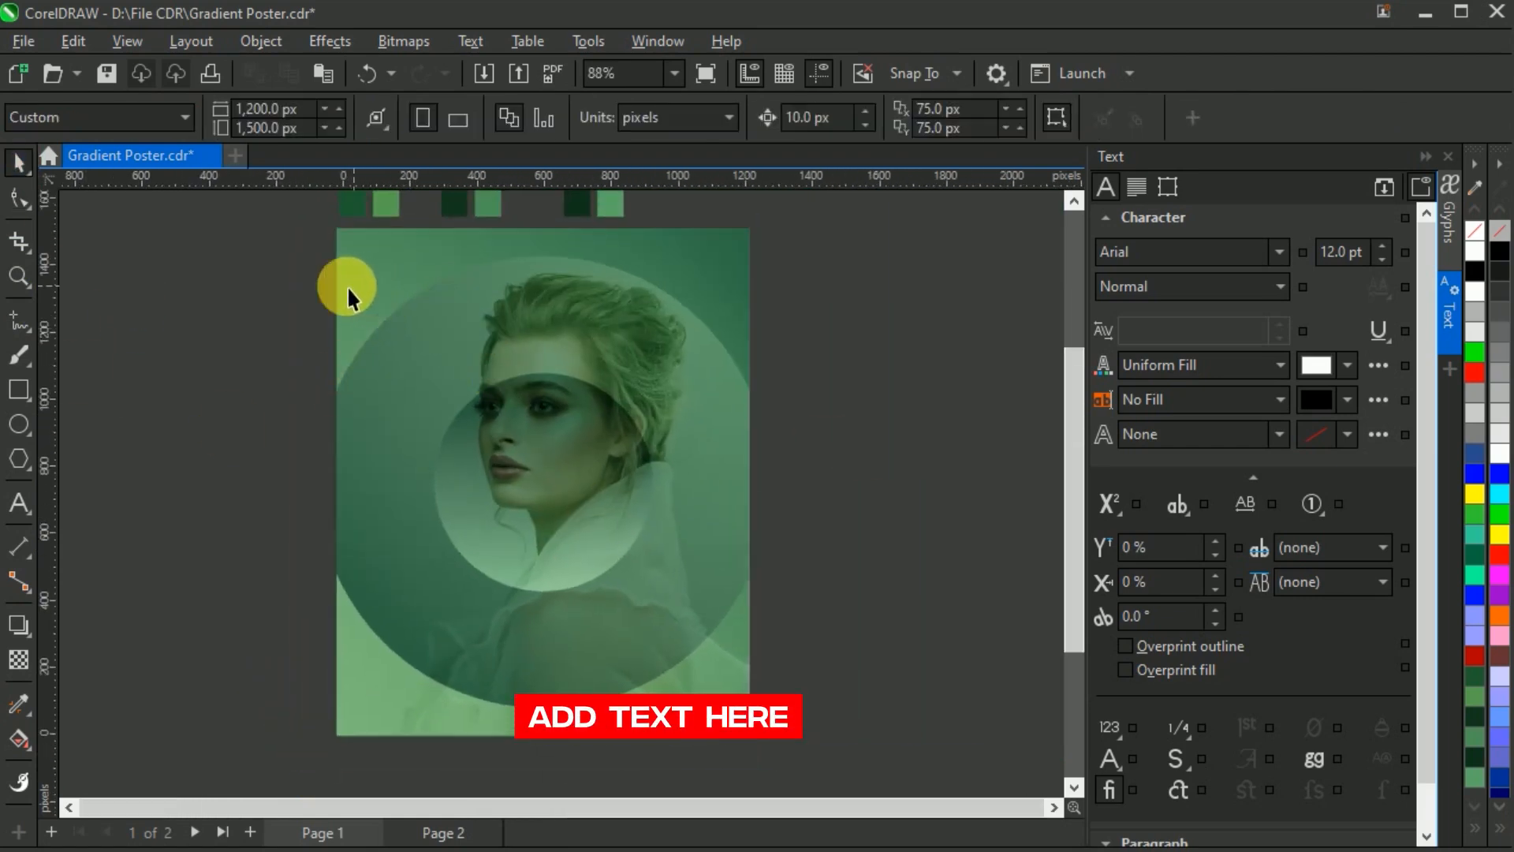
Step: Paste the white "Friday 09 : 00 pm" text and place it inside the poster's upper-left corner
key("ctrl+v")
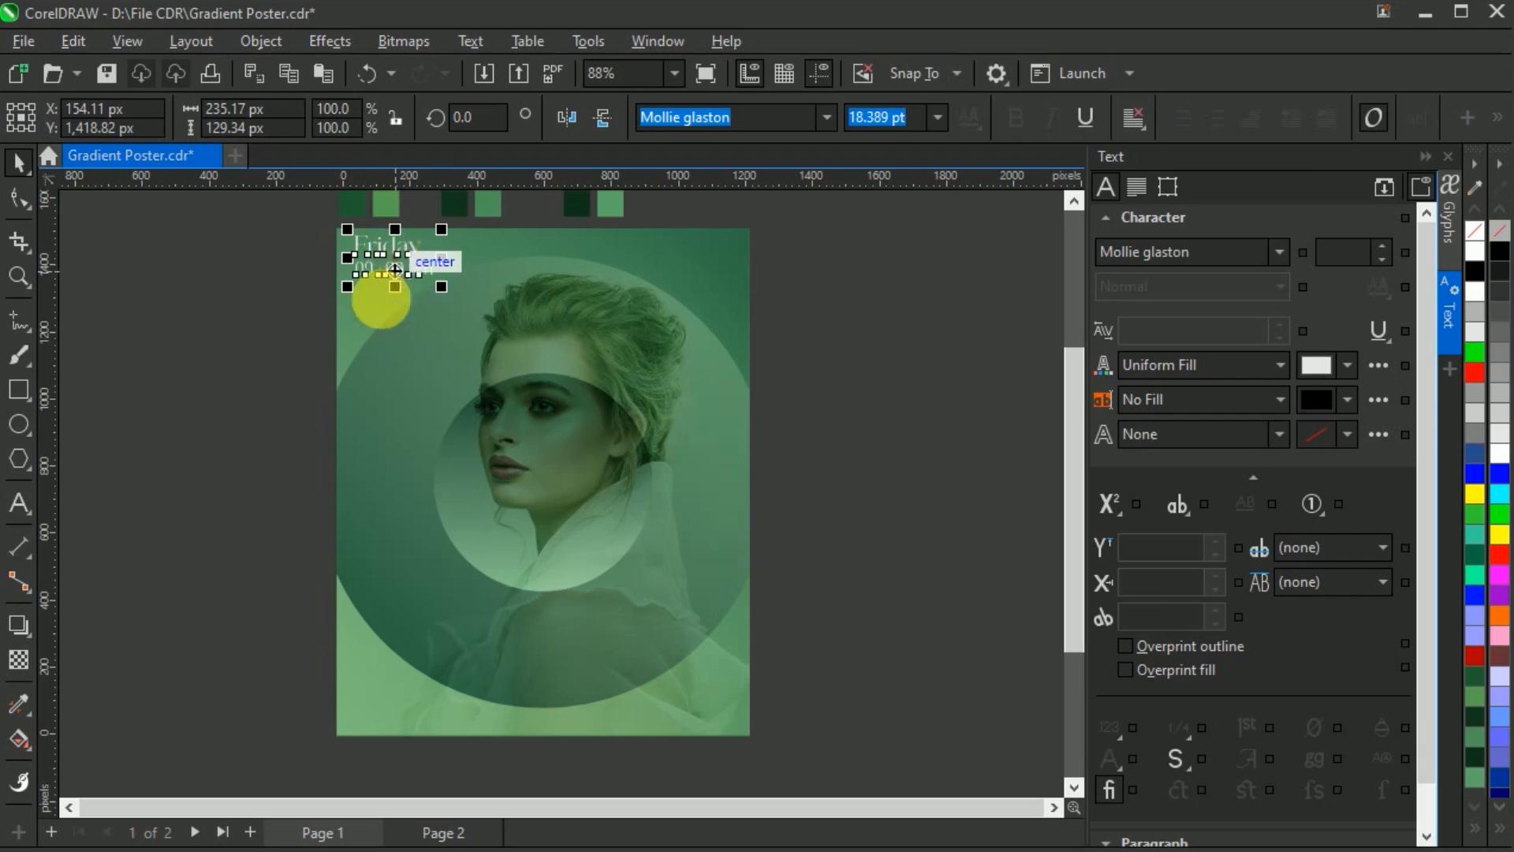
left_click(268, 300)
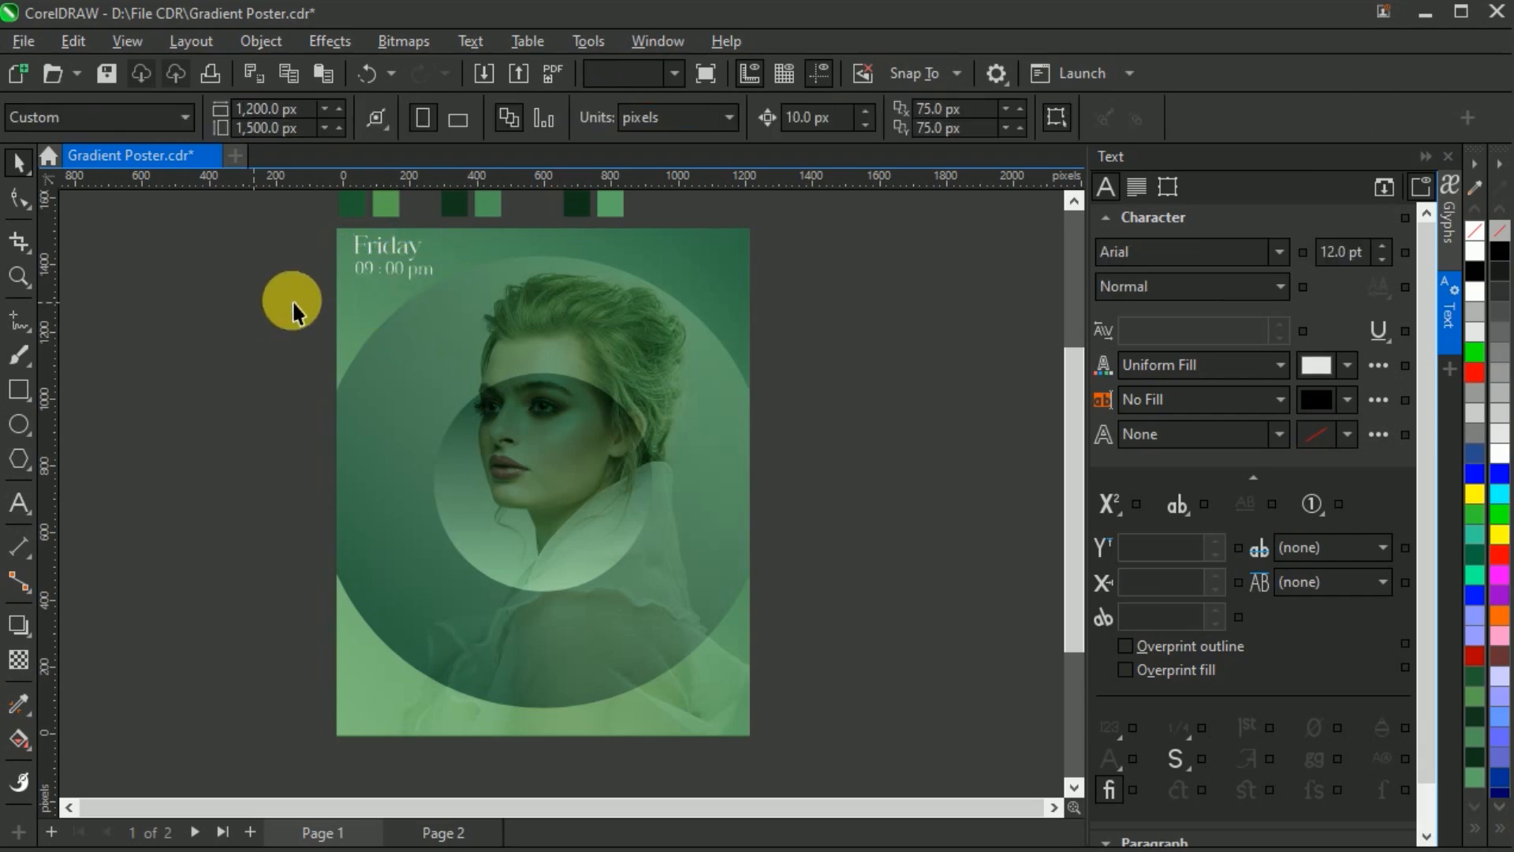
left_click(399, 252)
scroll(404, 260, "up", 3)
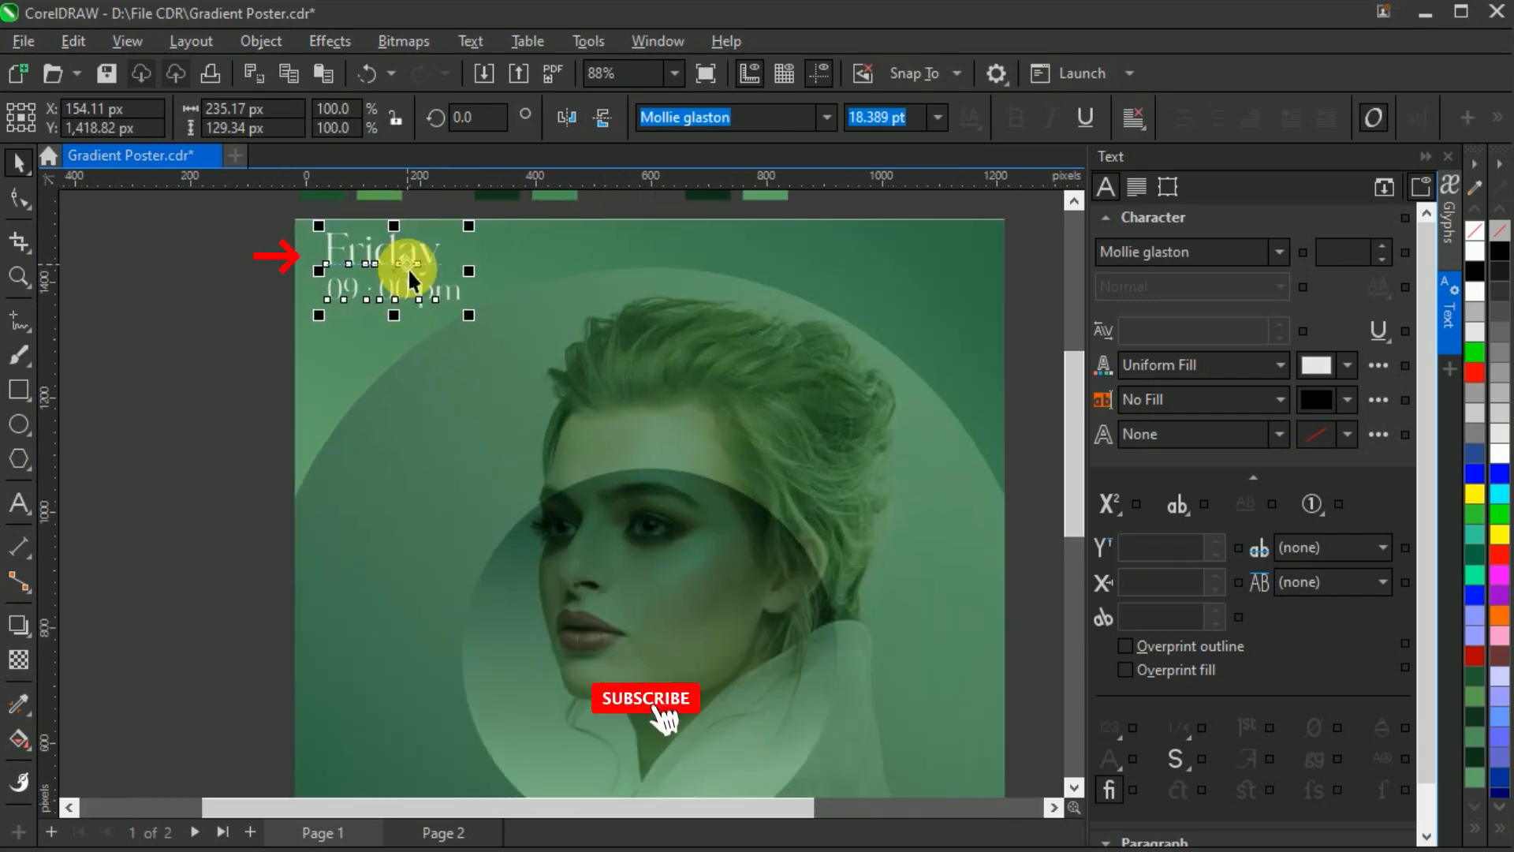
left_click_drag(406, 283, 400, 301)
left_click(158, 383)
scroll(119, 383, "down", 1)
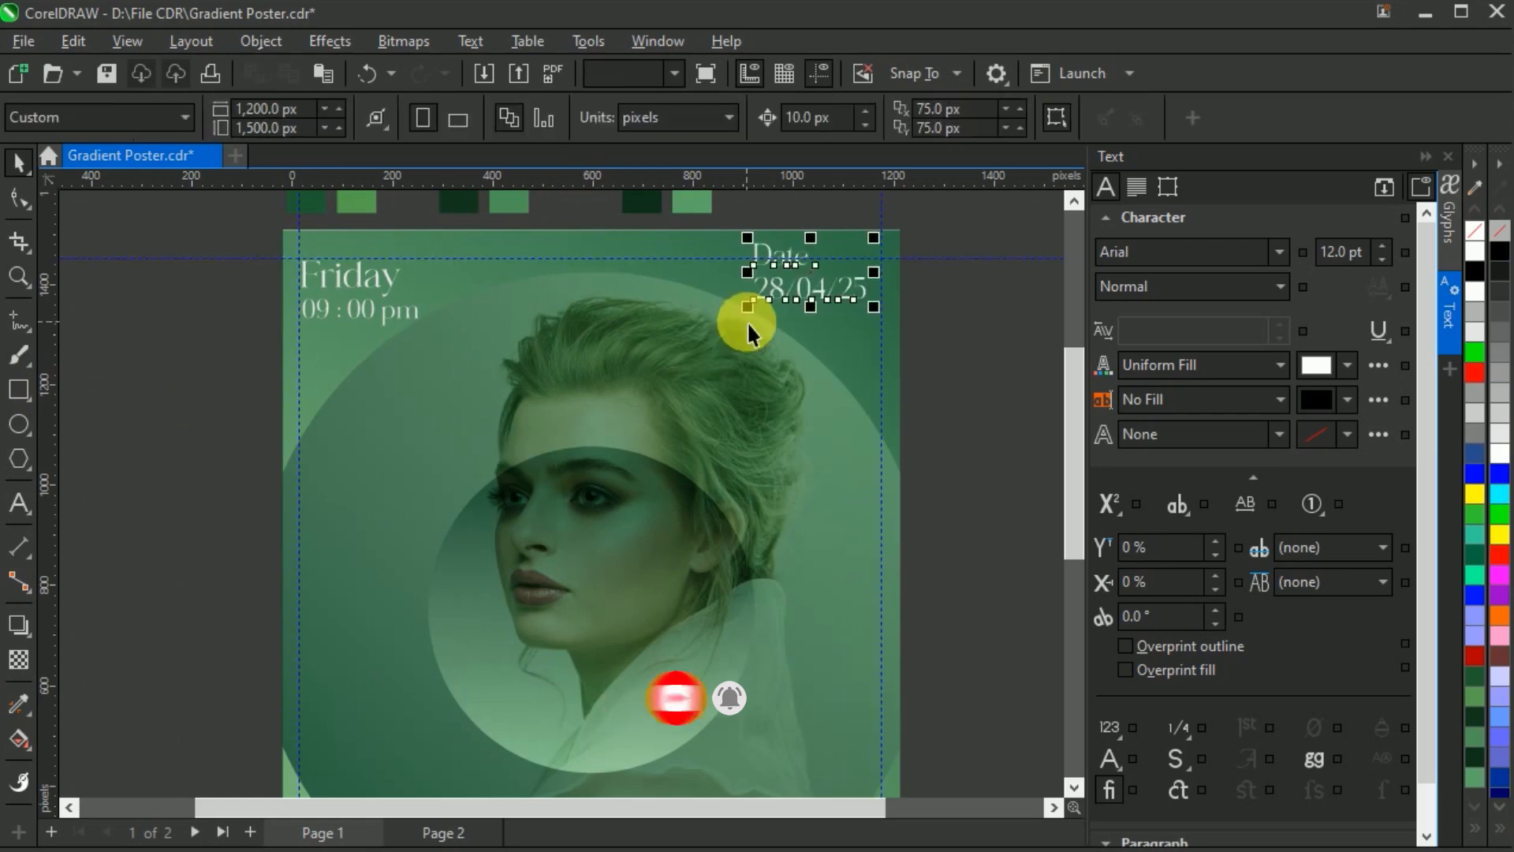
Step: Place the "Date 28/04/25" text in the poster's upper-right corner, aligned with the top and right margin guidelines
left_click_drag(784, 276, 821, 296)
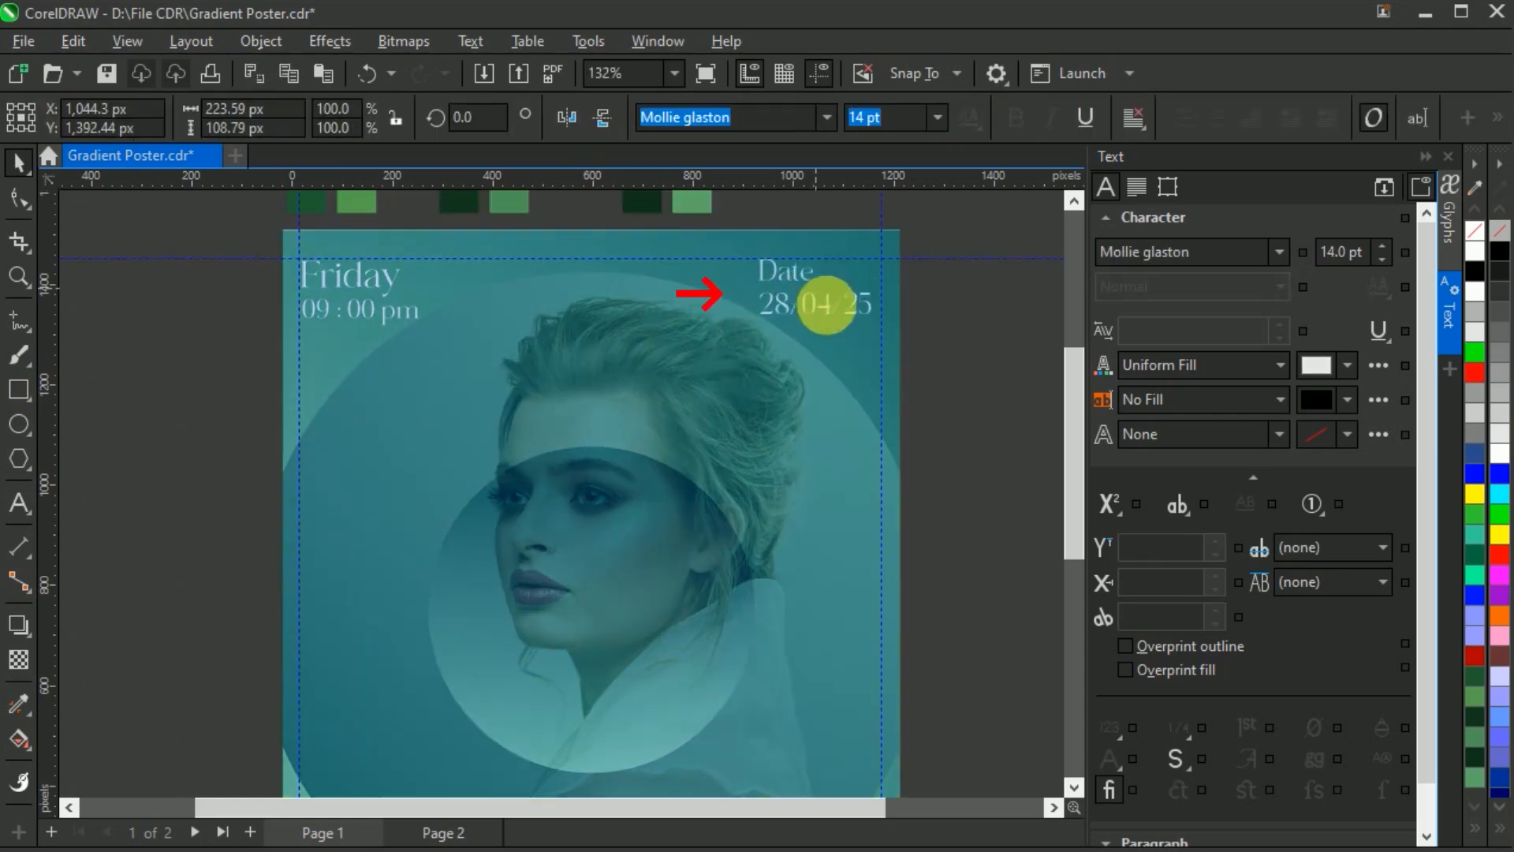
scroll(874, 310, "up", 1)
scroll(874, 310, "up", 3)
left_click_drag(906, 338, 894, 328)
left_click(1001, 395)
scroll(314, 339, "down", 3)
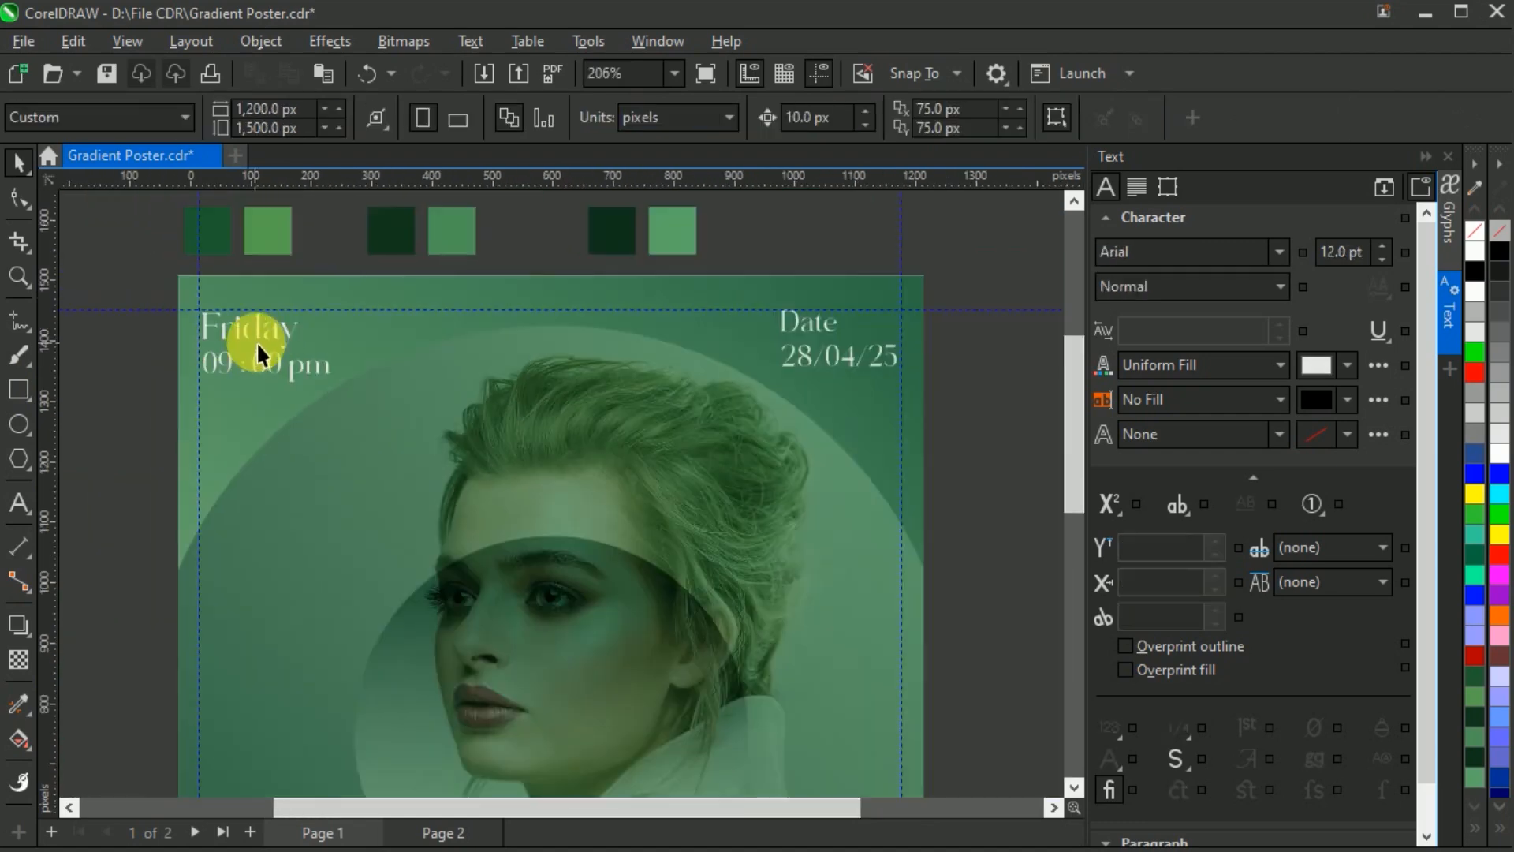
Step: Place the Show Duration, Entry and Address text blocks in a row along the poster's bottom, aligned with the margin guidelines
scroll(639, 328, "down", 1)
scroll(552, 513, "down", 2)
left_click(508, 686)
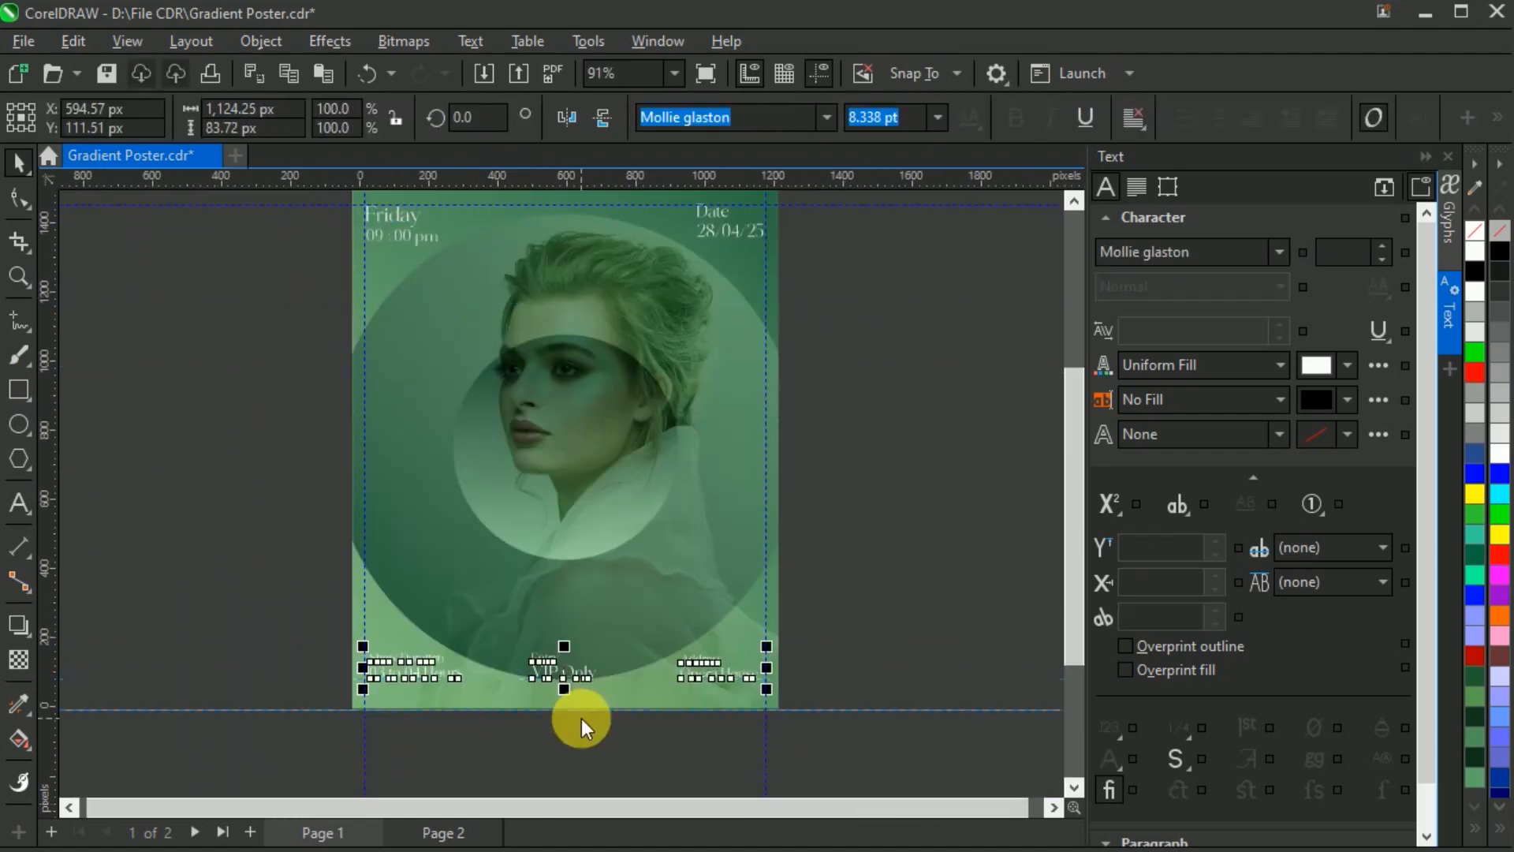
left_click(595, 740)
scroll(409, 682, "up", 5)
left_click_drag(490, 574, 497, 636)
scroll(834, 758, "down", 2)
scroll(723, 617, "up", 2)
left_click_drag(723, 617, 773, 662)
scroll(997, 709, "down", 2)
scroll(906, 615, "up", 2)
left_click(906, 615)
left_click_drag(867, 544, 857, 607)
scroll(693, 649, "down", 5)
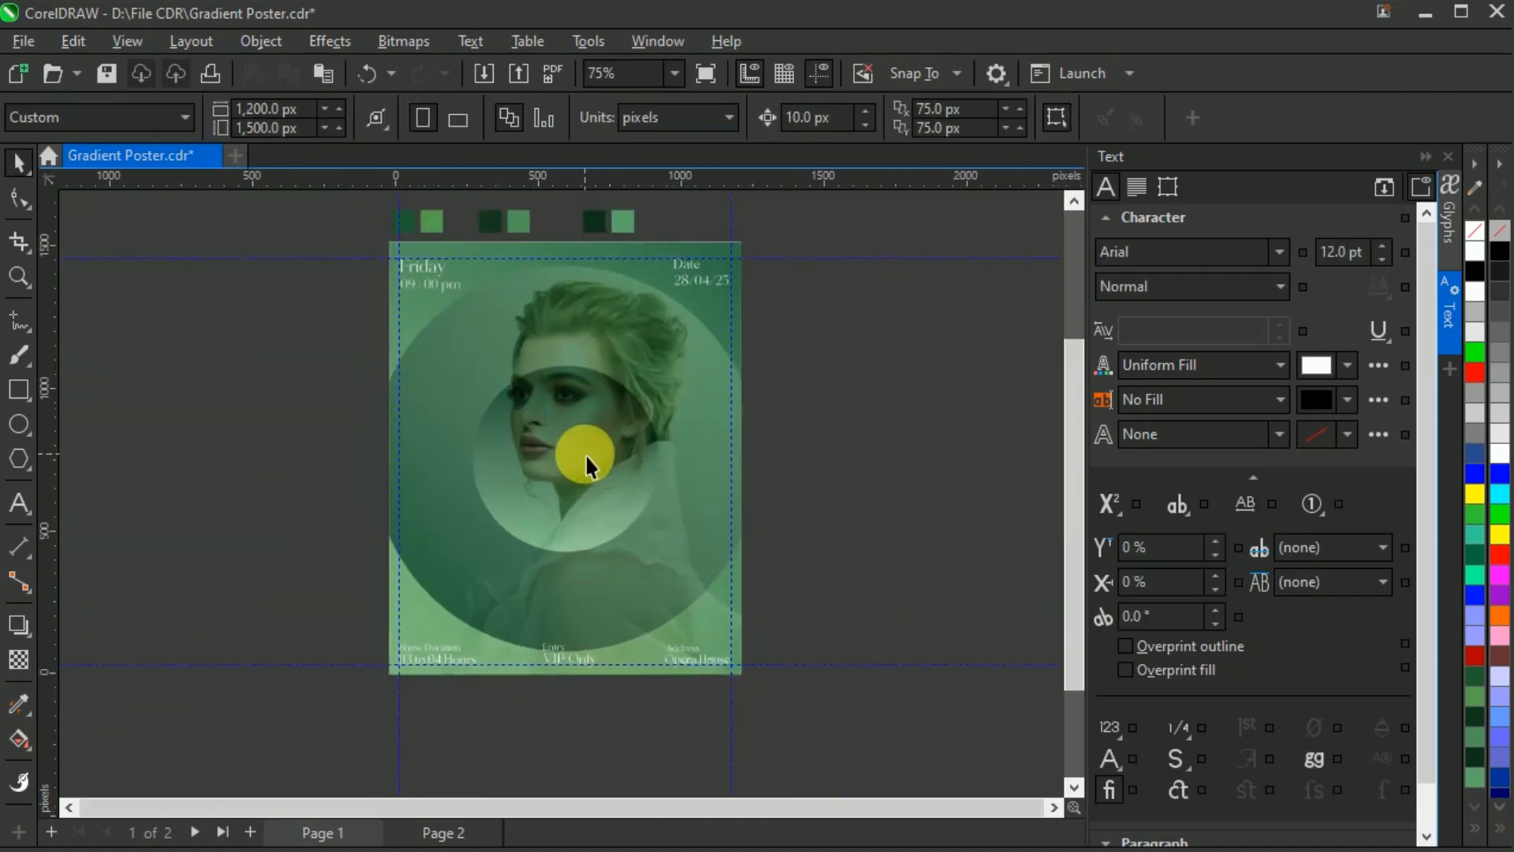
Step: Add the "Gradient poster DESIGN" title over the inner circle, break it apart and shift the "Gradient" line
left_click(556, 485)
scroll(552, 475, "up", 2)
key("ctrl+k")
left_click(947, 580)
left_click_drag(709, 434, 715, 436)
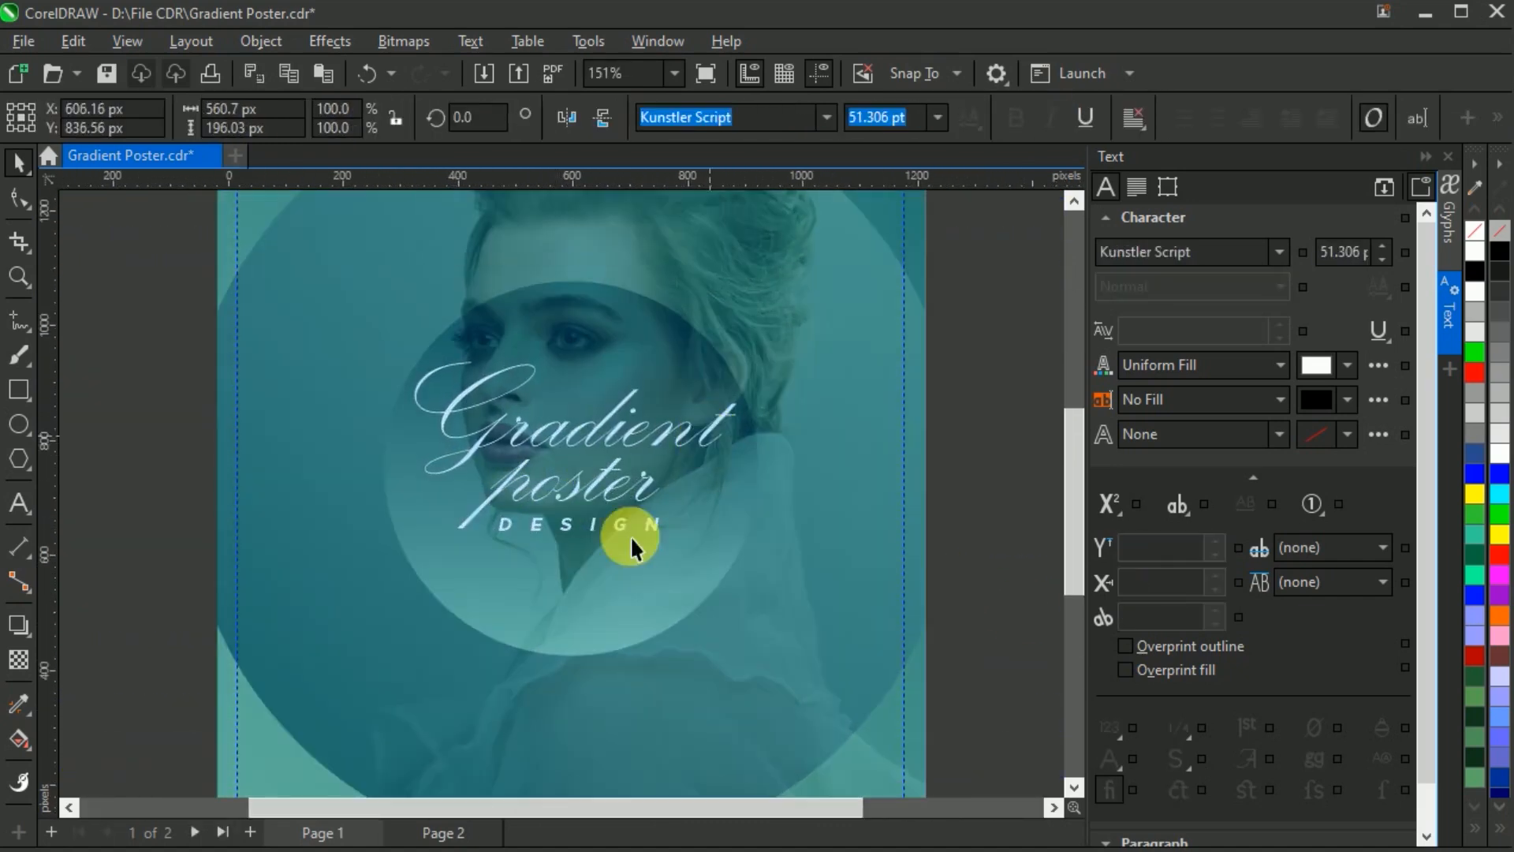
Step: Move the "poster" and "DESIGN" title lines slightly right and down beneath "Gradient" to tidy their spacing
left_click_drag(650, 487, 661, 491)
left_click(666, 535)
key("Down")
key("Down")
left_click(619, 484)
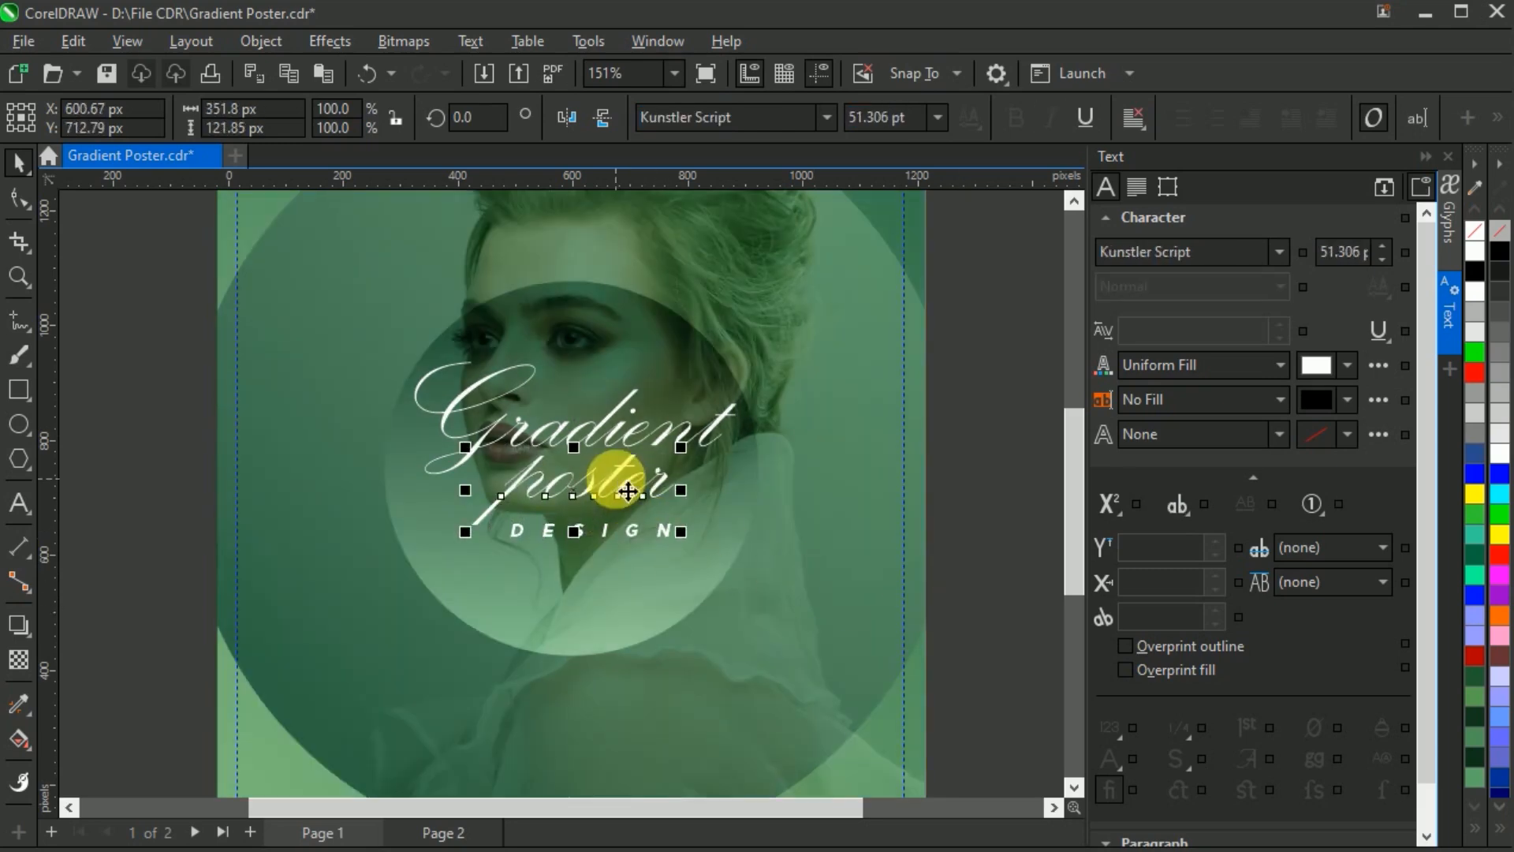
key("Down")
key("Escape")
scroll(655, 457, "down", 3)
scroll(635, 524, "up", 1)
key("ctrl+v")
left_click(639, 639)
key("Escape")
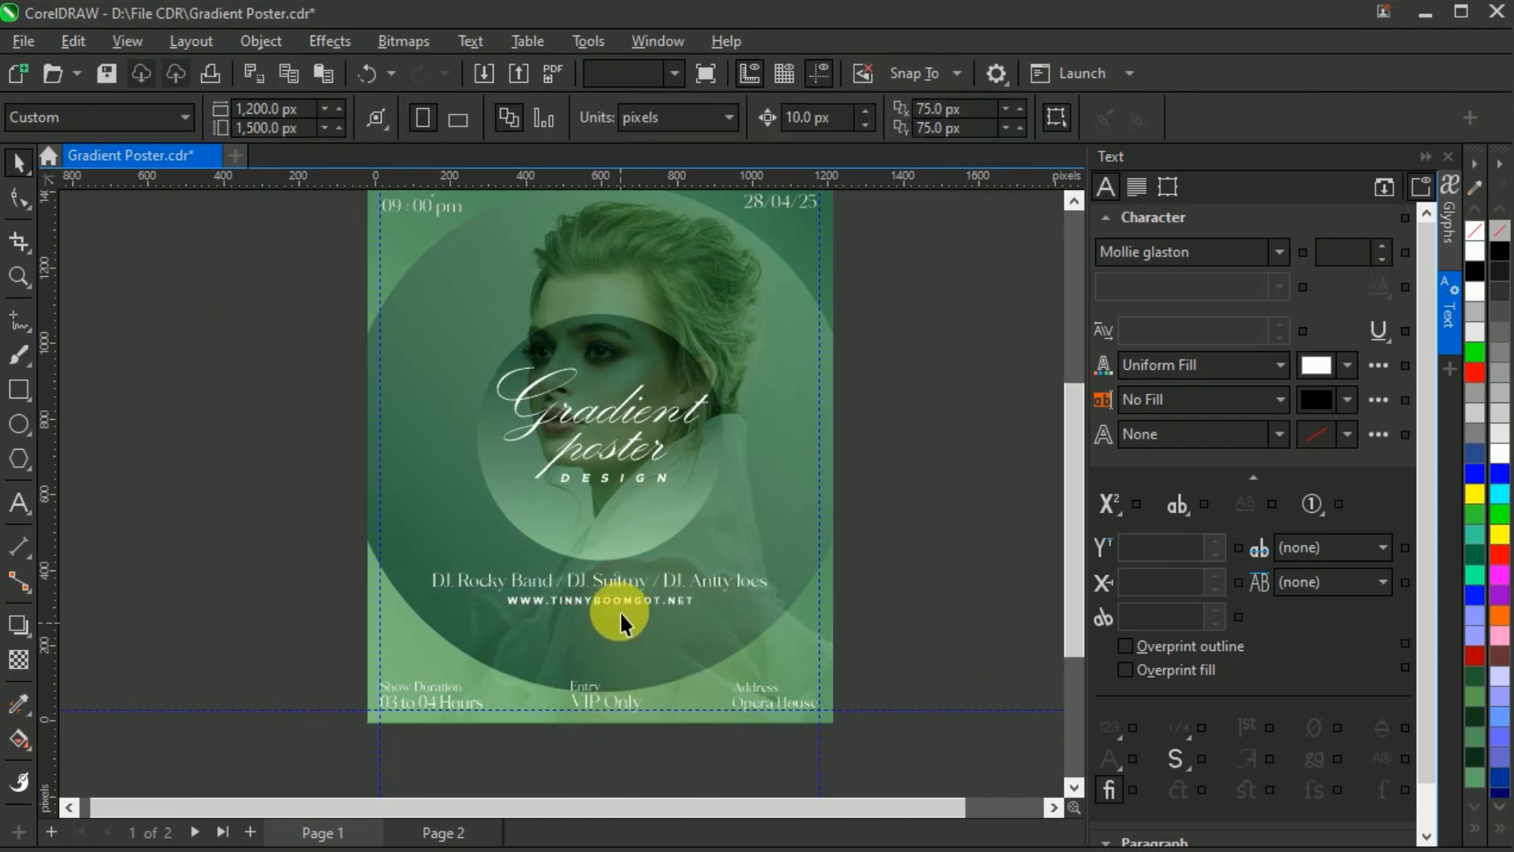
Step: Nudge the DJ line-up and website text lines downward together within the large circle, and deselect them
scroll(622, 598, "up", 1)
left_click_drag(952, 645, 359, 559)
key("Down")
key("Down")
key("Down")
key("Down")
key("Down")
key("Escape")
scroll(527, 609, "down", 1)
scroll(525, 631, "down", 1)
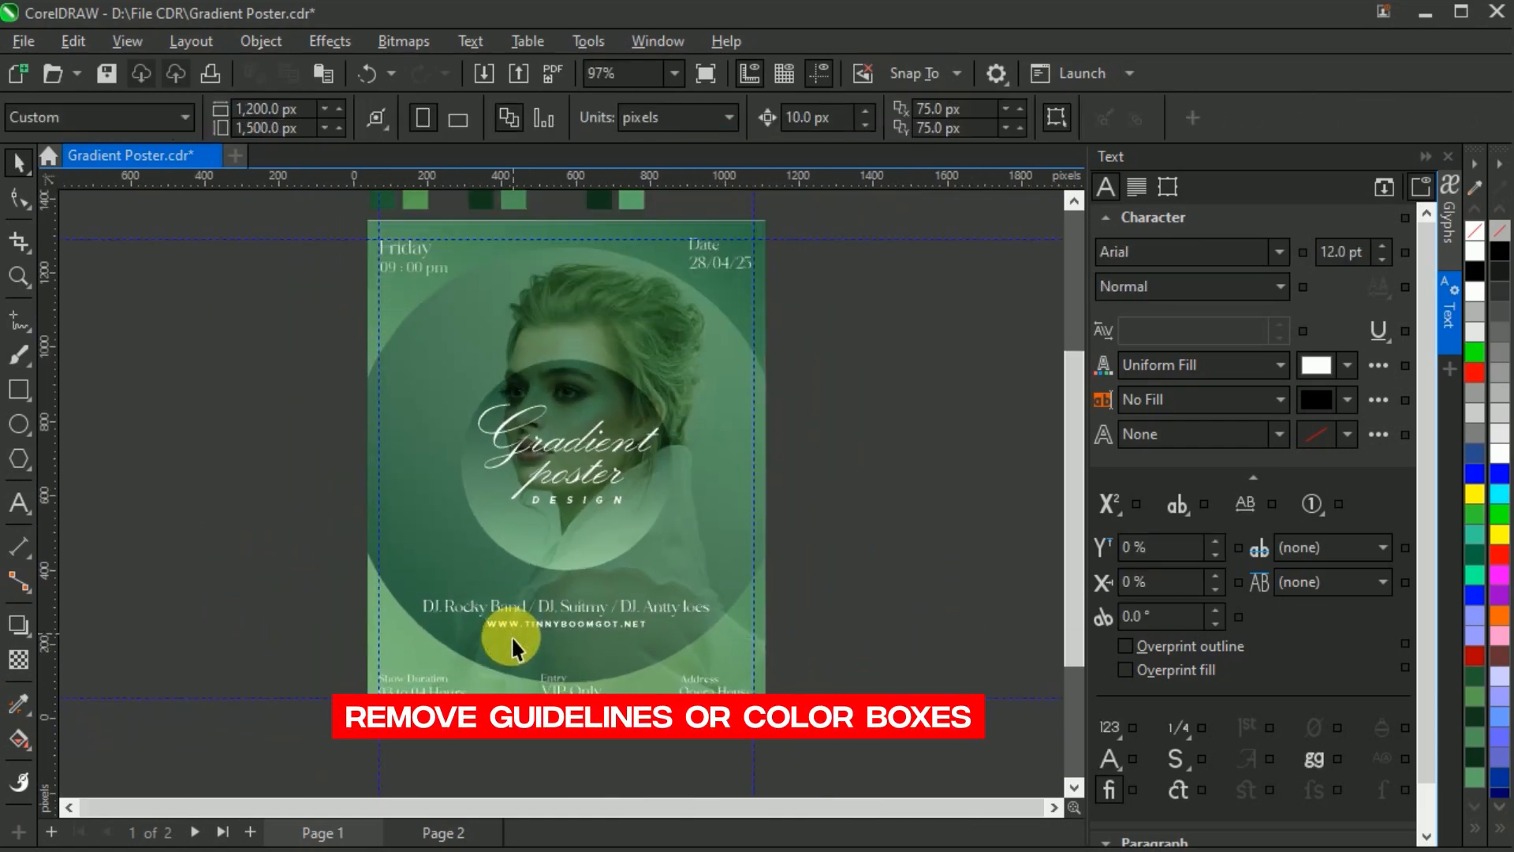
Step: Delete the two horizontal and two vertical guidelines around the poster
scroll(631, 552, "up", 2)
left_click(859, 274)
key("Delete")
left_click(755, 246)
key("Delete")
left_click(379, 355)
key("Delete")
left_click(340, 732)
key("Delete")
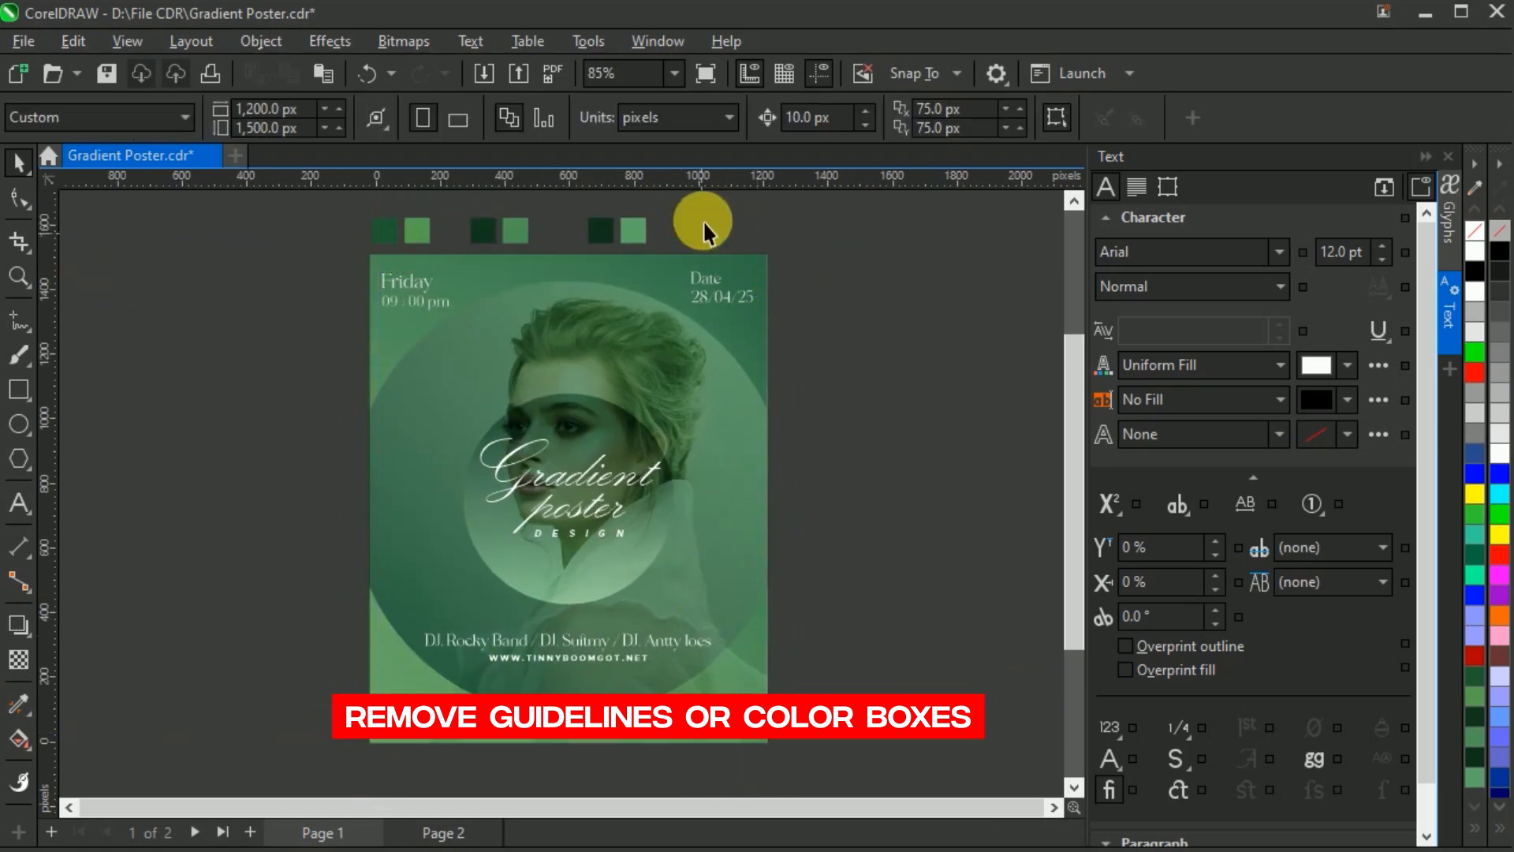
Step: Delete the colour swatch boxes above the poster
left_click_drag(382, 243, 353, 248)
key("Delete")
scroll(689, 686, "up", 1)
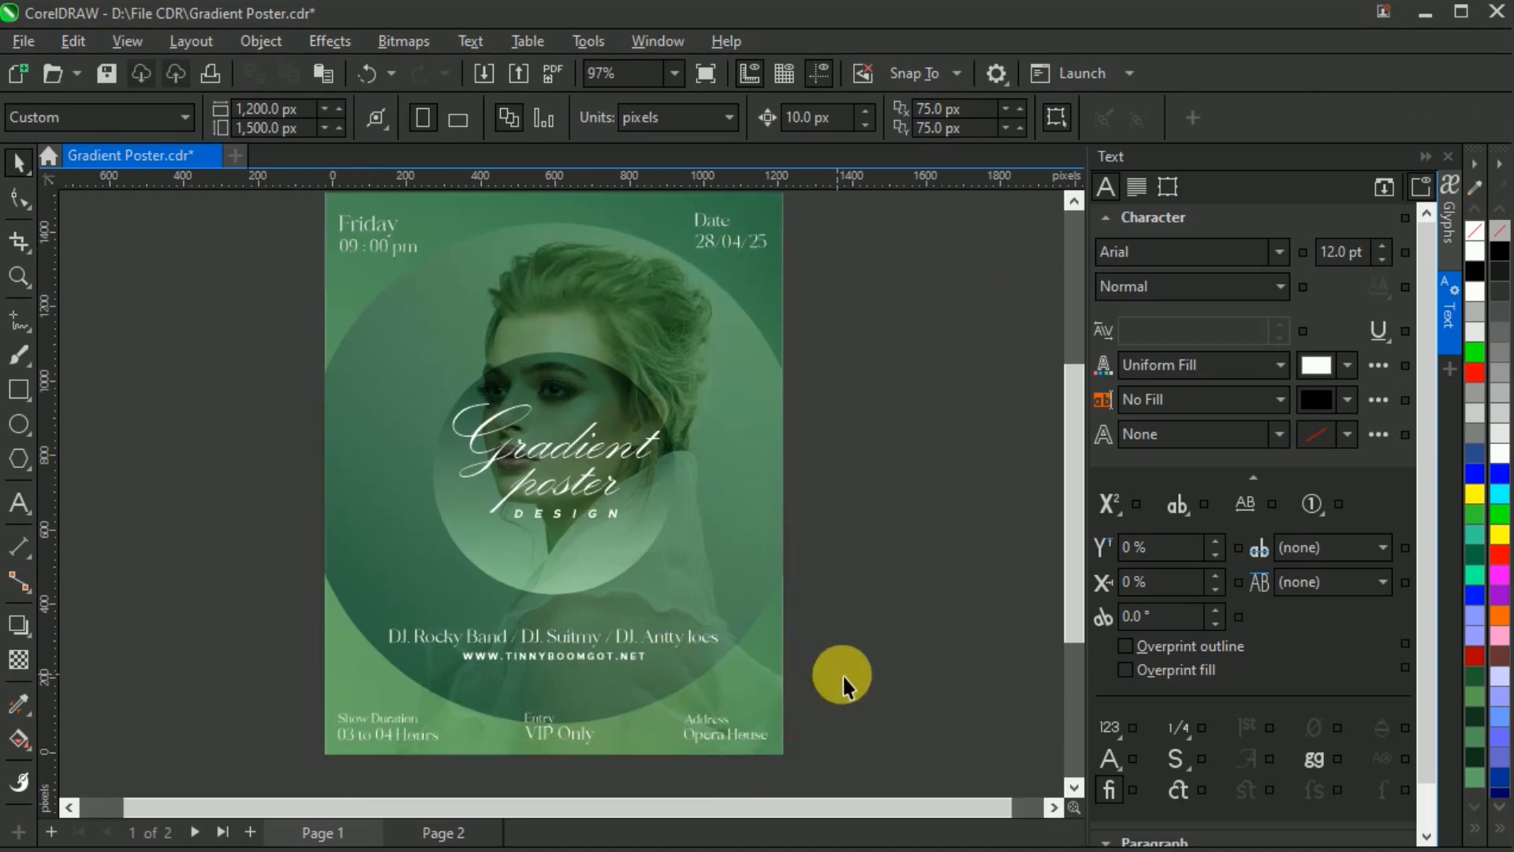
left_click_drag(842, 676, 856, 679)
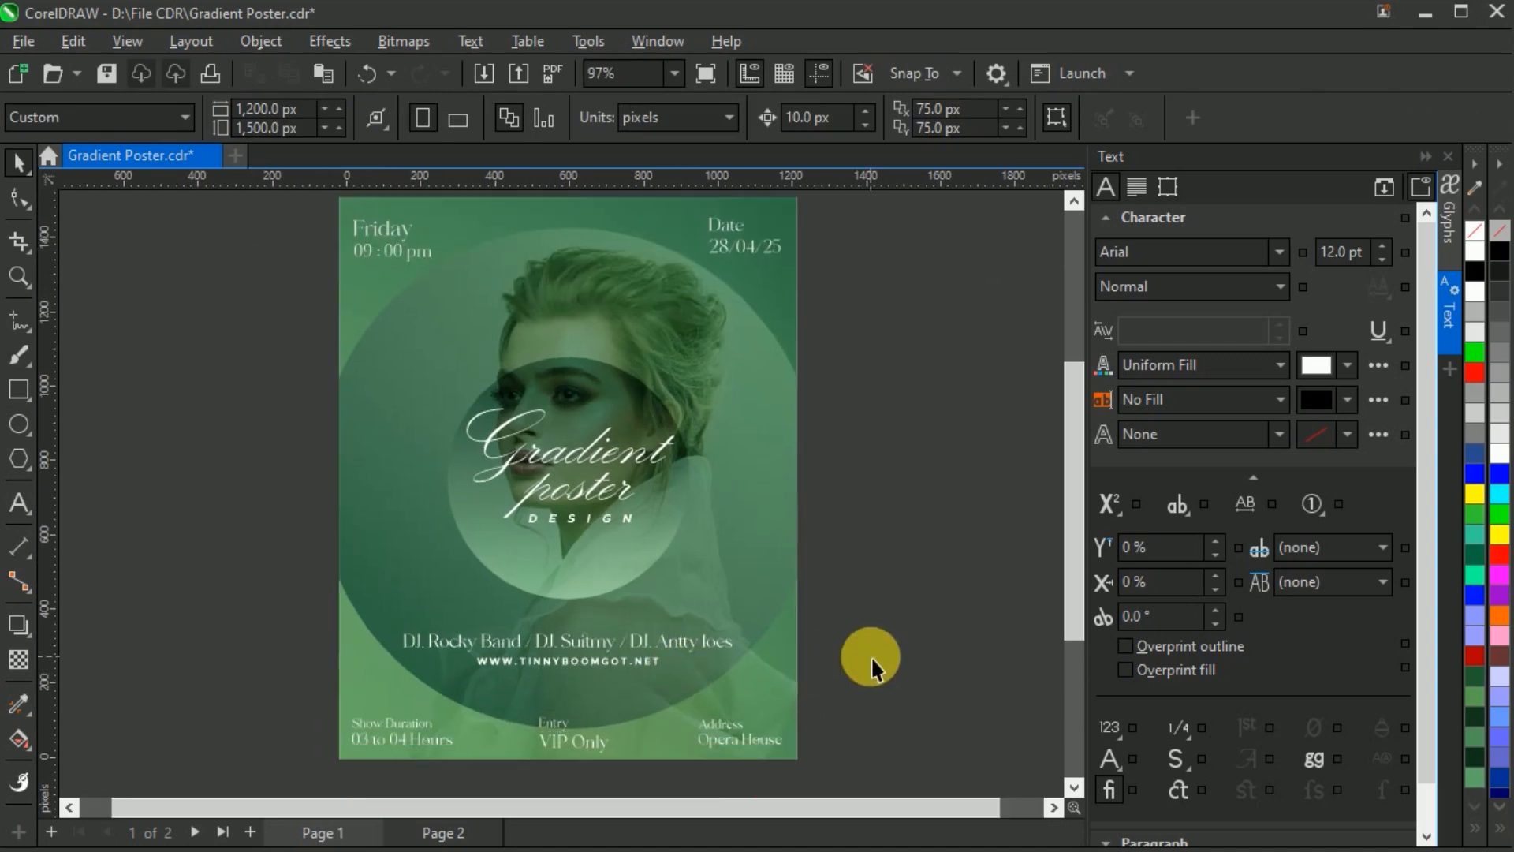
Step: Duplicate the whole poster to the right of the original and delete the portrait photo from the copy
scroll(525, 544, "down", 2)
left_click_drag(806, 235, 327, 734)
left_click_drag(702, 496, 948, 499)
right_click(948, 500)
scroll(290, 568, "down", 2)
scroll(631, 592, "up", 1)
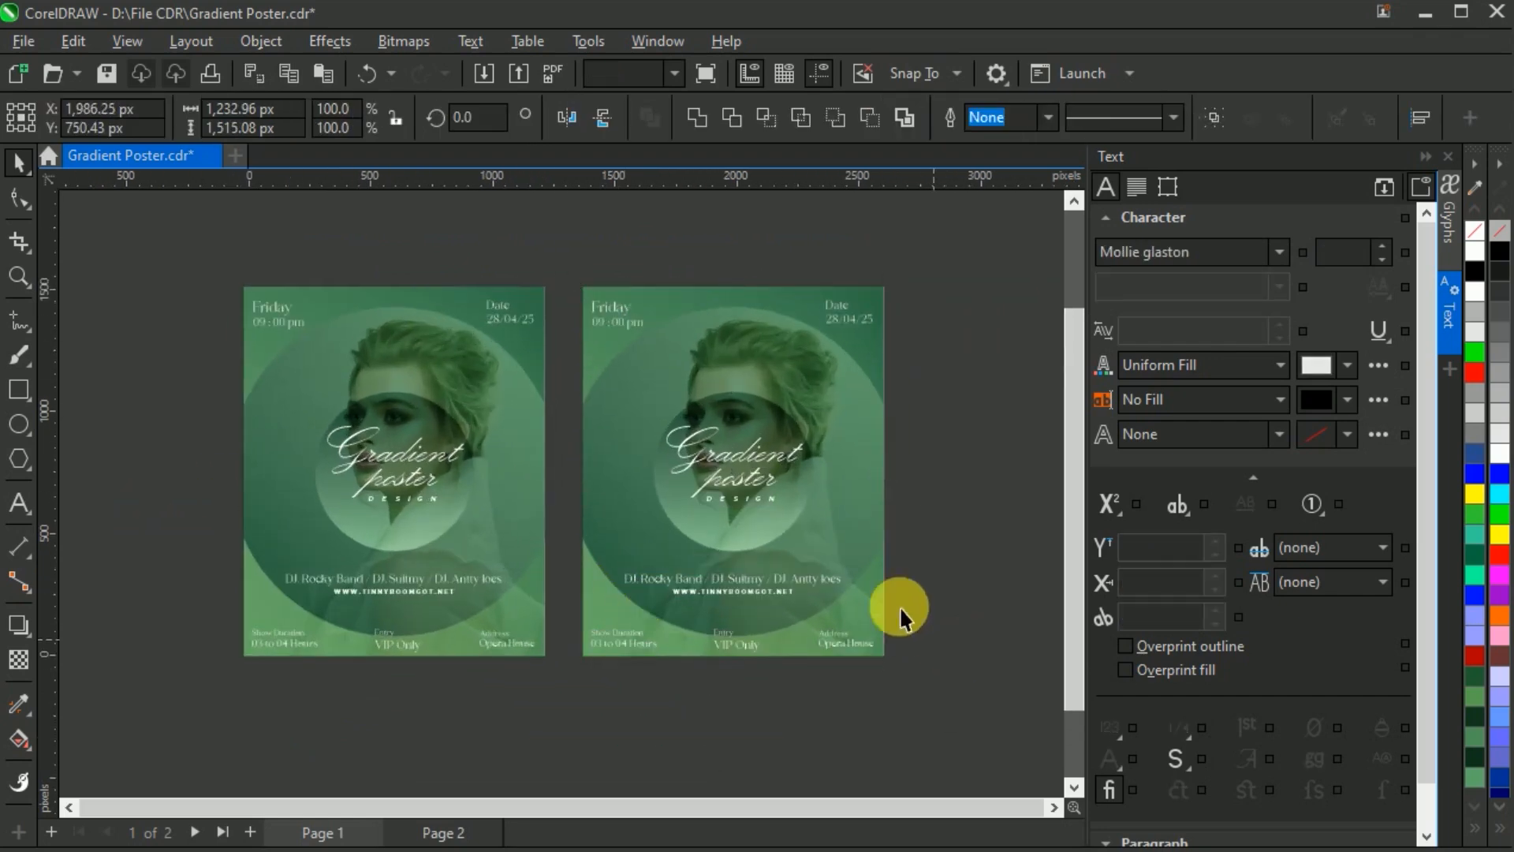
left_click(721, 363)
key("Delete")
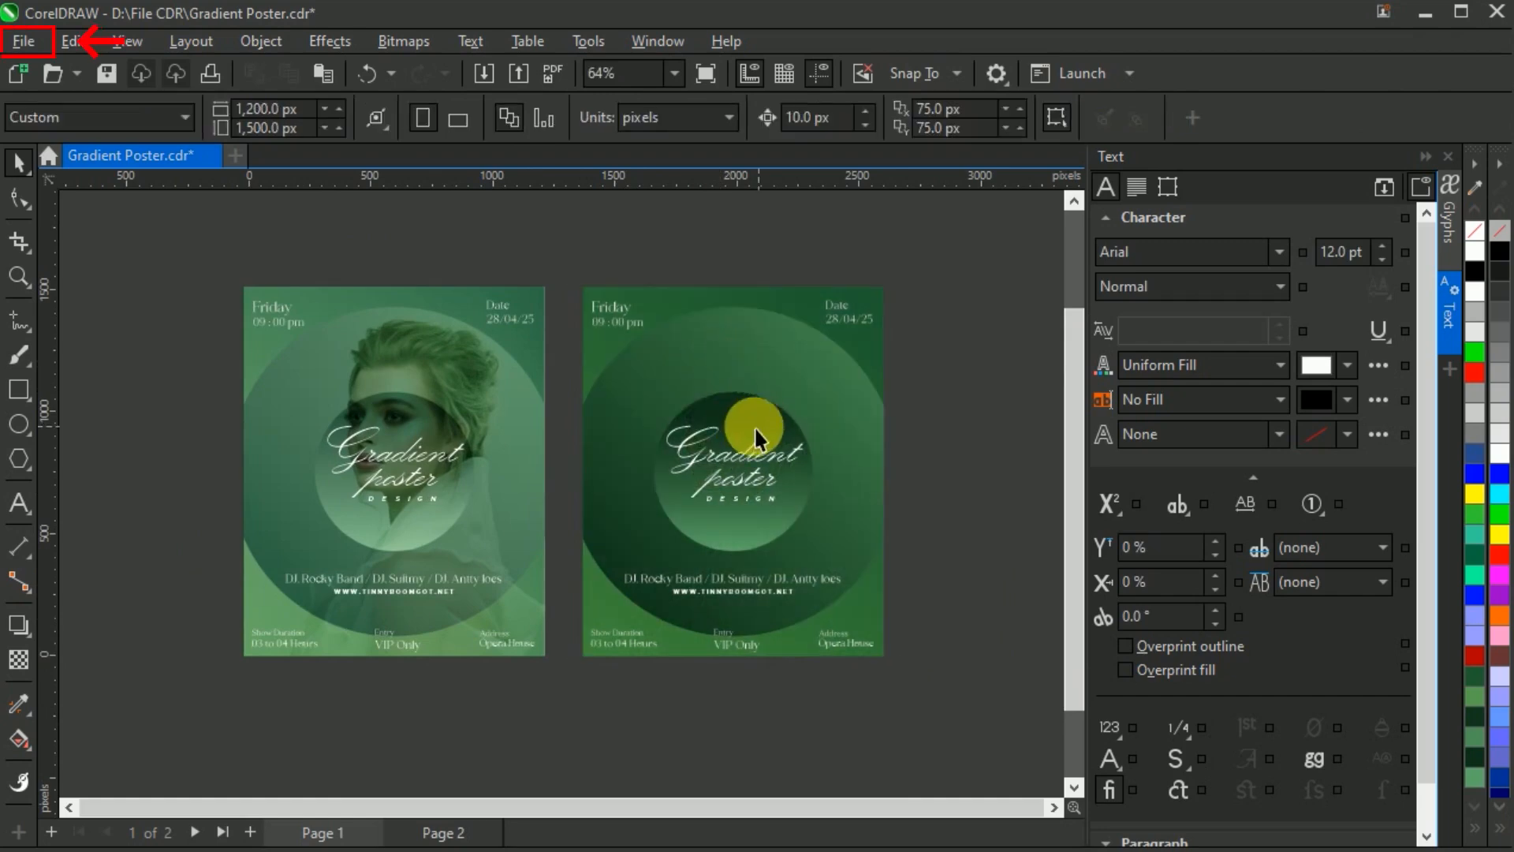
Step: Import the image man-4380804_1920 at about 1,108 × 1,663 px and position it over the right-hand poster copy
left_click(19, 44)
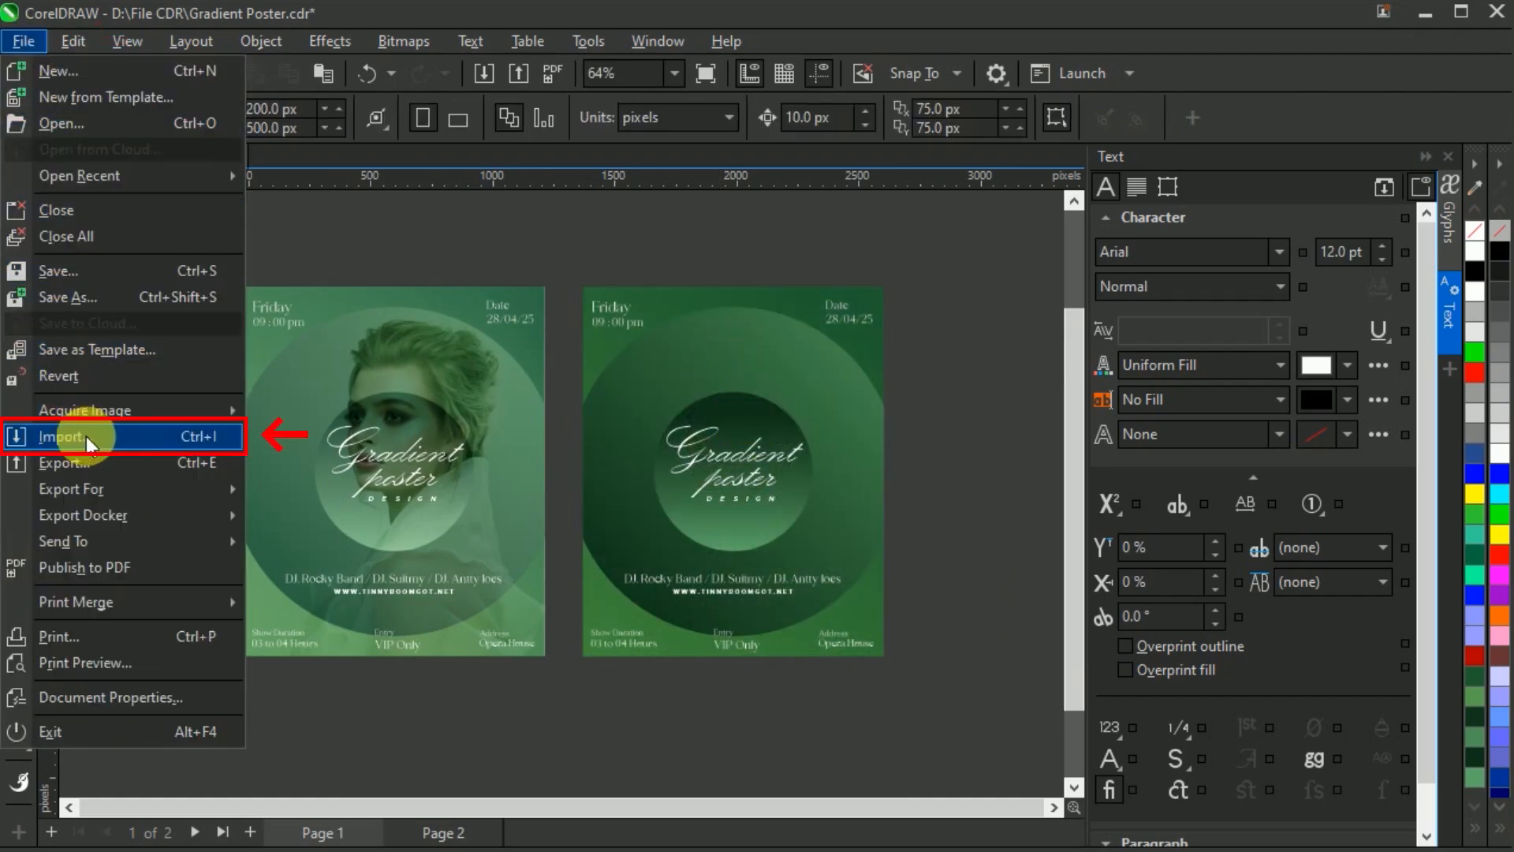
left_click(121, 438)
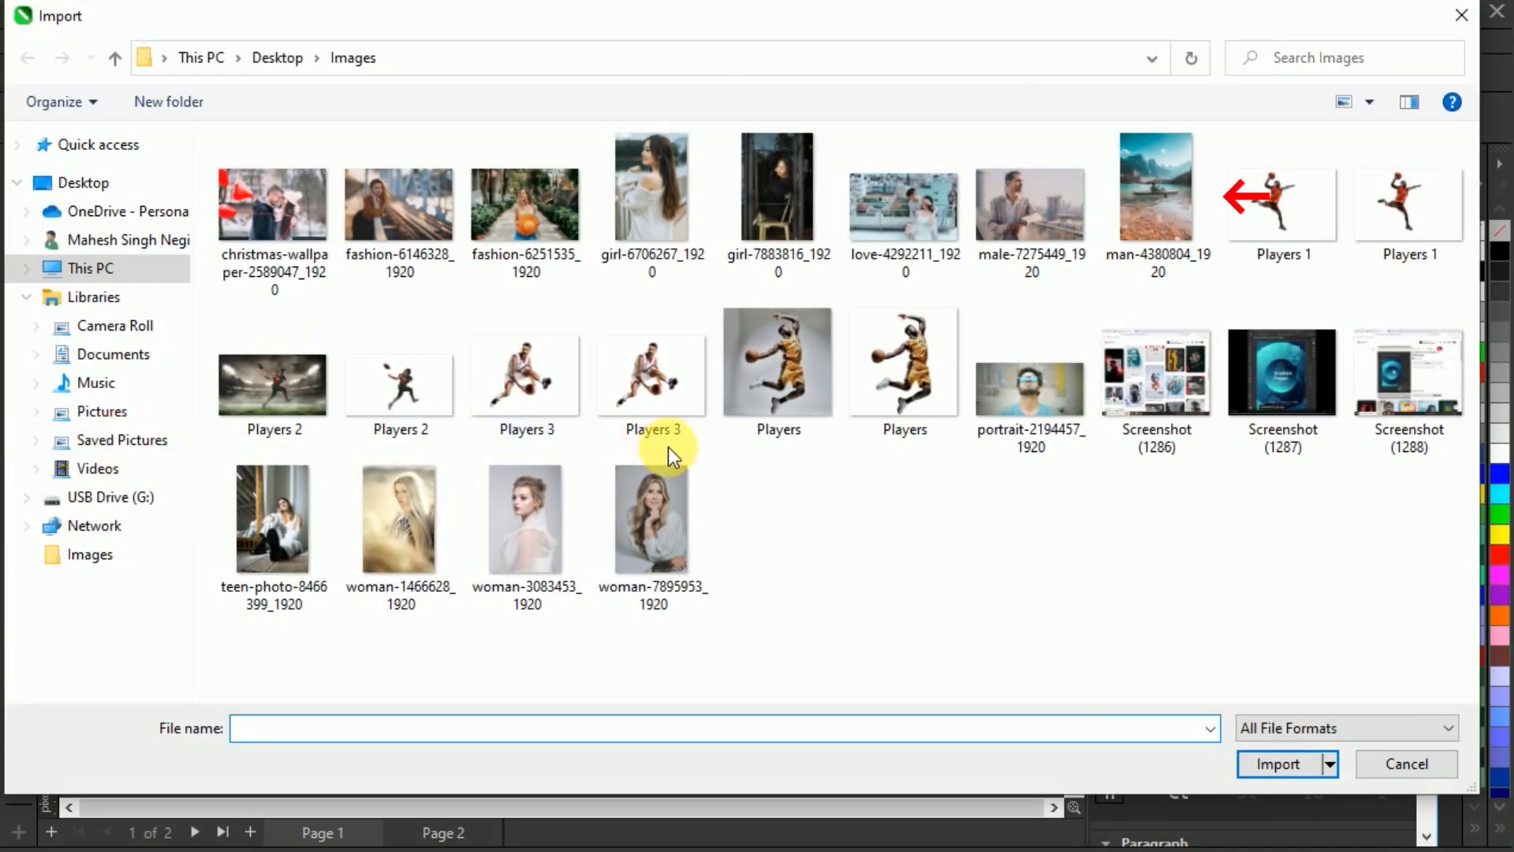
left_click(1155, 197)
left_click(1264, 765)
left_click_drag(624, 339, 894, 695)
scroll(912, 460, "up", 1)
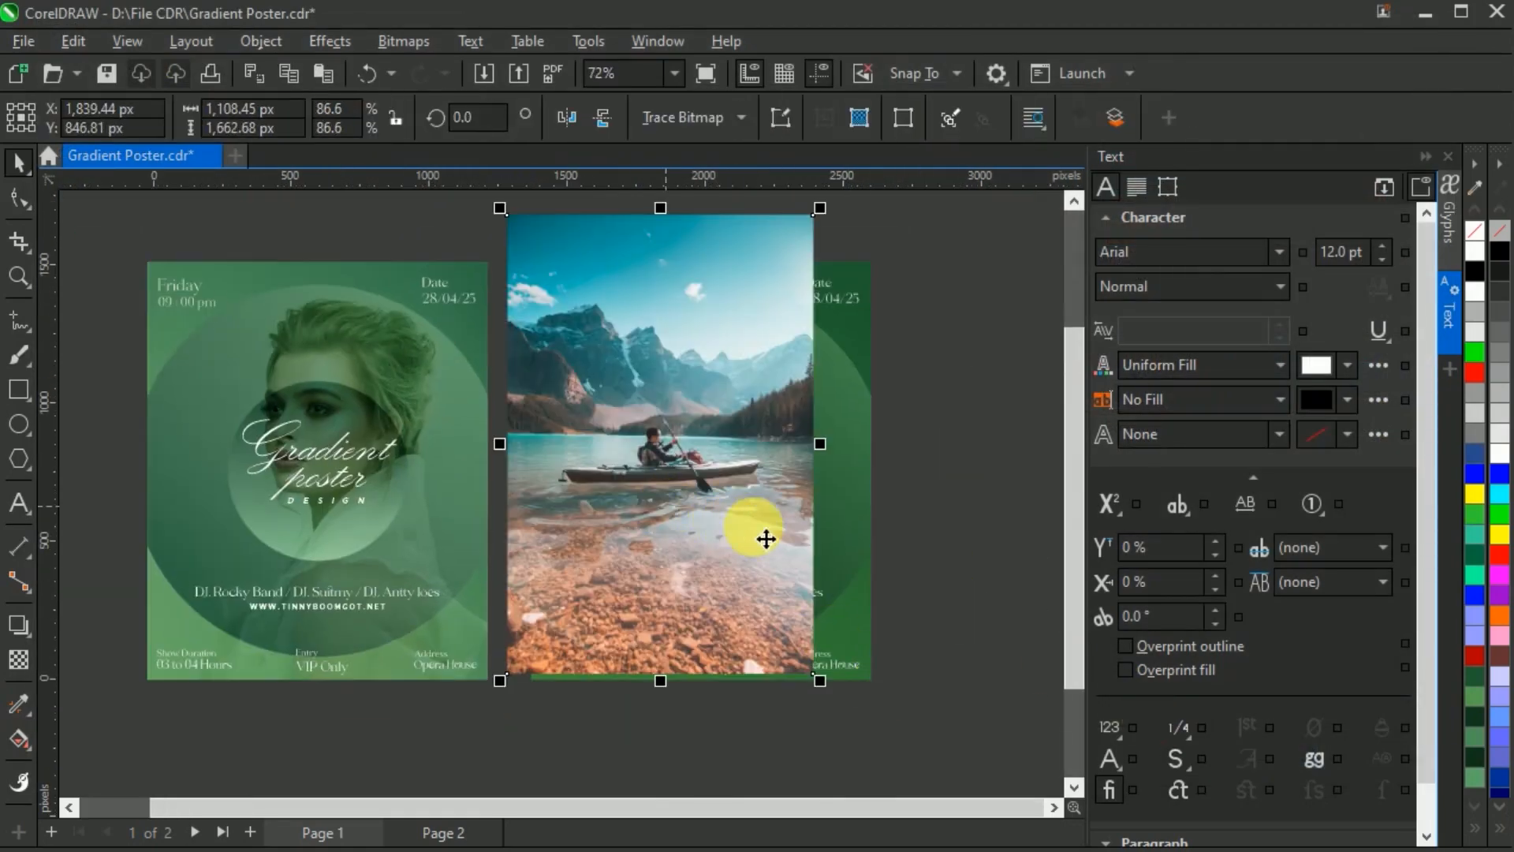
left_click_drag(768, 534, 719, 552)
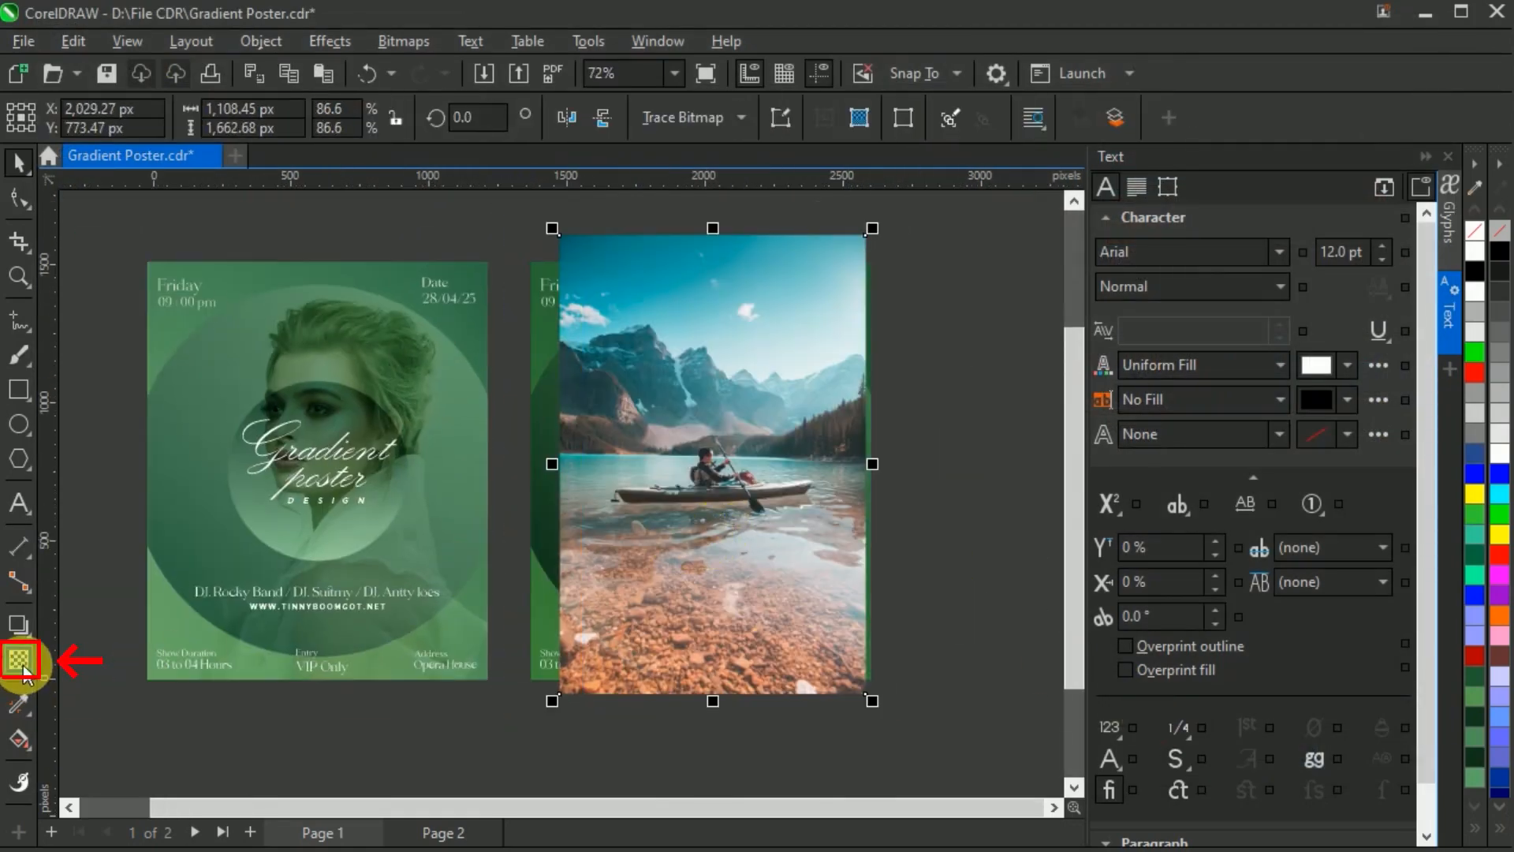
Step: Try the Soft Light merge mode on the lake photo's transparency and settle on Overlay
left_click(20, 663)
left_click(353, 125)
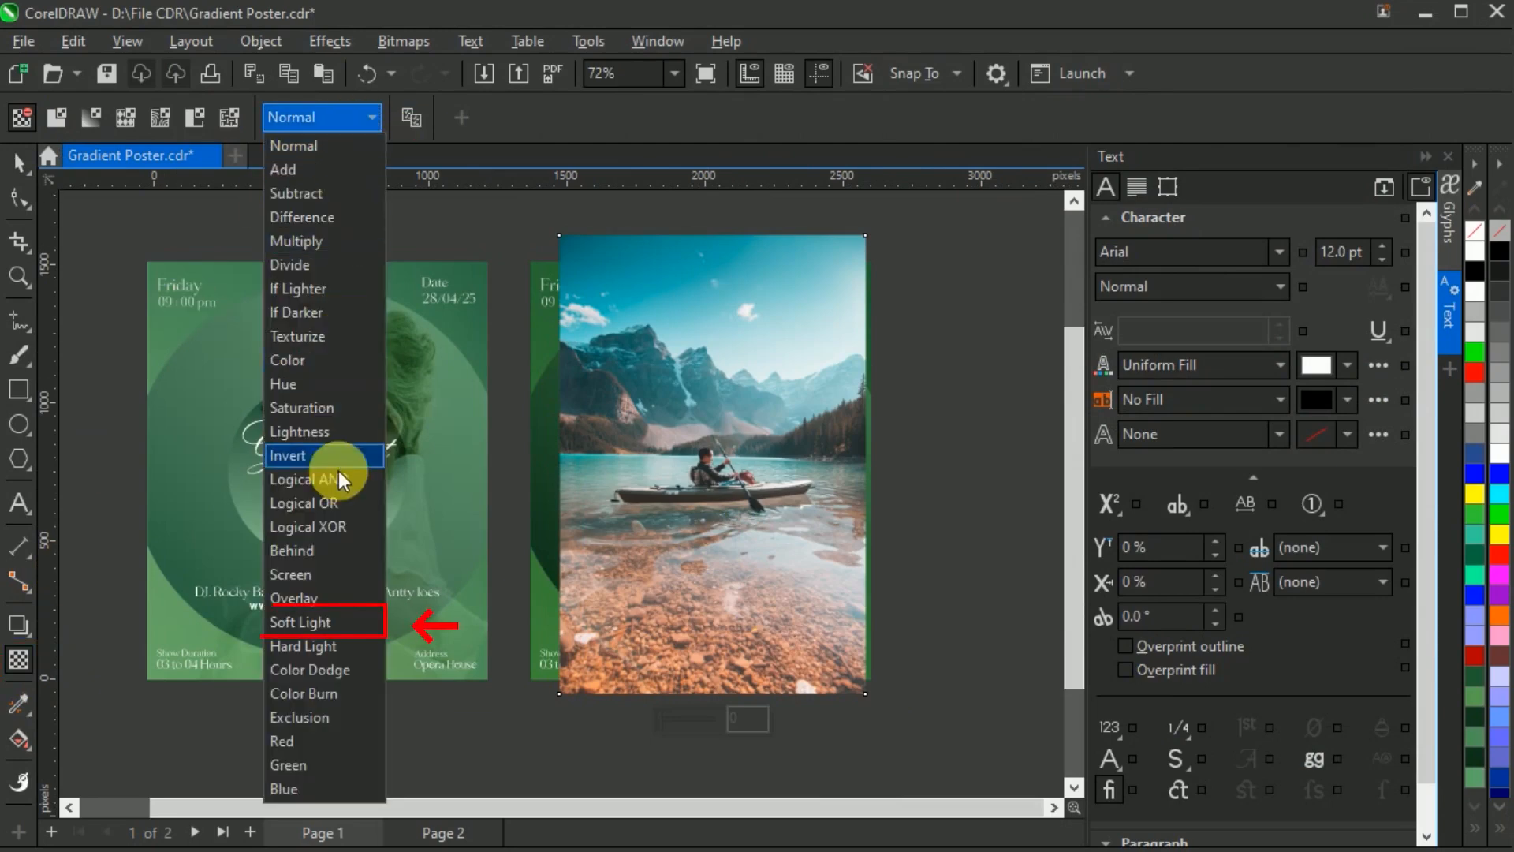
left_click(320, 622)
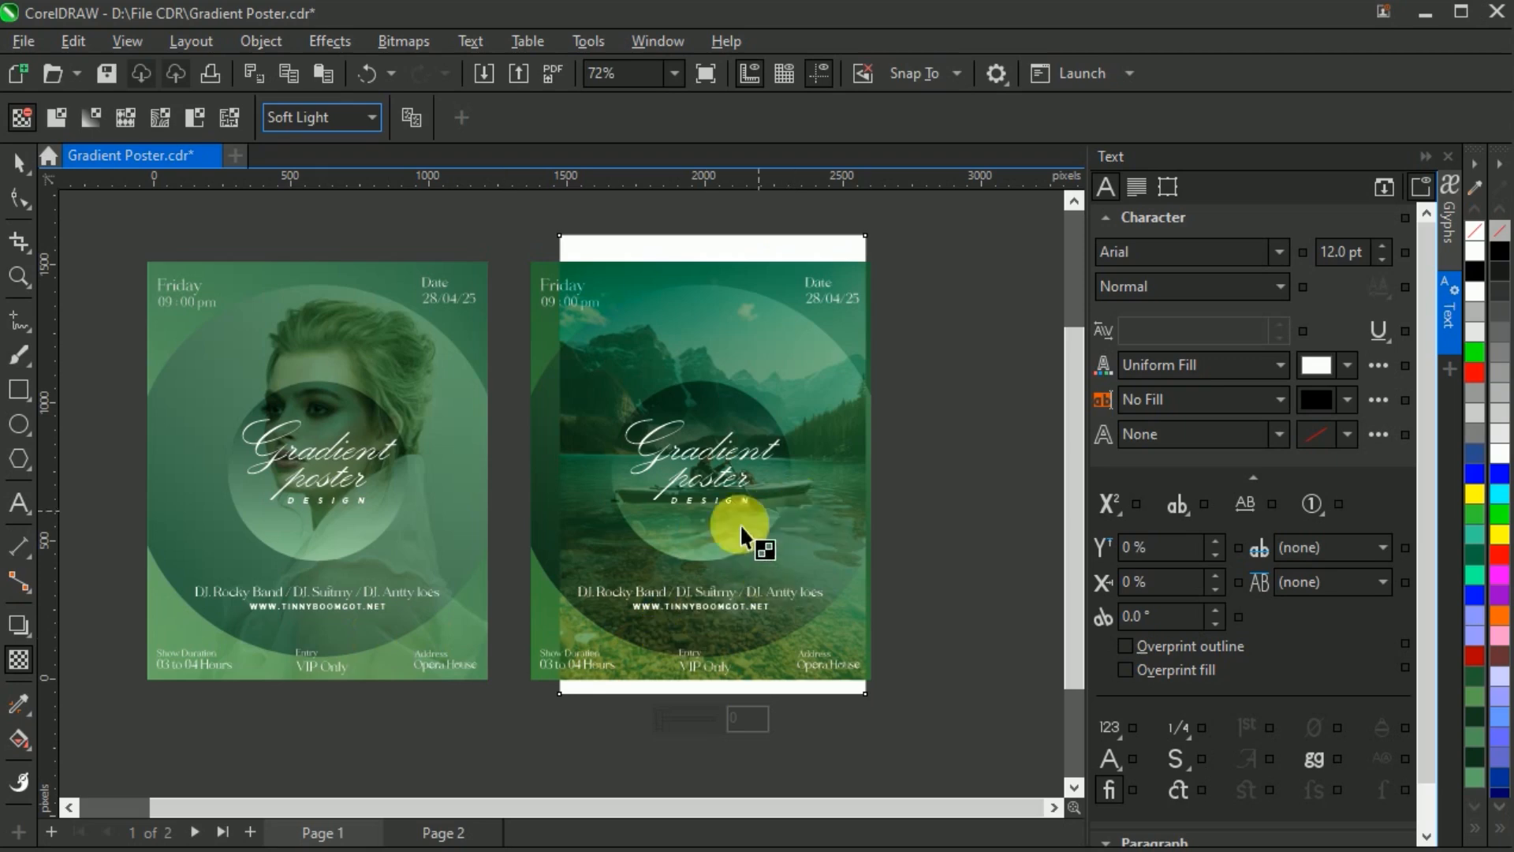
left_click(329, 120)
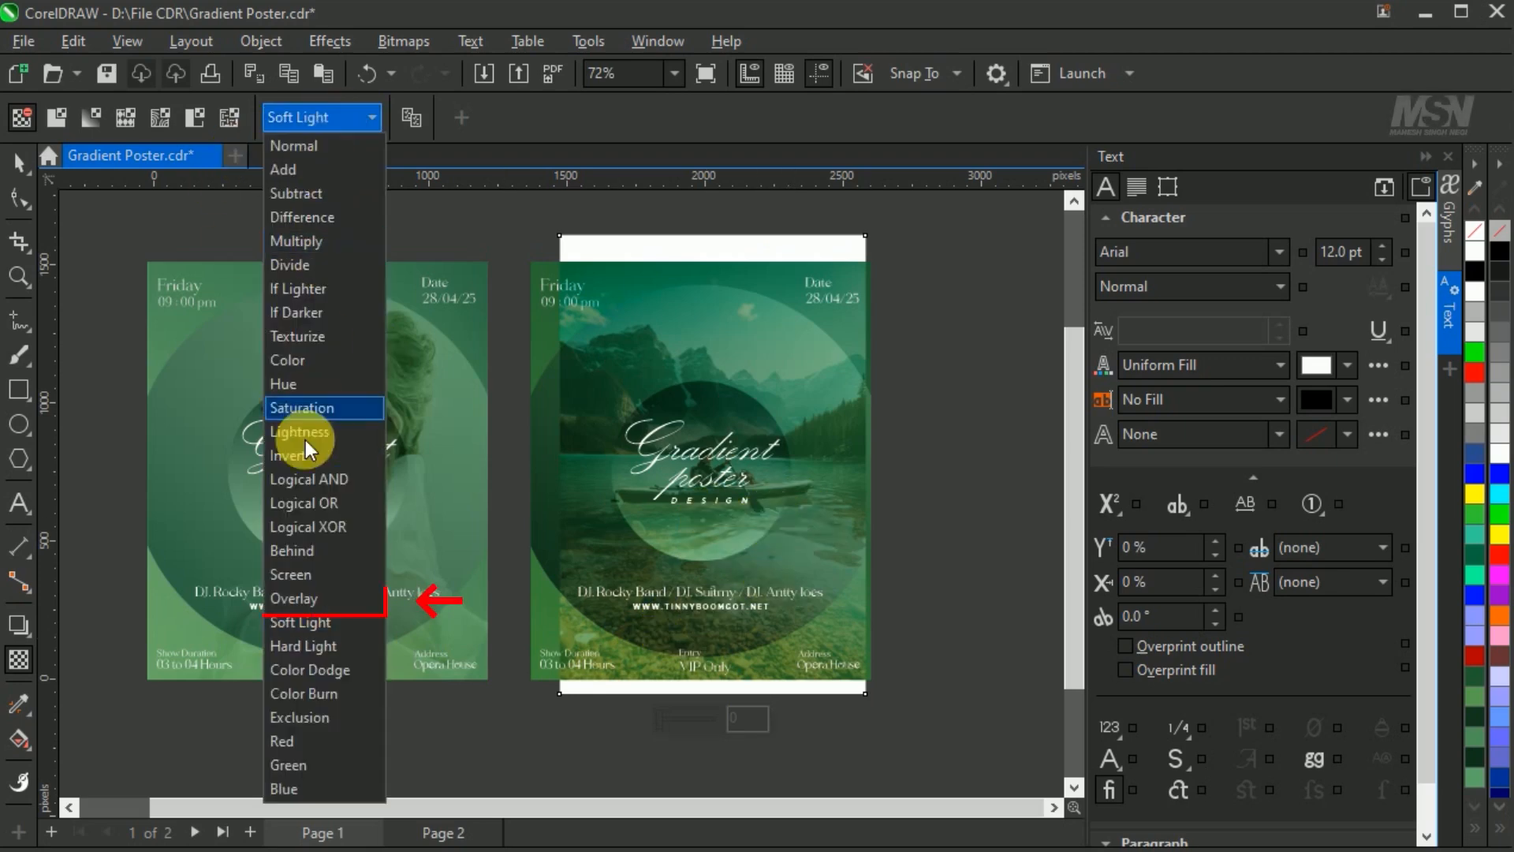
left_click(314, 600)
Step: Enlarge the lake photo to about 1,298 × 1,947 px so it covers the whole right-hand poster
left_click(19, 163)
left_click_drag(913, 732, 789, 667)
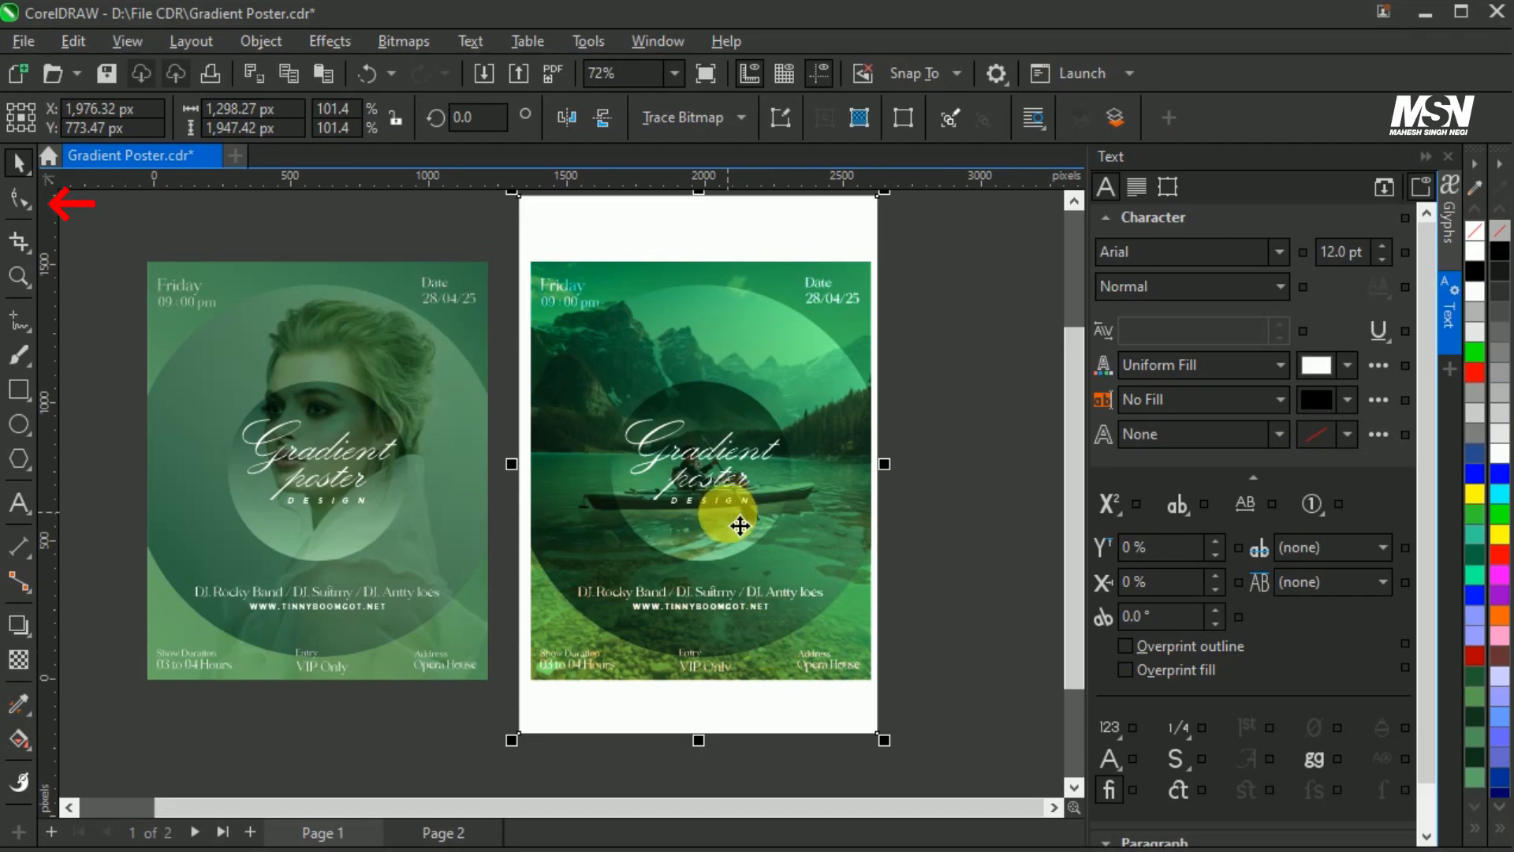
scroll(740, 526, "down", 1)
Step: Crop the lake photo to the right-hand poster's edges by moving its nodes with the Shape tool, and deselect it
left_click(19, 199)
left_click(730, 255)
left_click_drag(862, 720, 547, 662)
scroll(842, 246, "up", 3)
scroll(860, 320, "down", 1)
scroll(391, 697, "up", 4)
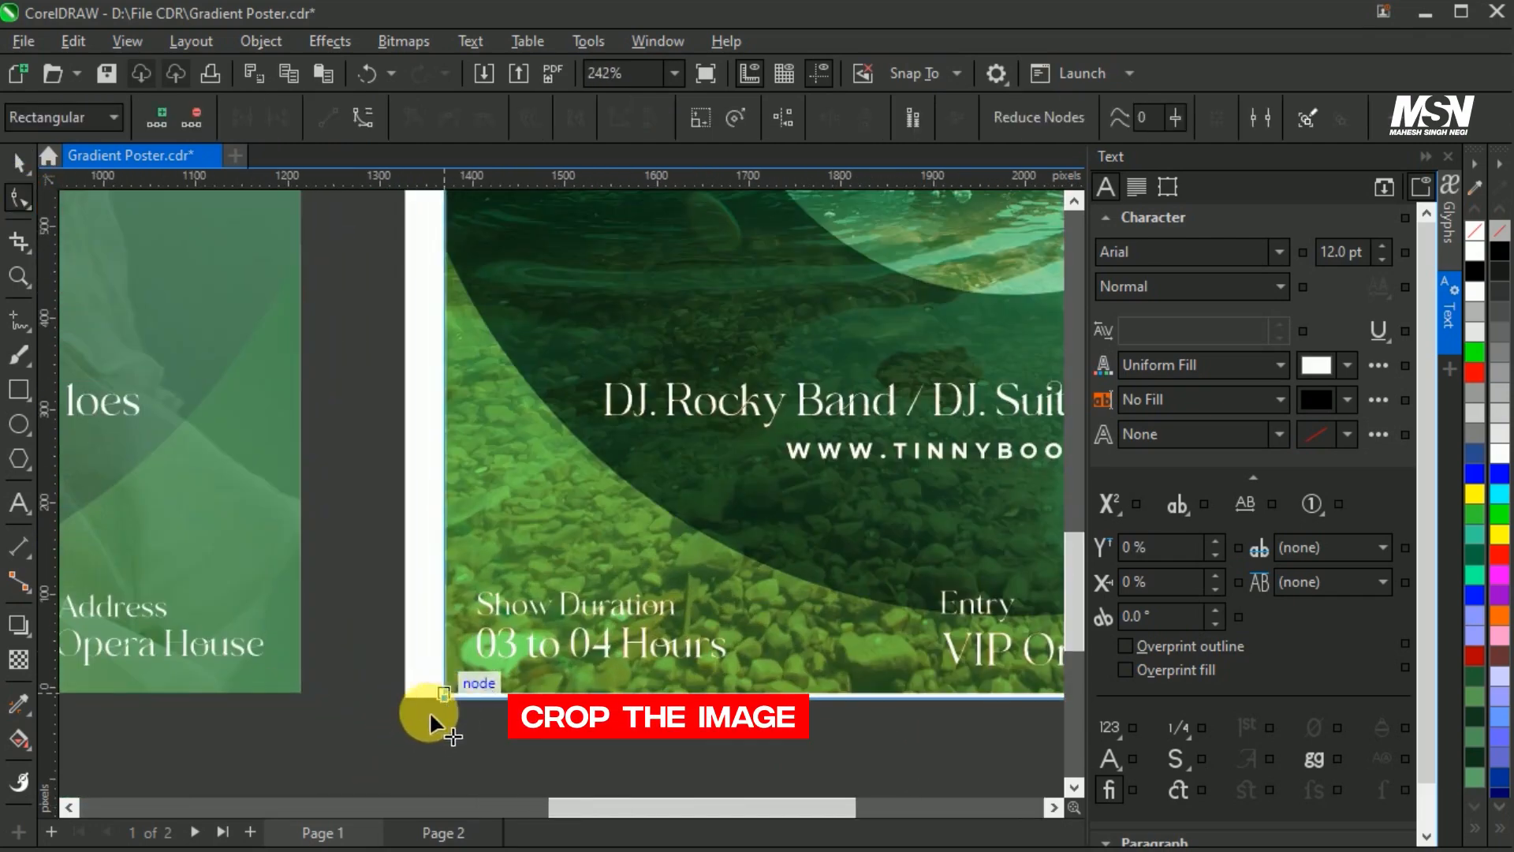
scroll(429, 711, "down", 4)
scroll(433, 688, "up", 4)
scroll(543, 621, "down", 4)
key("space")
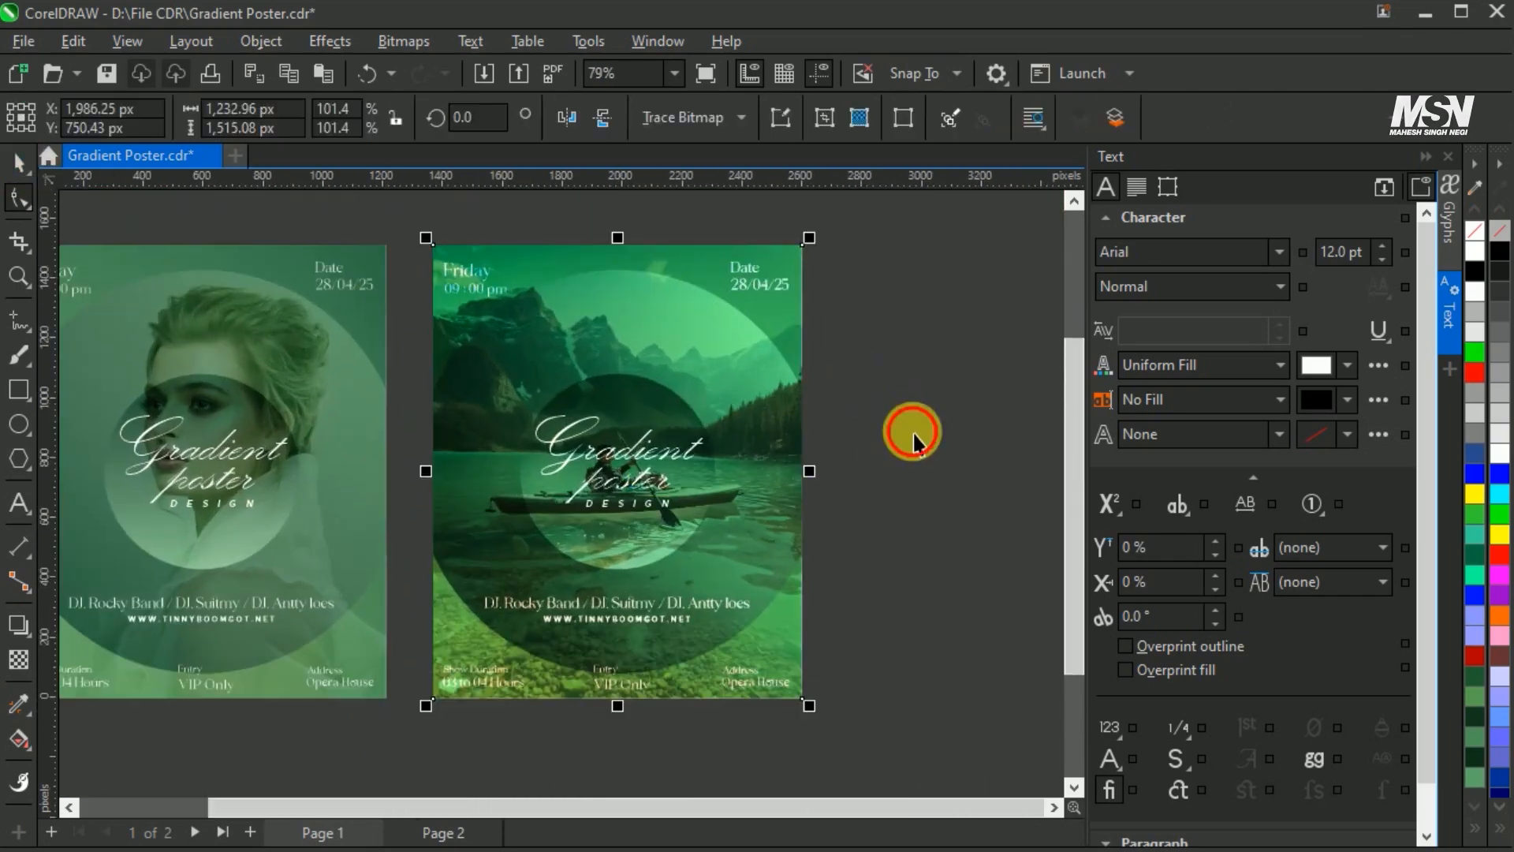
left_click(915, 440)
Step: Duplicate the portrait poster to the left of the original and remove the portrait photo from the copy
scroll(829, 537, "down", 1)
scroll(387, 498, "down", 1)
left_click_drag(203, 288, 513, 632)
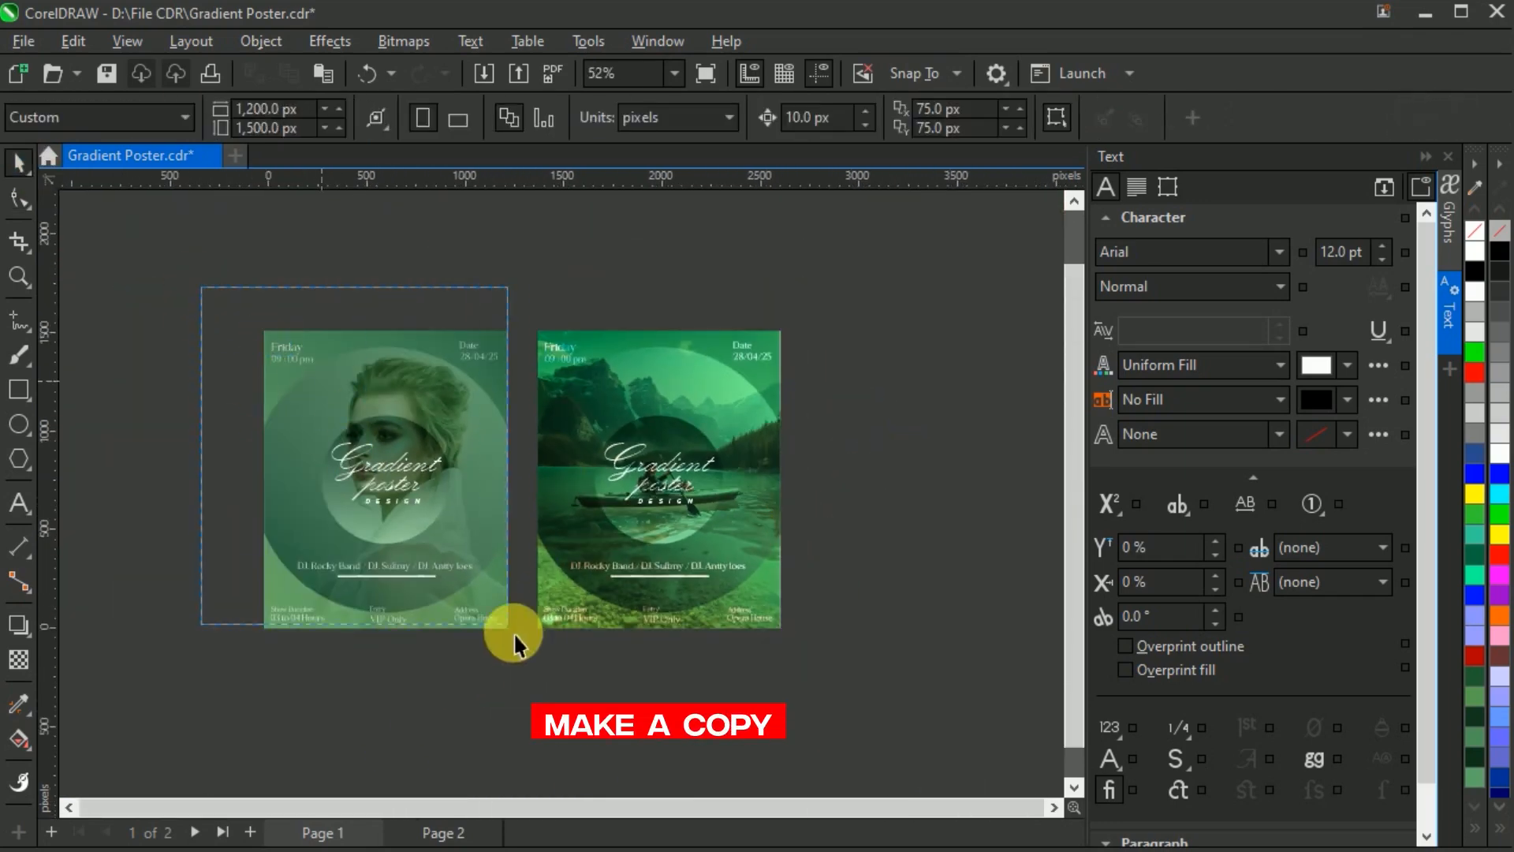
scroll(508, 582, "down", 1)
left_click_drag(327, 501, 171, 496)
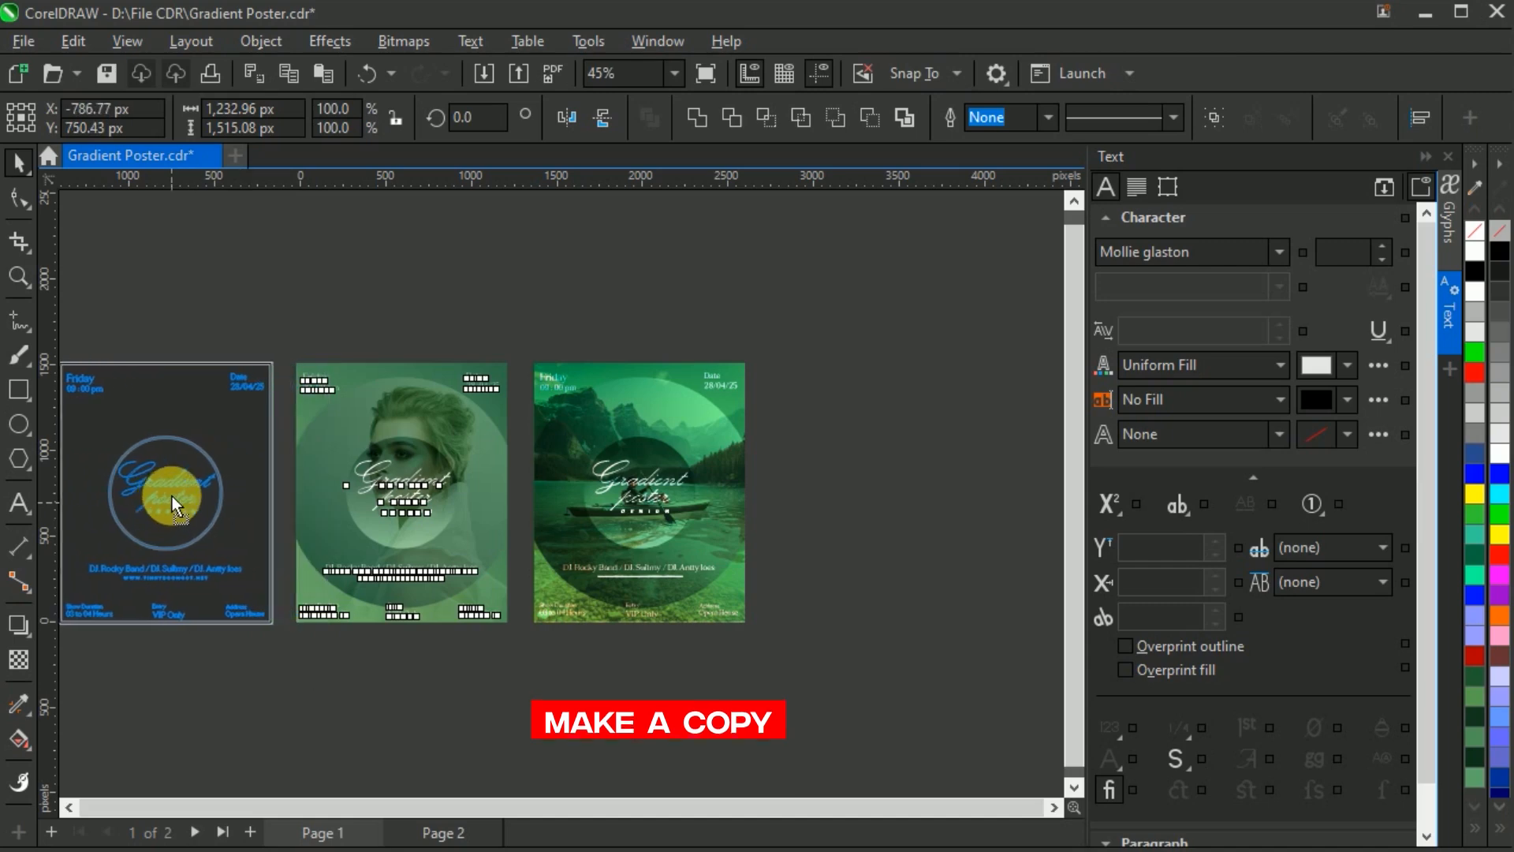
scroll(173, 496, "down", 1)
left_click(189, 454)
key("ctrl+z")
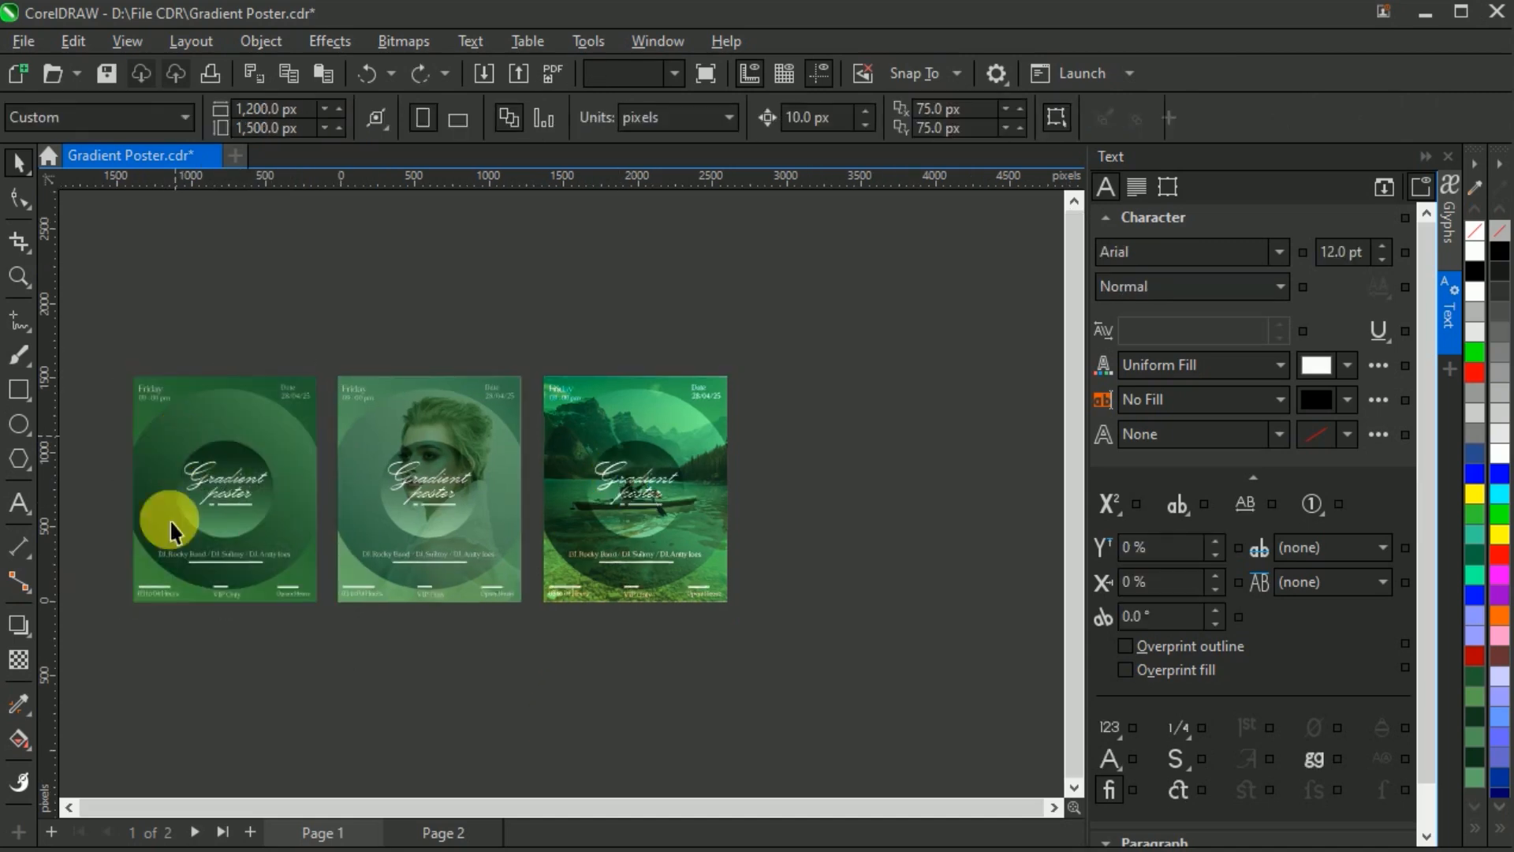
scroll(350, 615, "up", 2)
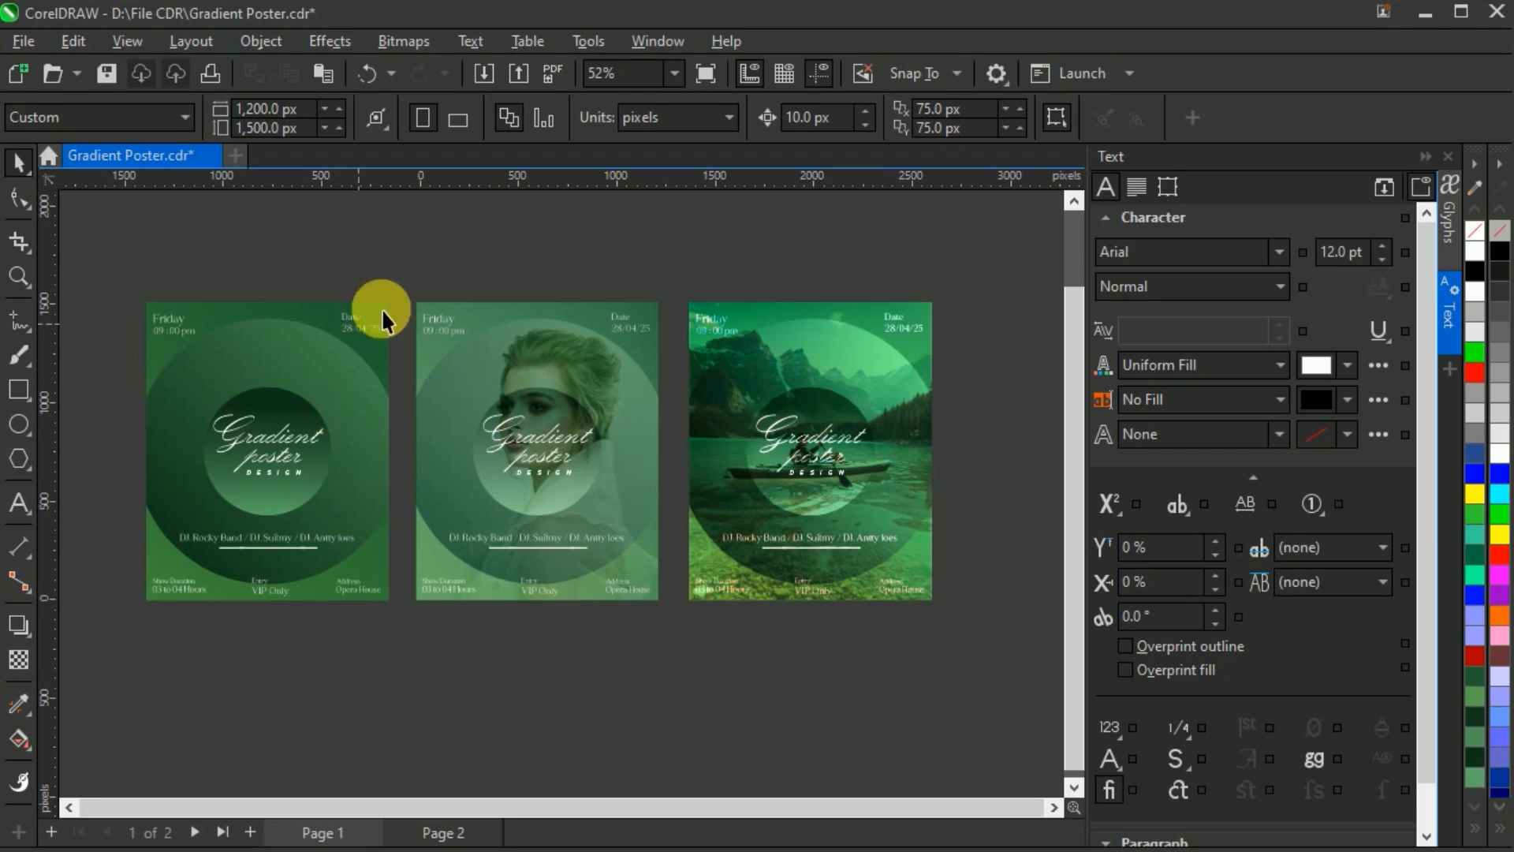
scroll(567, 366, "down", 2)
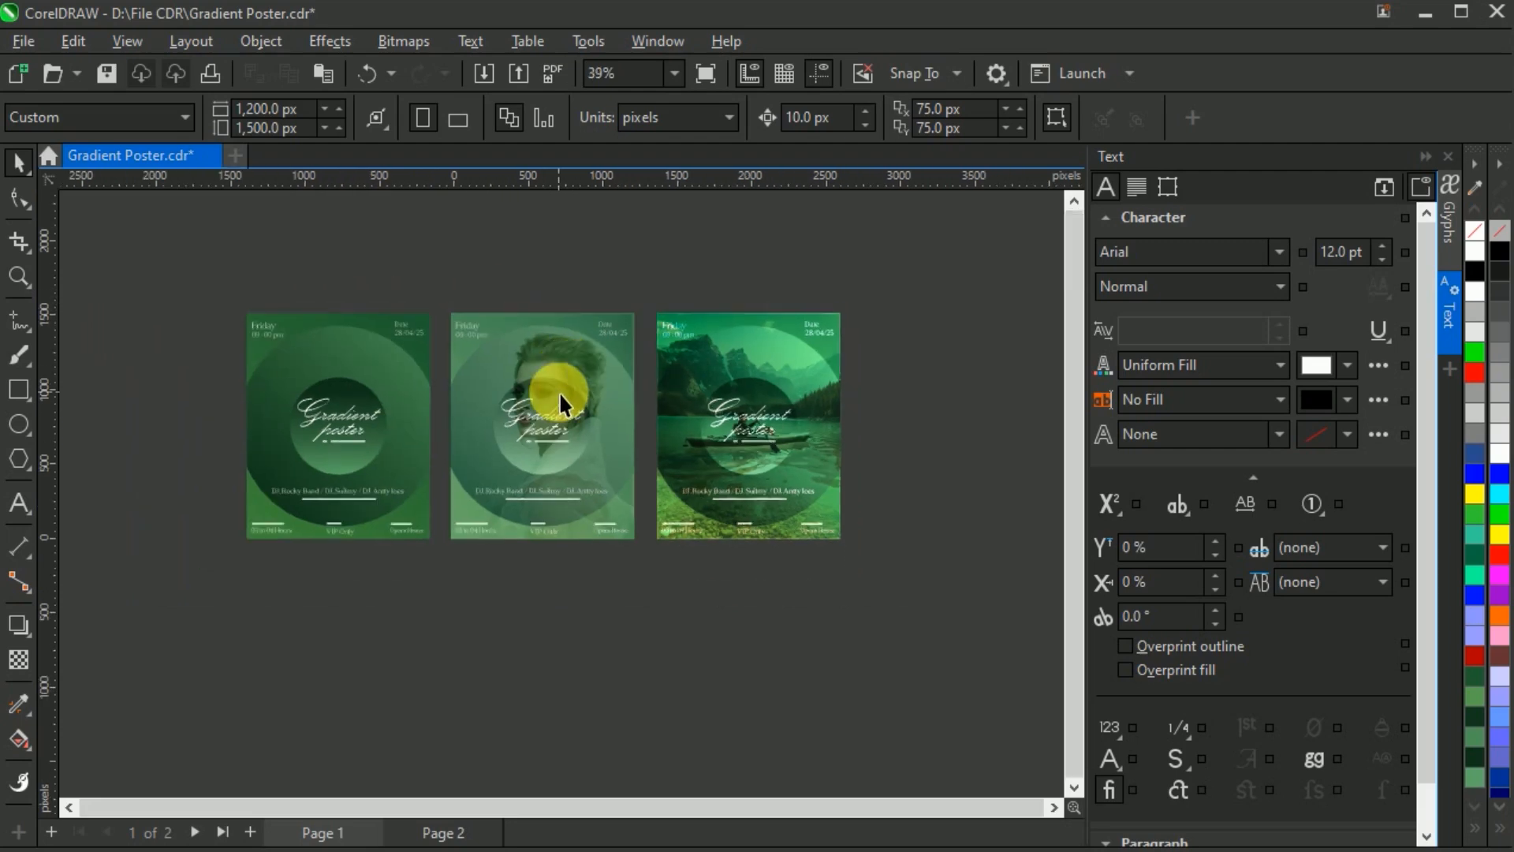
scroll(560, 394, "down", 1)
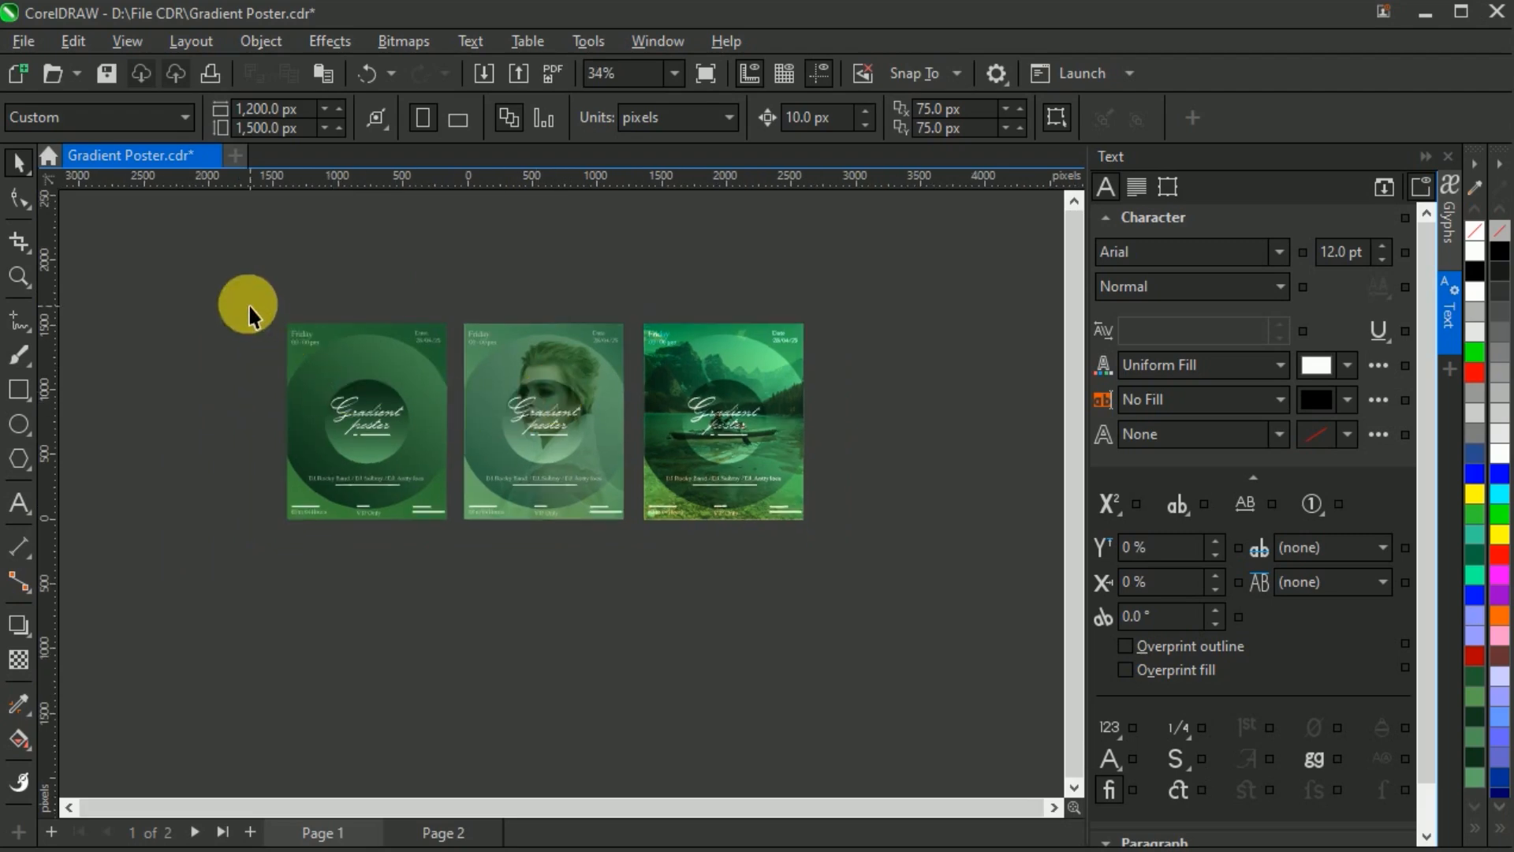
Step: Duplicate the photo-free poster directly below itself
left_click_drag(460, 563, 460, 563)
scroll(331, 343, "down", 1)
left_click_drag(370, 410, 369, 605)
scroll(346, 721, "up", 5)
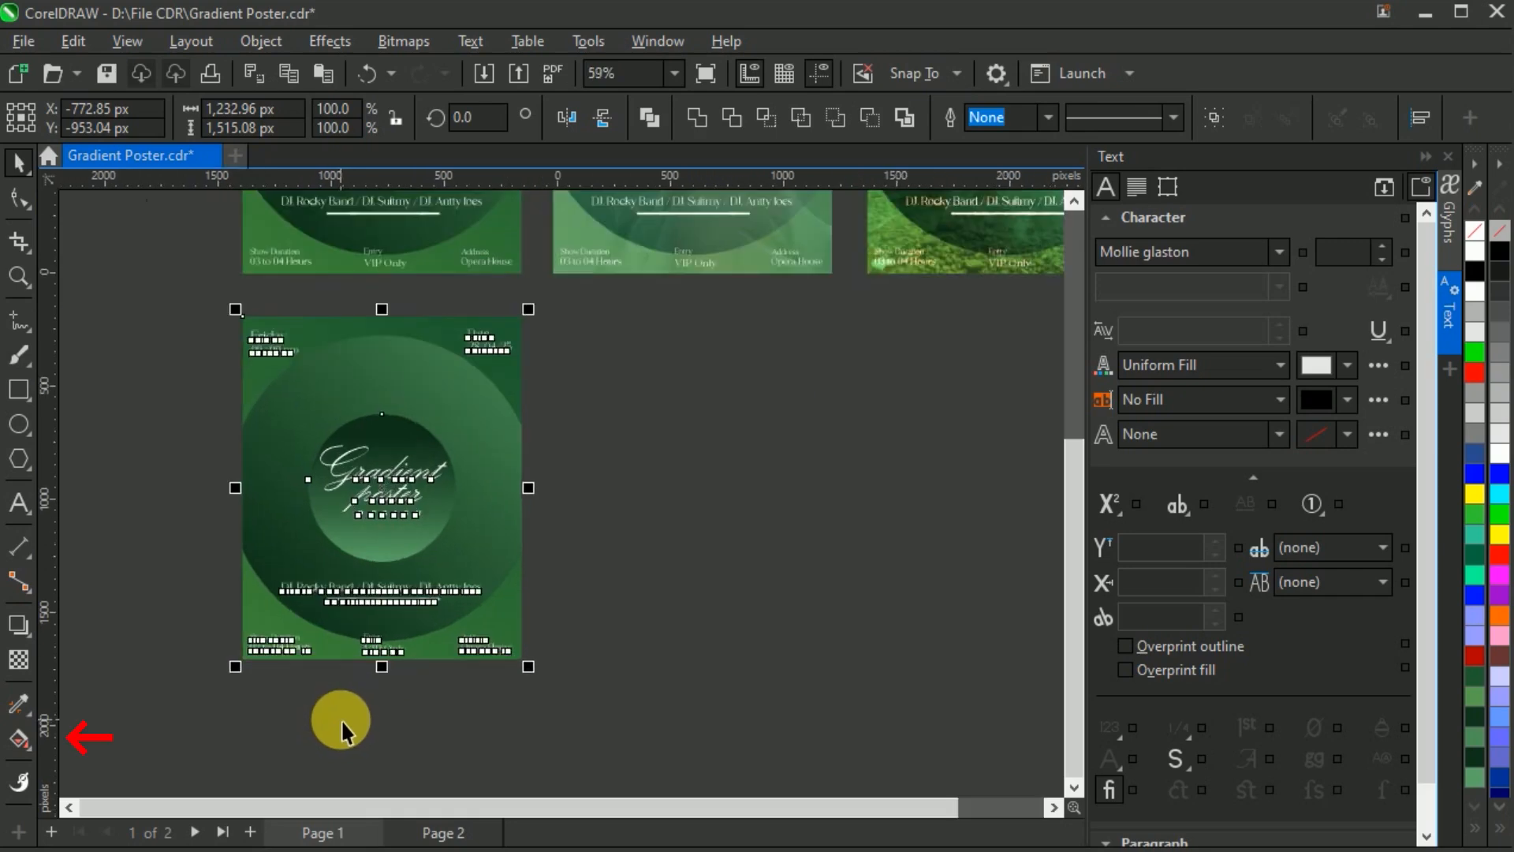
Step: Recolour the lower poster copy's background gradient from green to red, with #5B1E1E at the dark end and #873A3A at the light end
left_click(20, 740)
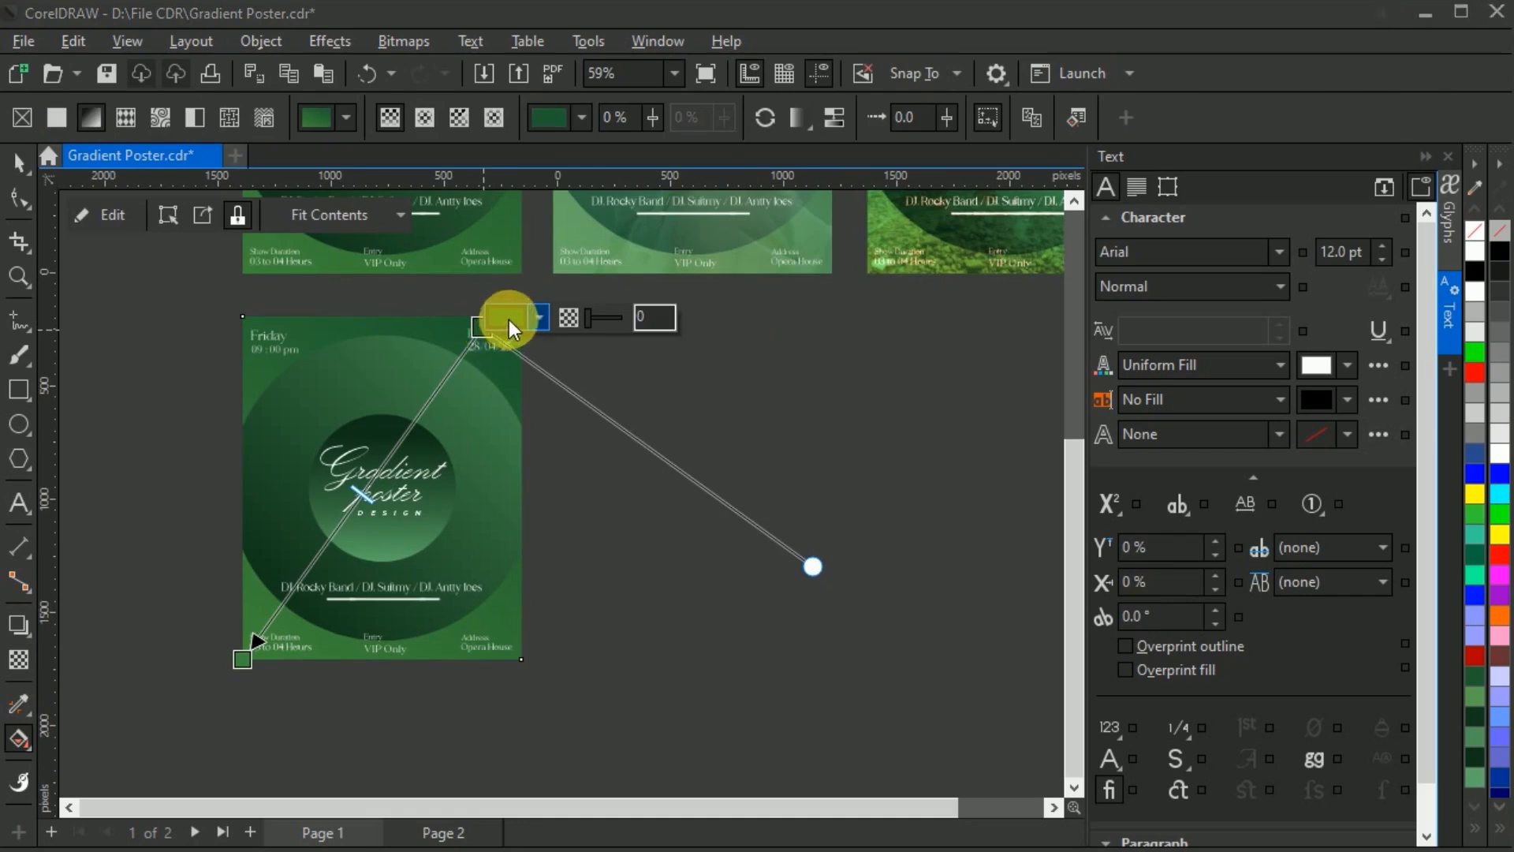
left_click(509, 319)
left_click_drag(617, 602, 657, 603)
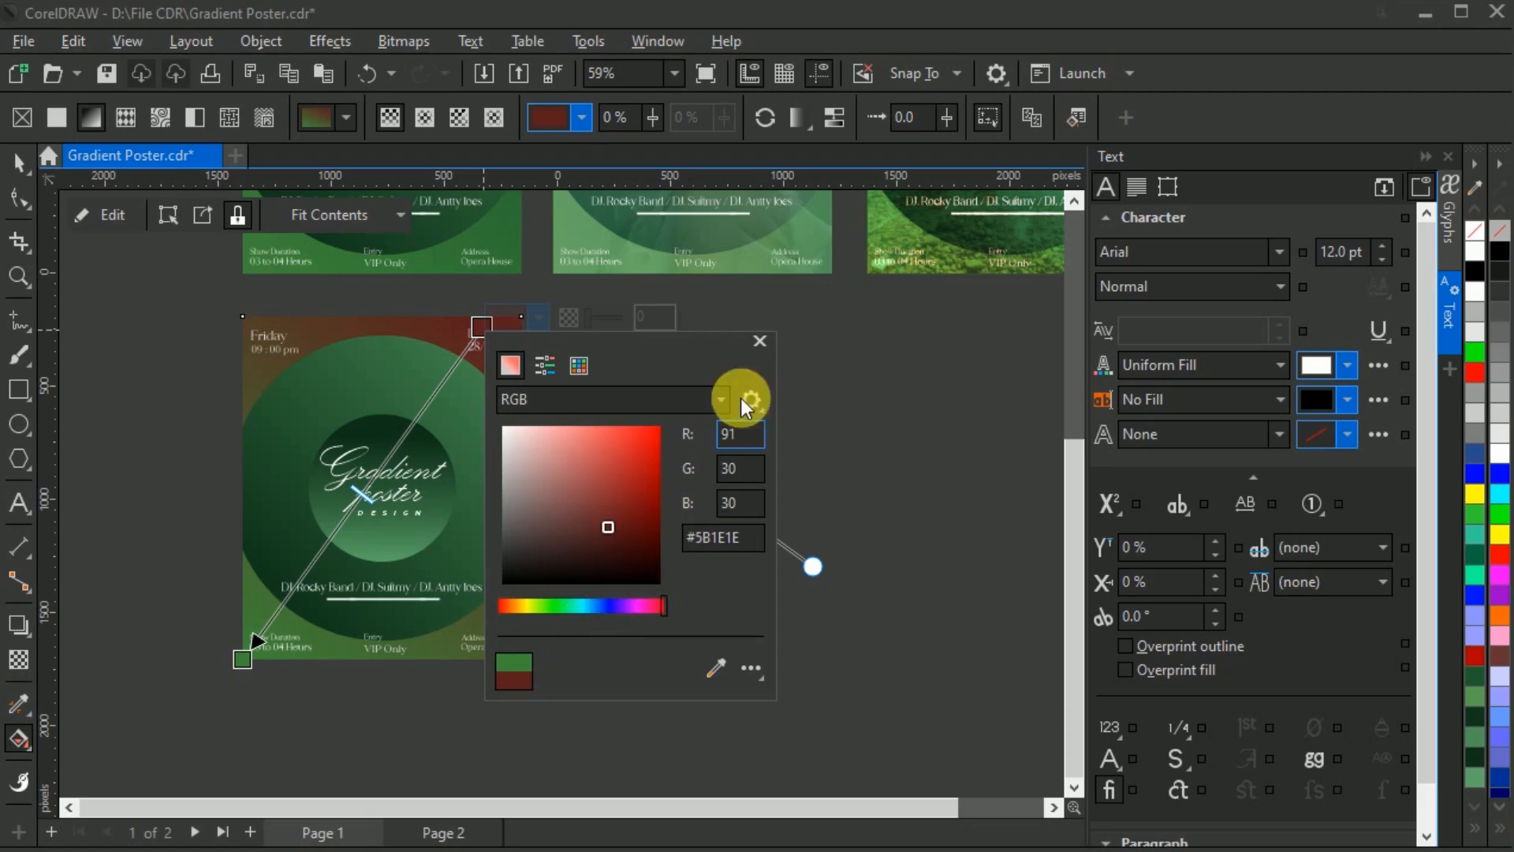
left_click(243, 659)
left_click(267, 648)
left_click_drag(408, 680, 525, 378)
left_click_drag(448, 639, 584, 654)
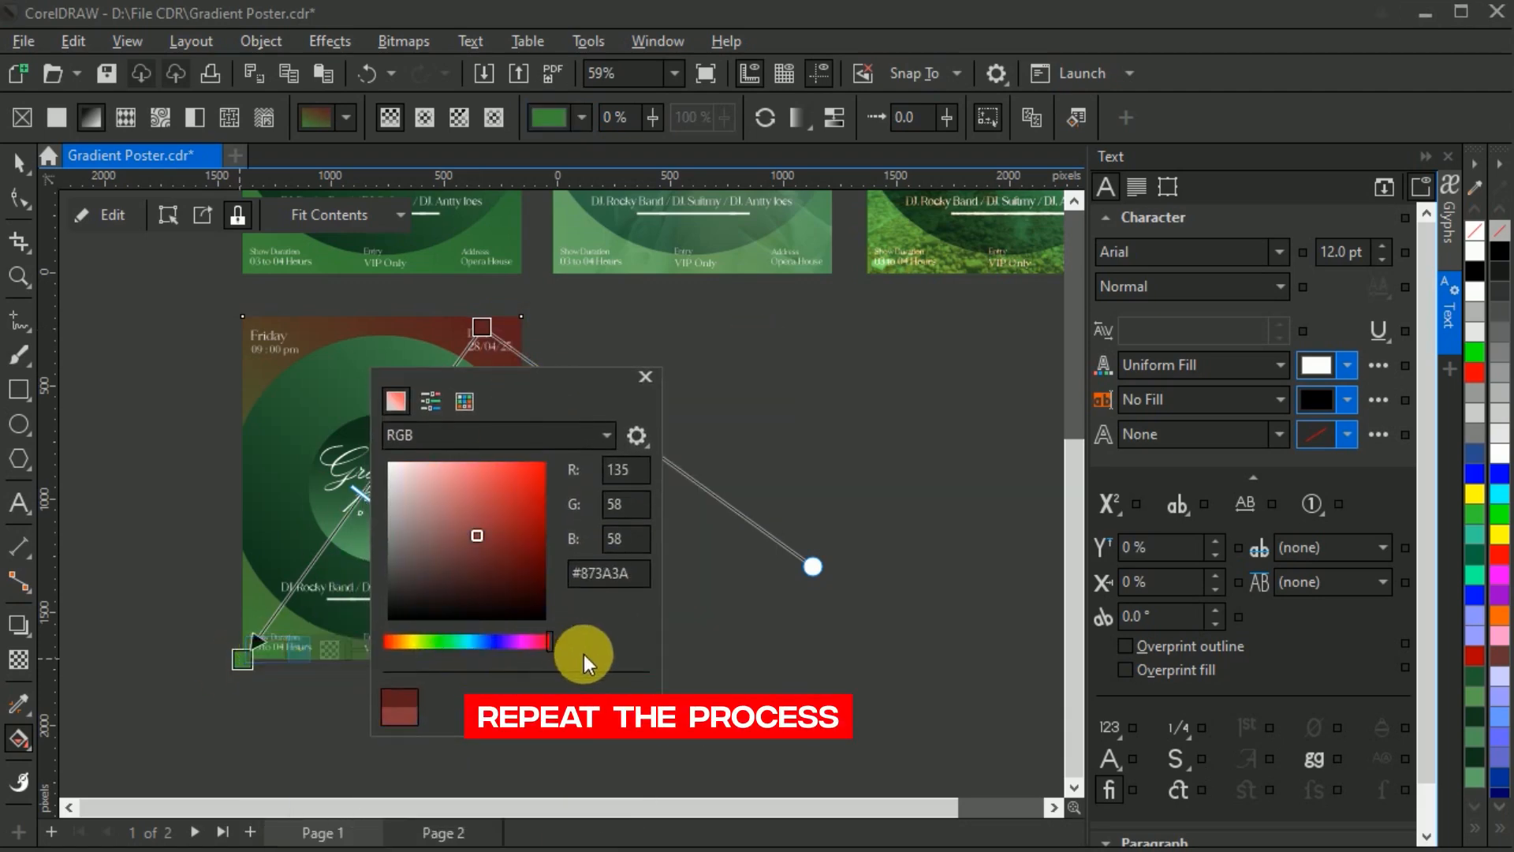
left_click(645, 376)
left_click(19, 162)
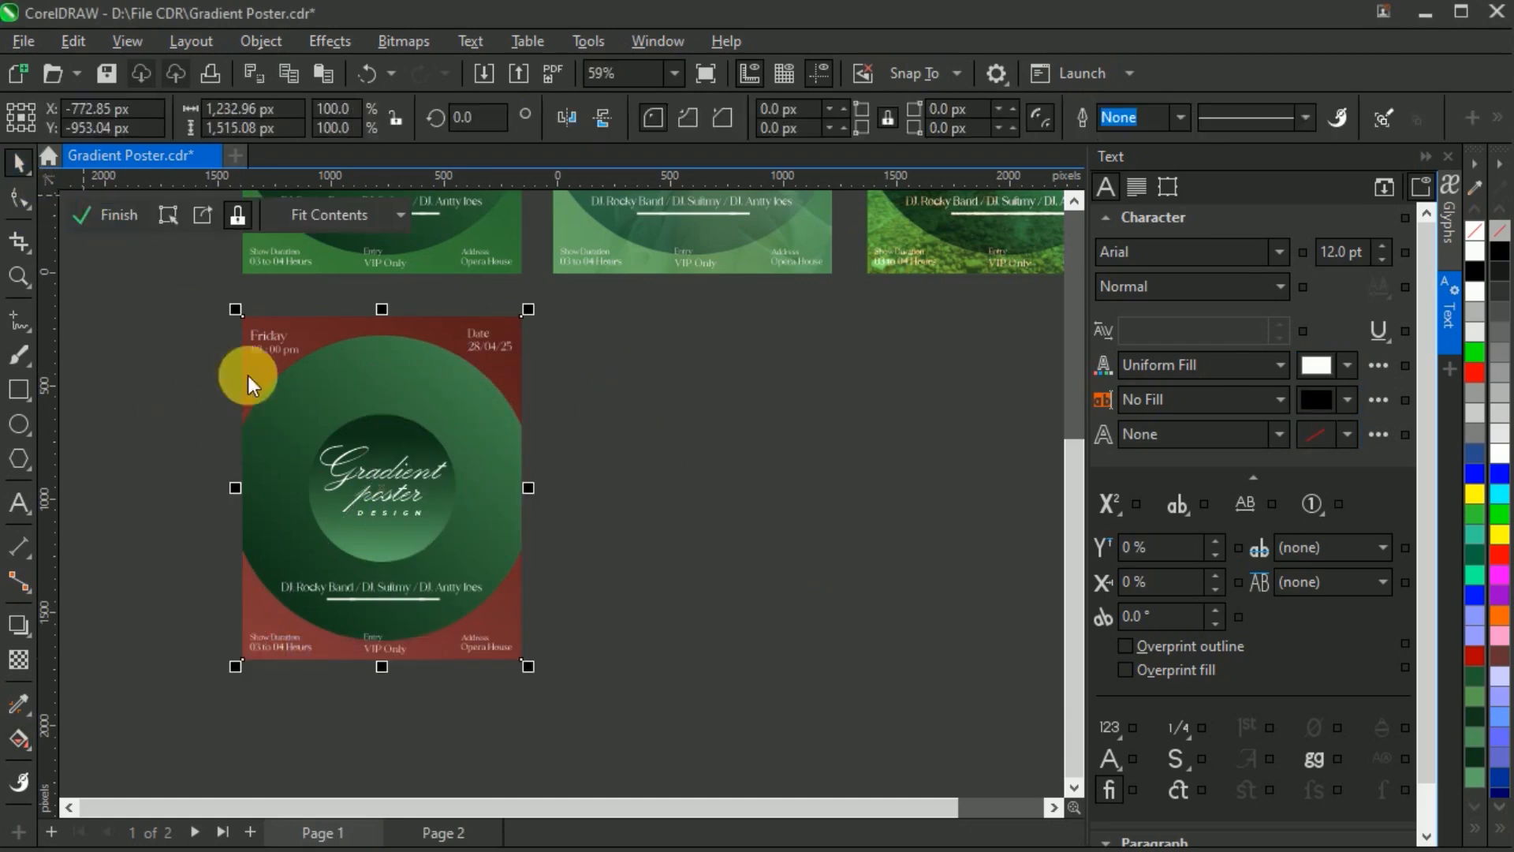
Step: Change the dark end of the large circle's gradient inside the lower poster's PowerClip from green to dark red
double_click(248, 378)
left_click(253, 541)
left_click(19, 739)
left_click(283, 590)
left_click(281, 618)
left_click_drag(382, 638, 495, 439)
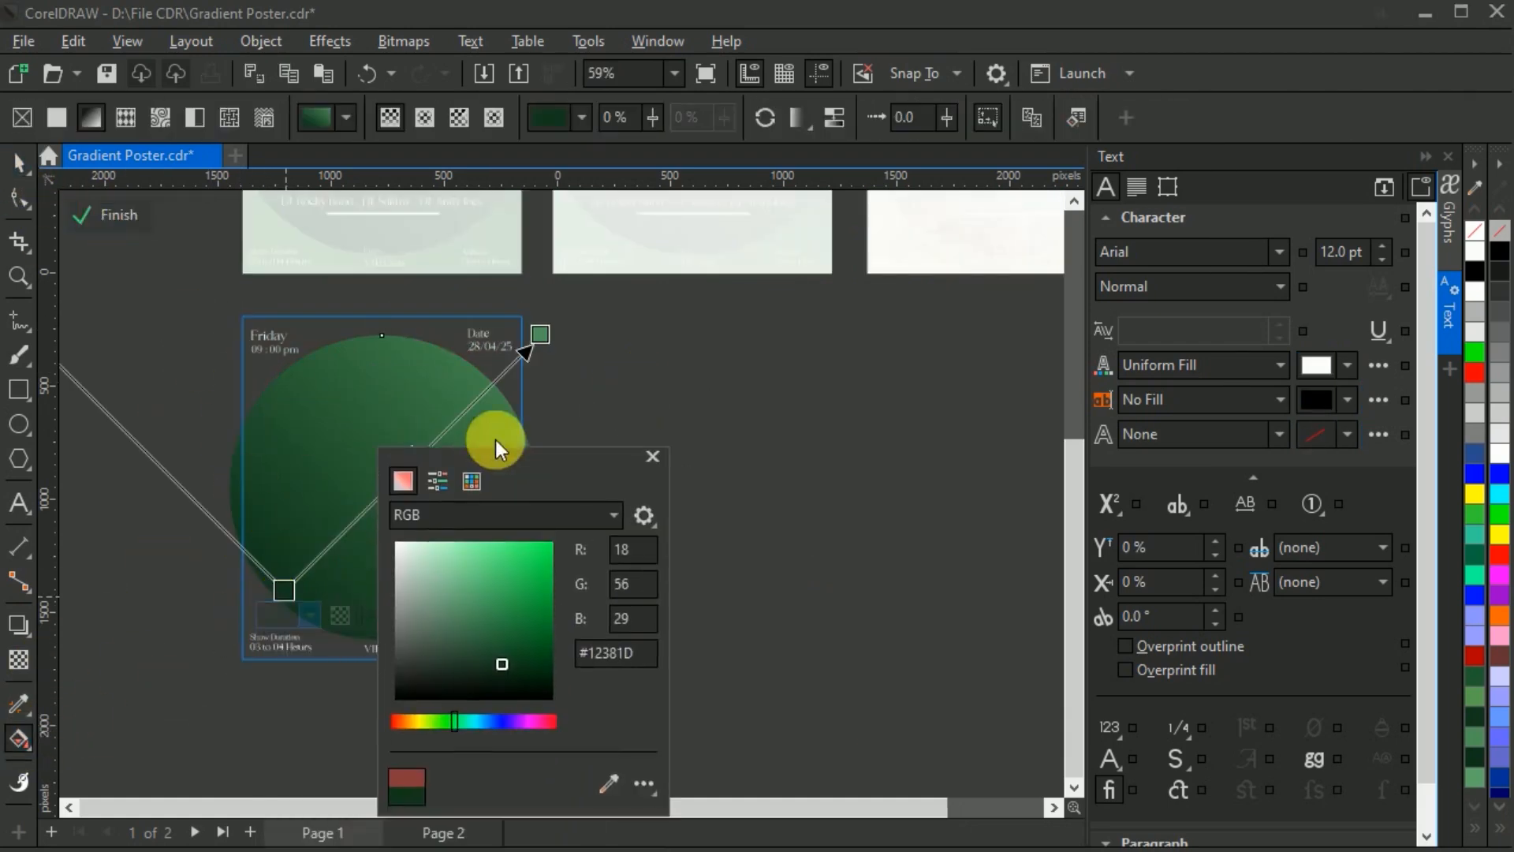
left_click_drag(454, 721, 548, 721)
left_click(652, 445)
Step: Change the light end of the large circle's gradient to a matching red and finish editing the PowerClip
left_click(540, 334)
left_click(539, 359)
left_click_drag(676, 648, 691, 648)
left_click(791, 385)
left_click(116, 215)
Step: Change the upper end of the small central circle's gradient from dark green to dark red
left_click(19, 162)
left_click(355, 536)
left_click(19, 739)
left_click(382, 436)
left_click(416, 422)
left_click_drag(552, 708, 581, 708)
left_click(663, 443)
Step: Set the lower end of the small circle's gradient to light red #A65B5B and deselect the circle
left_click(381, 562)
left_click(414, 546)
left_click_drag(550, 832, 575, 833)
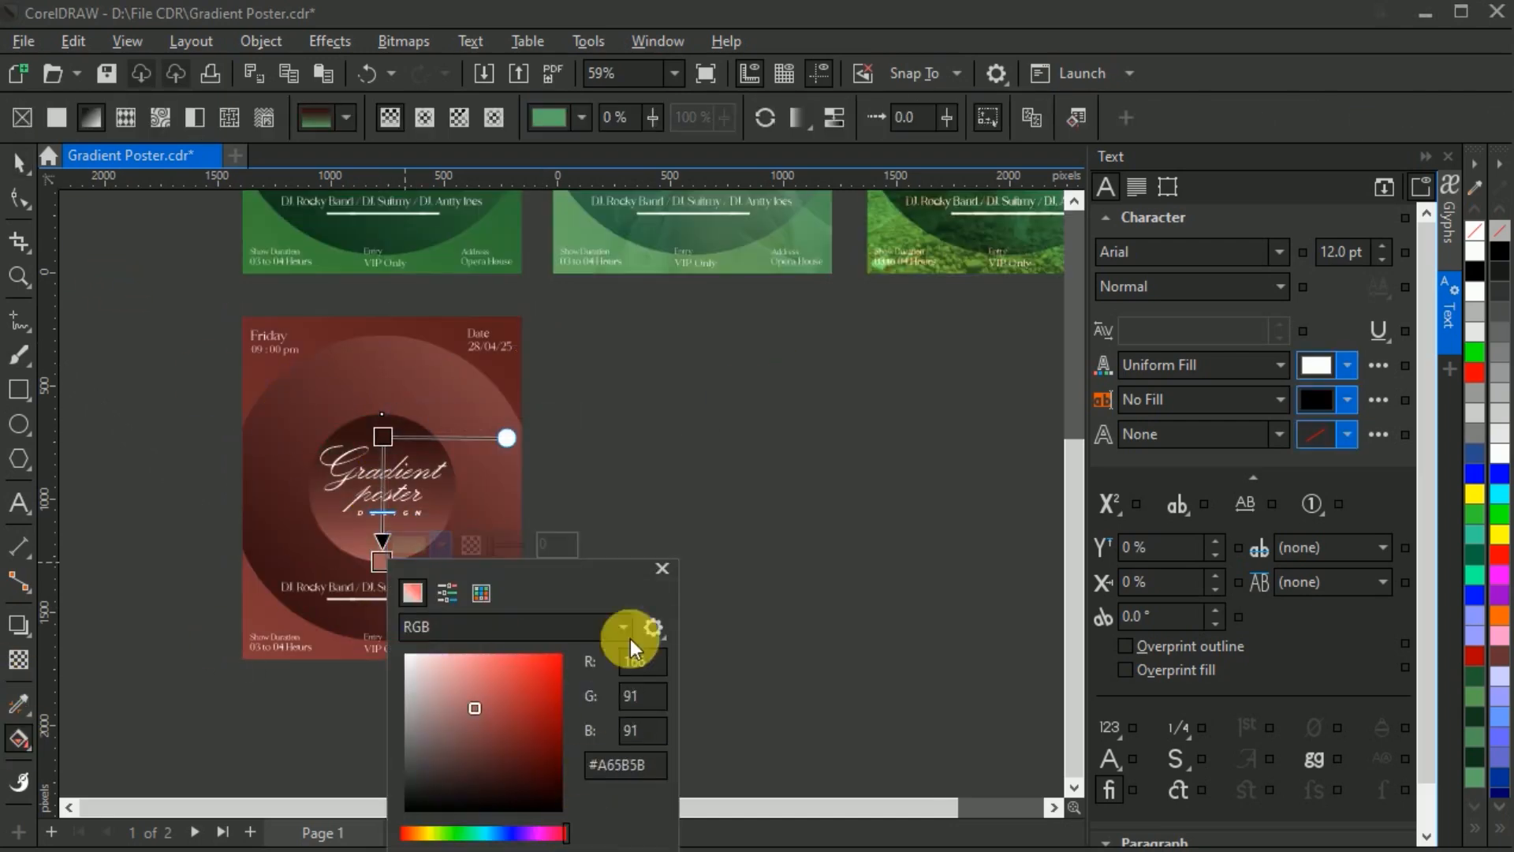
left_click(662, 568)
left_click(19, 163)
left_click(76, 360)
Step: Place two copies of the complete red poster in a row to the right of the original
scroll(309, 461, "down", 1)
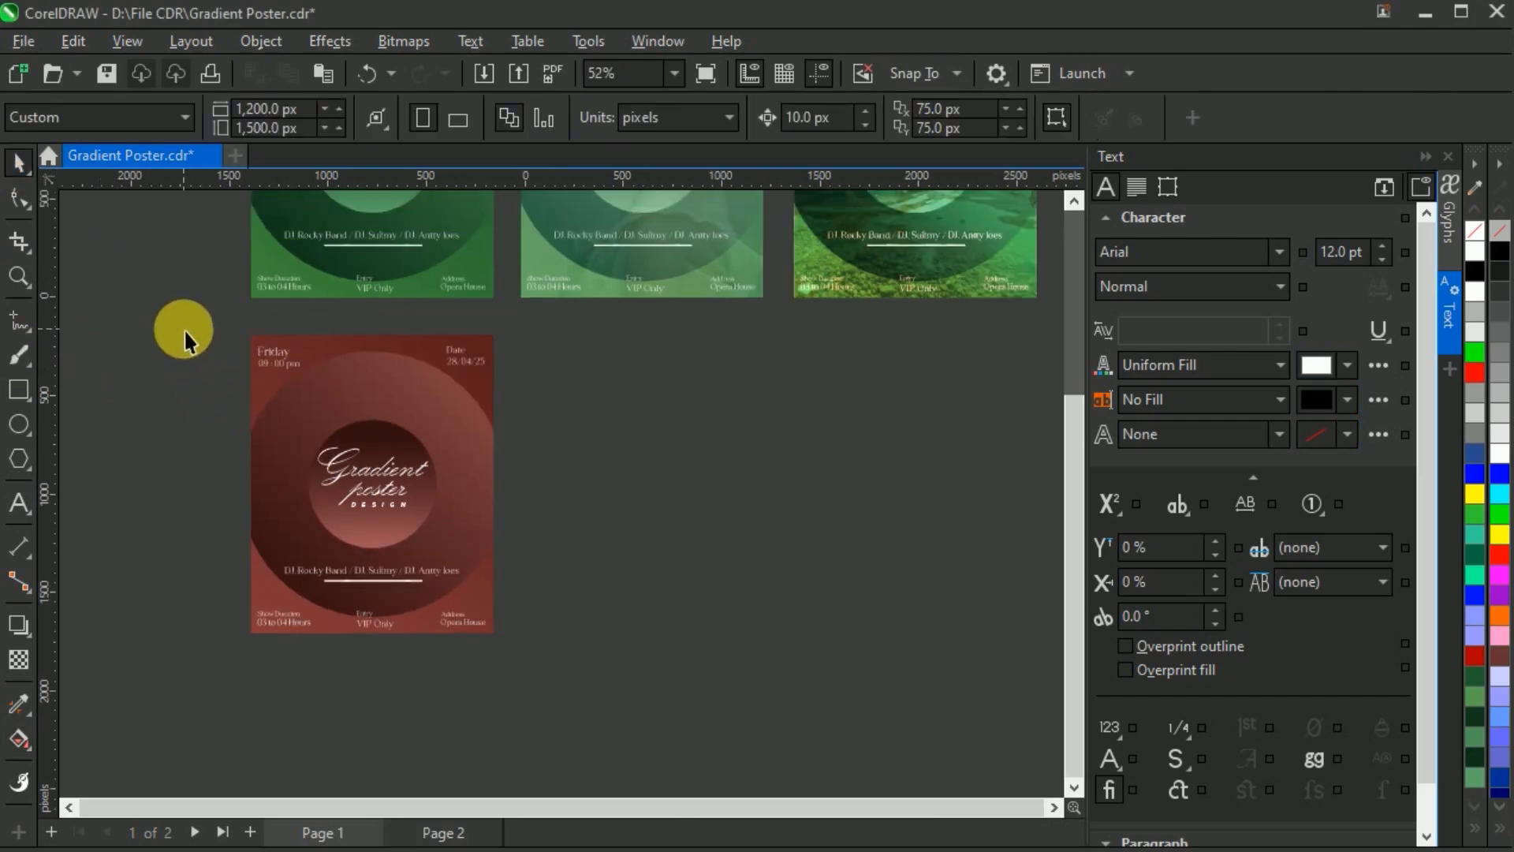
left_click_drag(576, 698, 578, 702)
left_click_drag(389, 533, 906, 515)
left_click(17, 161)
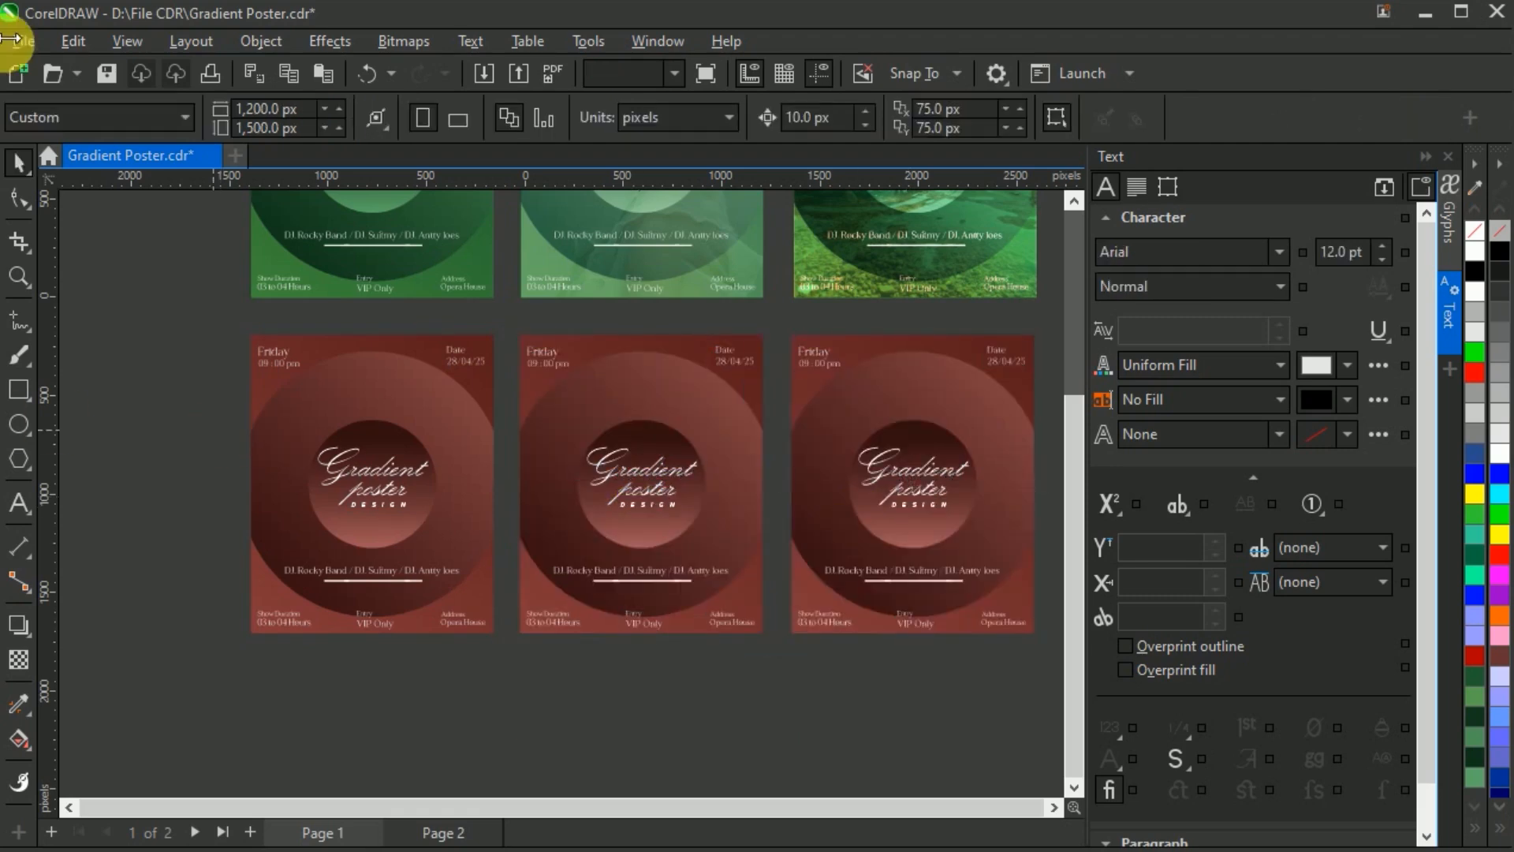
Step: Import the photo woman-1466628_1920 and place it on the middle red poster at about 862 × 1,298 px
scroll(293, 685, "down", 1)
scroll(415, 618, "up", 3)
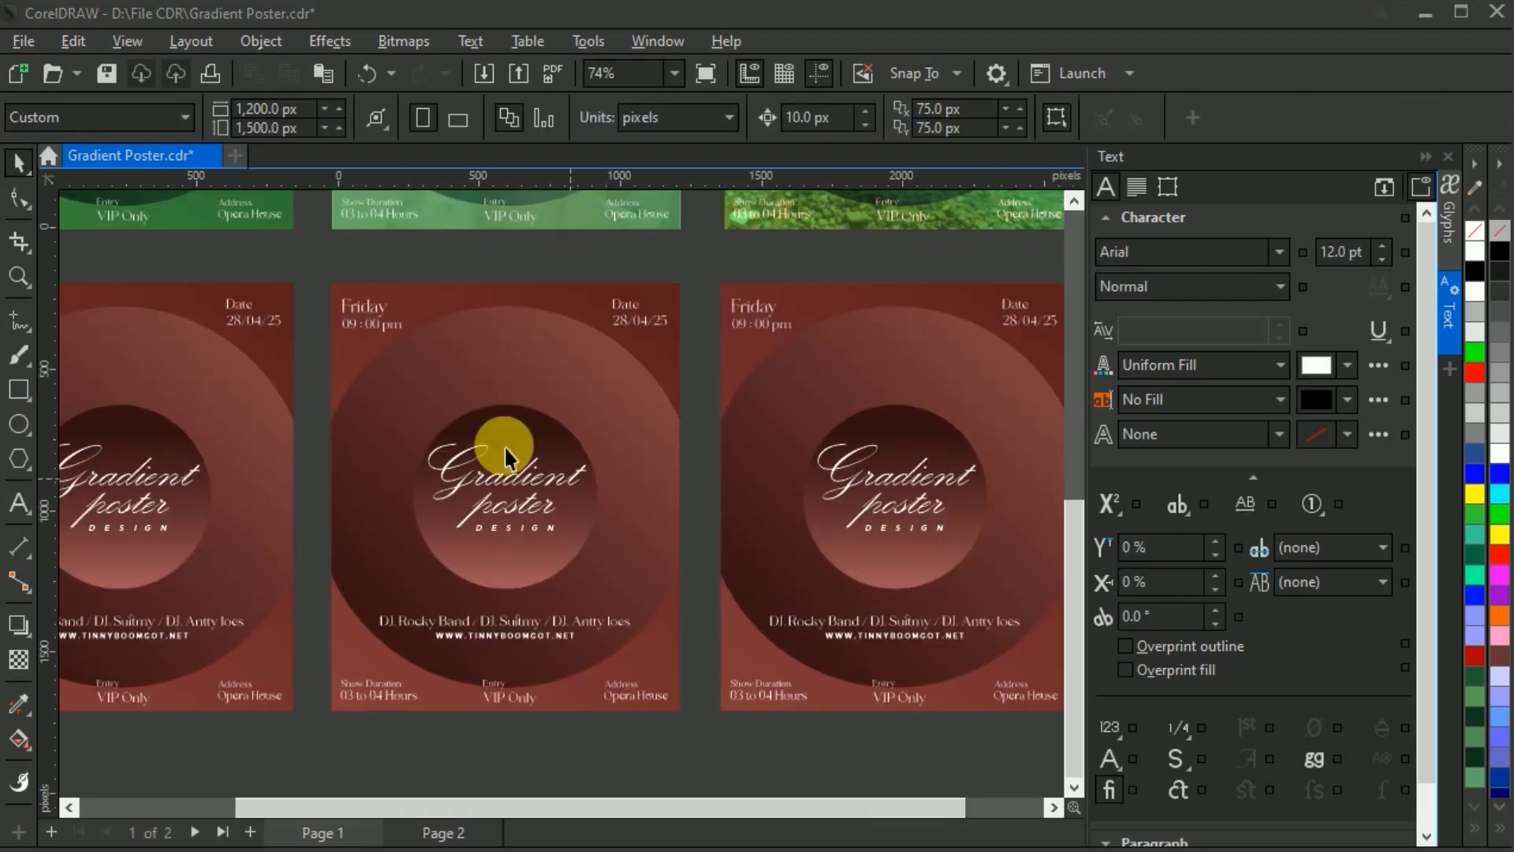
left_click(26, 46)
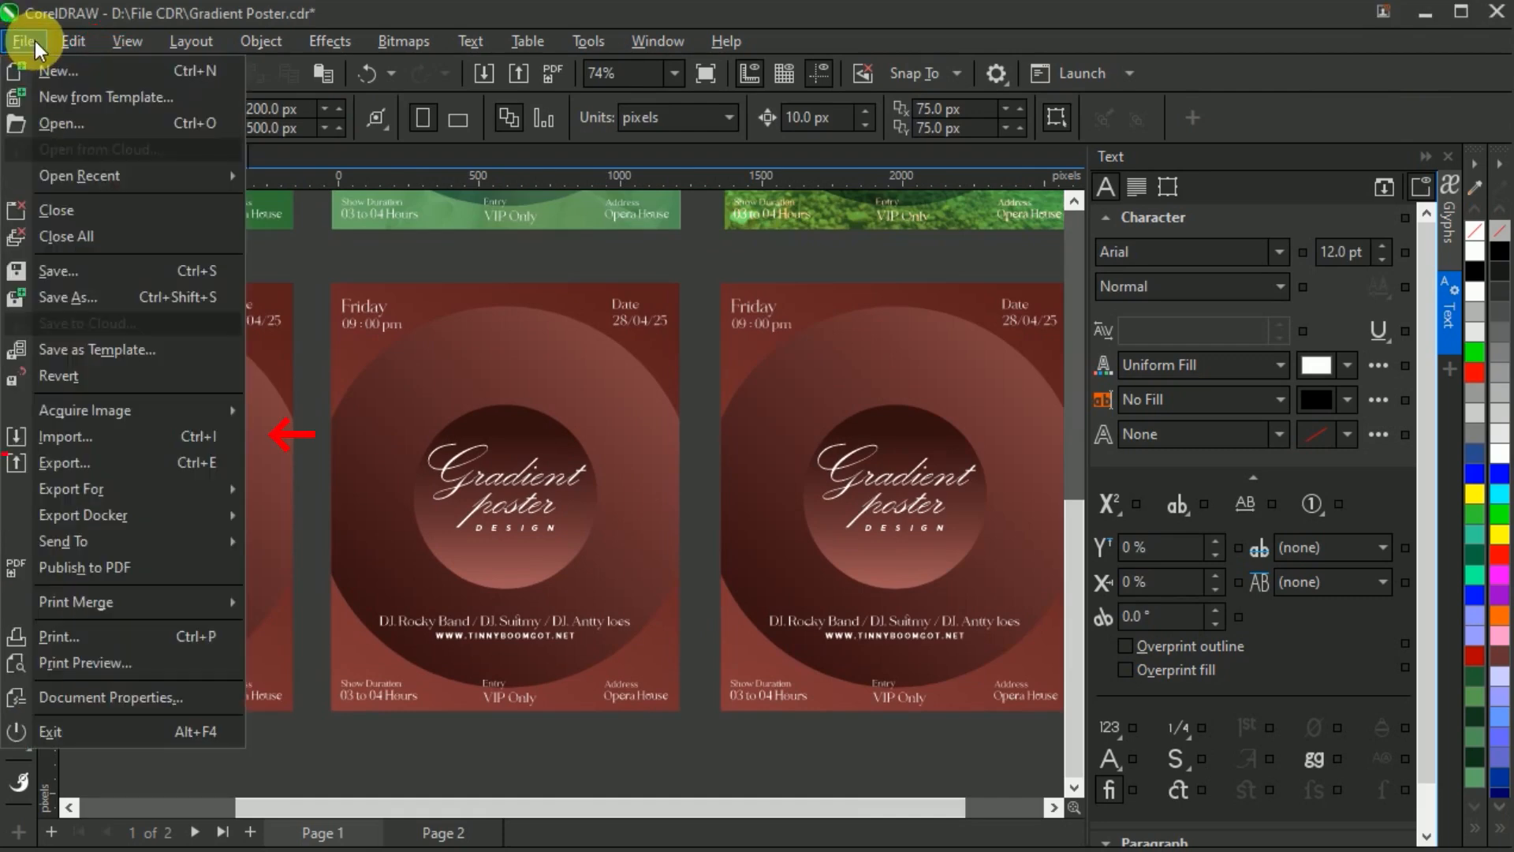
left_click(119, 436)
left_click(392, 529)
left_click(1277, 763)
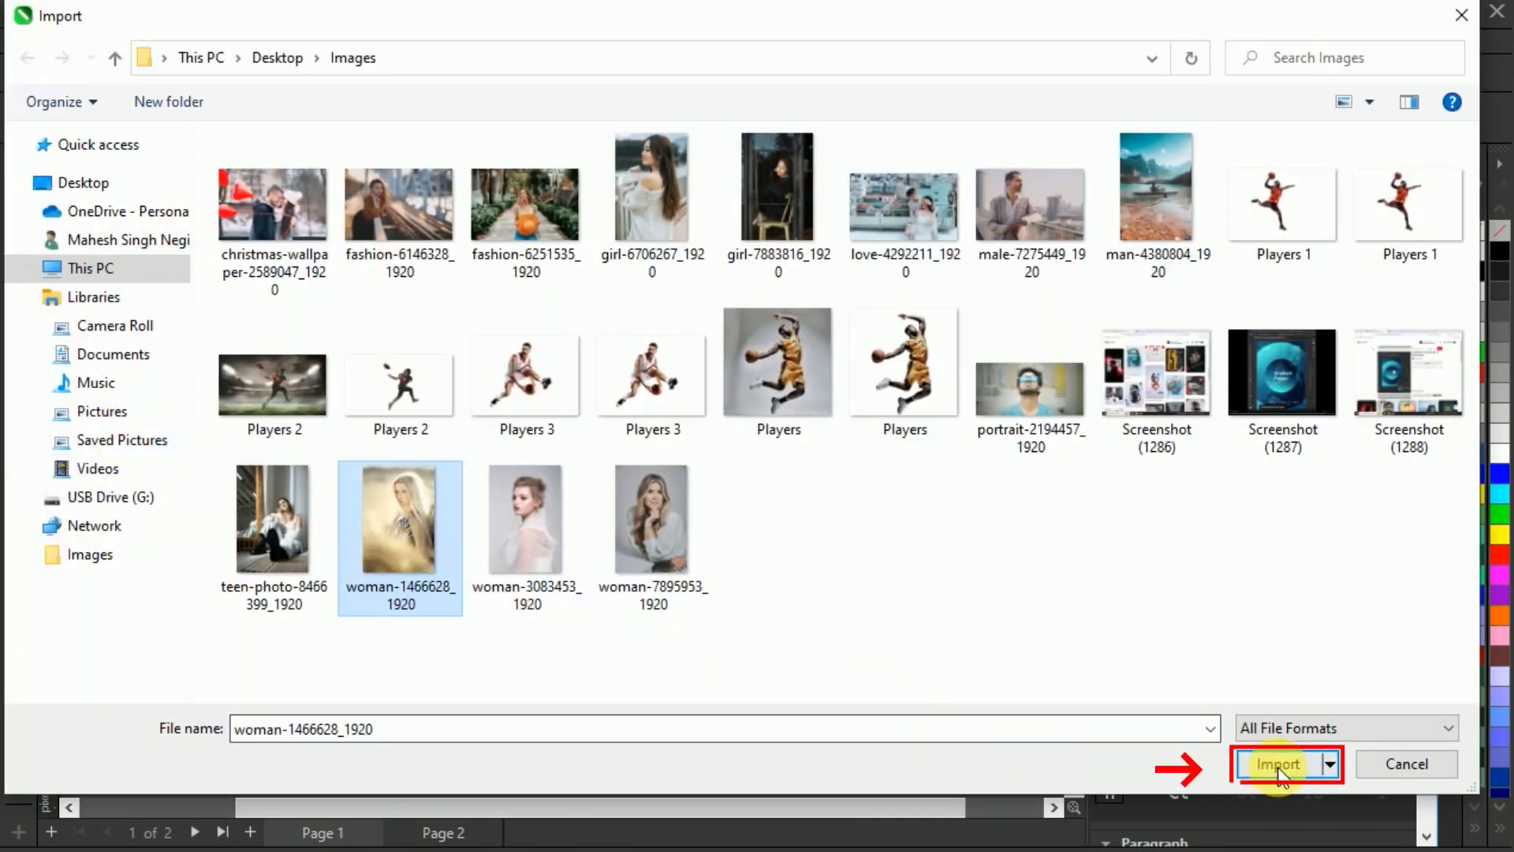
left_click_drag(687, 609, 691, 612)
scroll(523, 456, "down", 2)
left_click_drag(552, 577, 638, 641)
left_click_drag(524, 514, 542, 522)
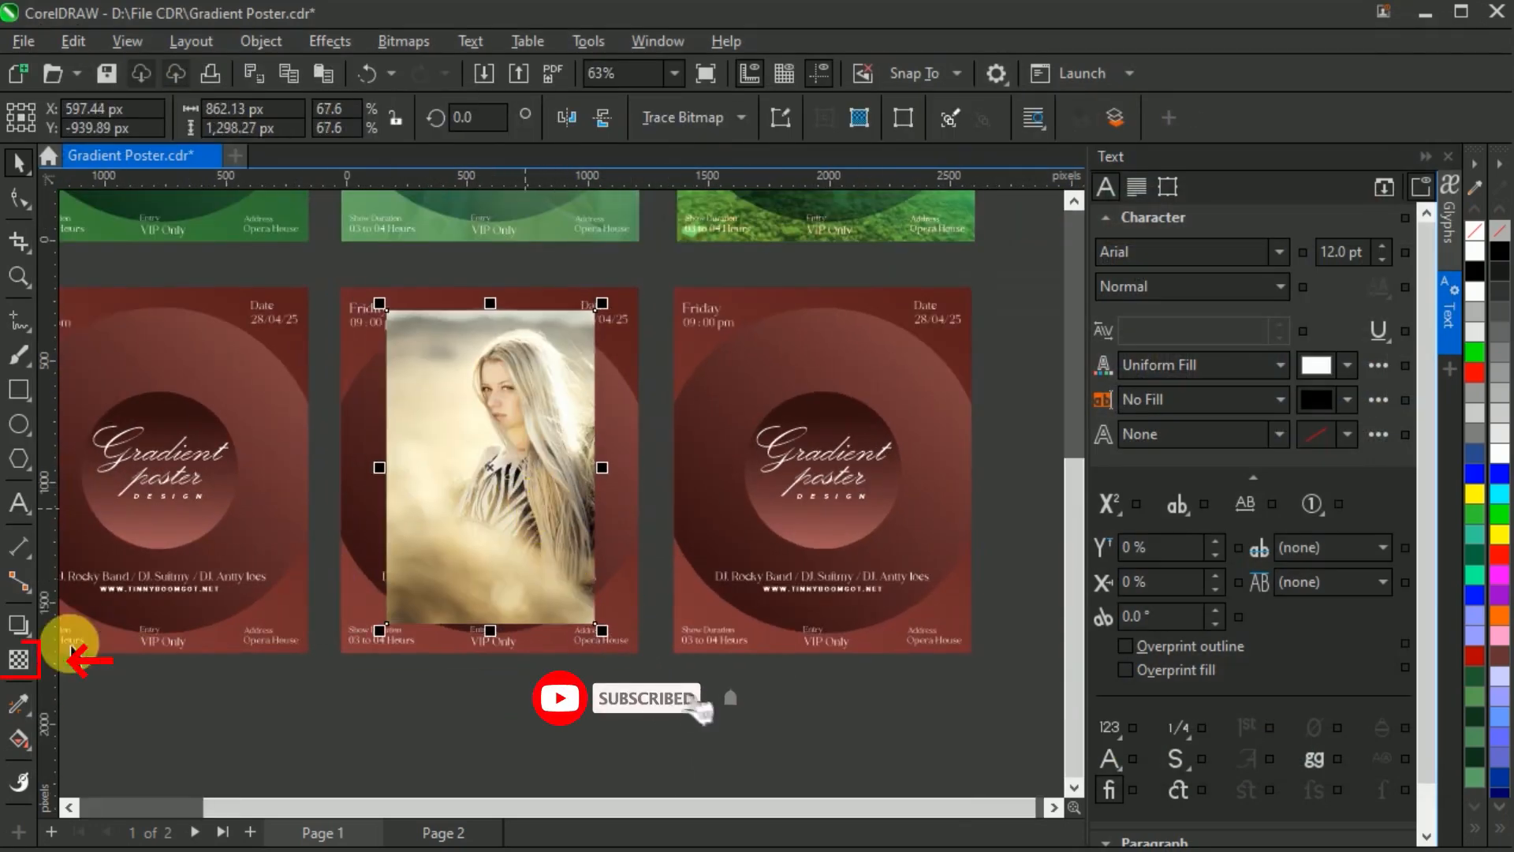
Step: Set the woman photo's transparency merge mode to Soft Light
left_click(27, 667)
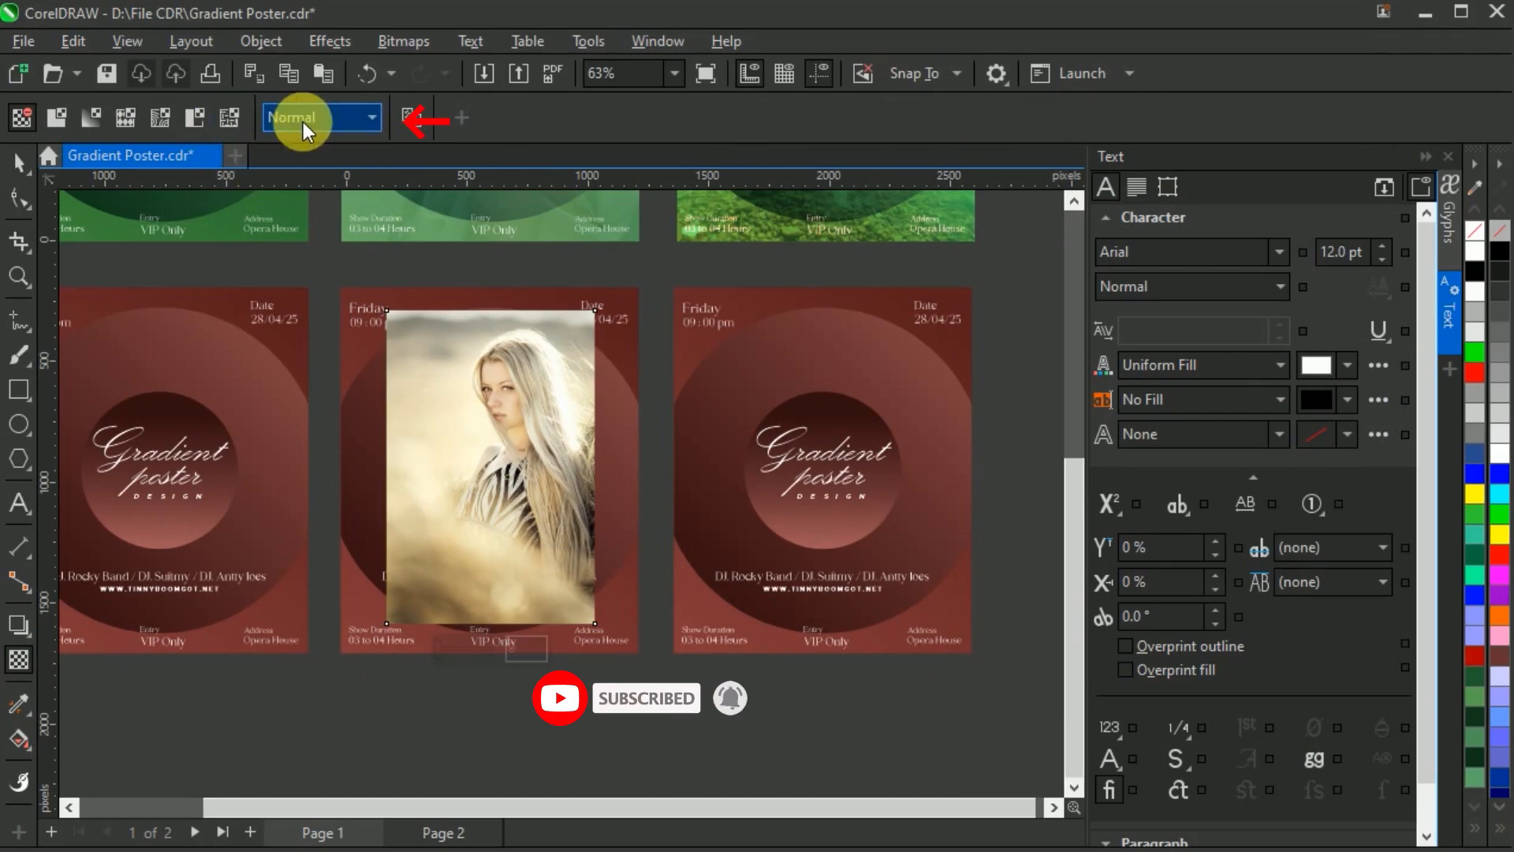
left_click(304, 121)
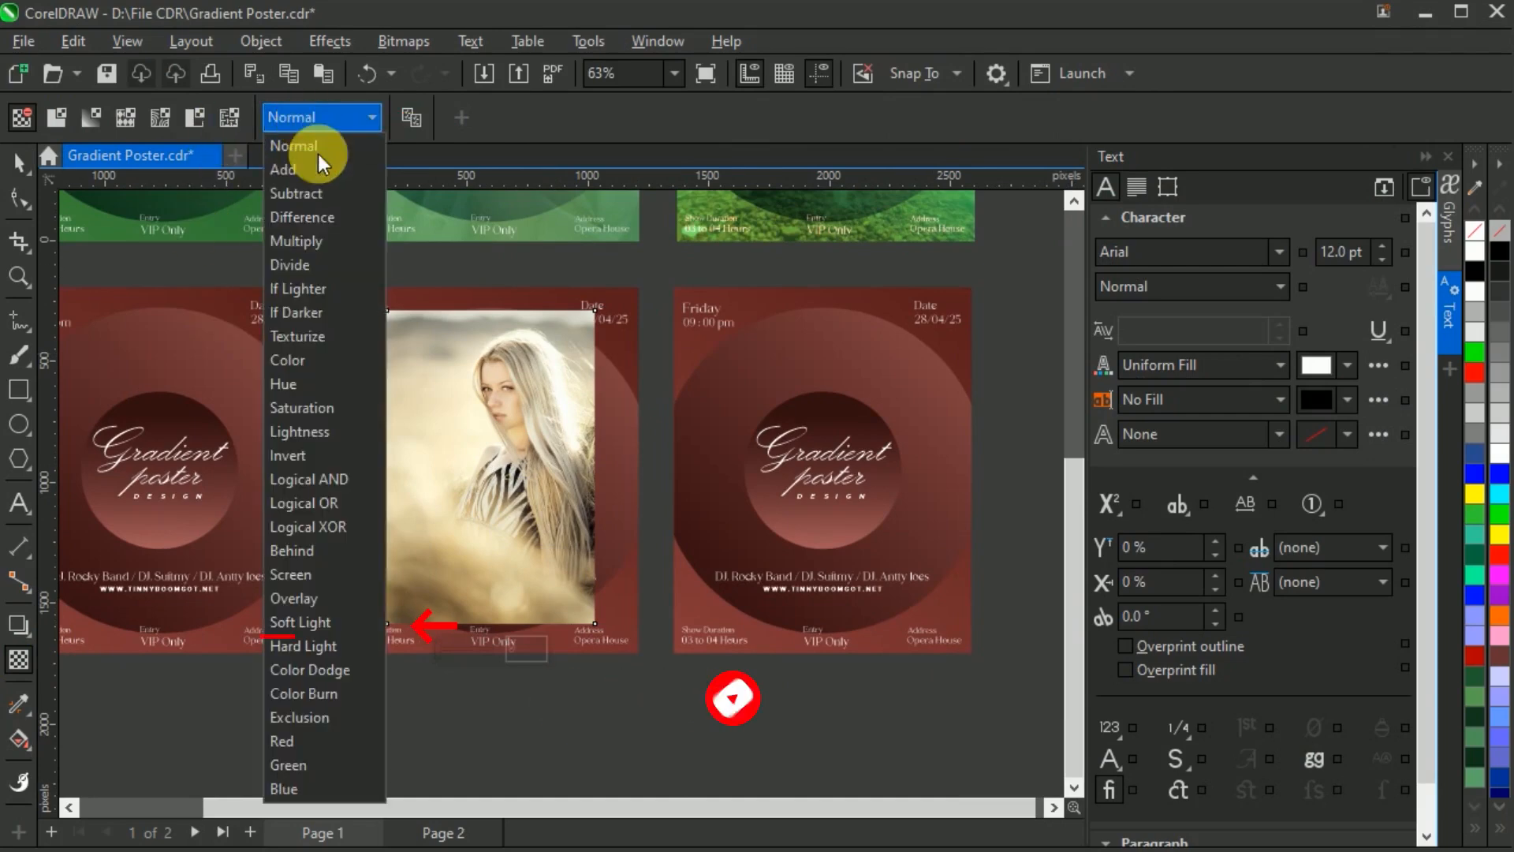
left_click(337, 623)
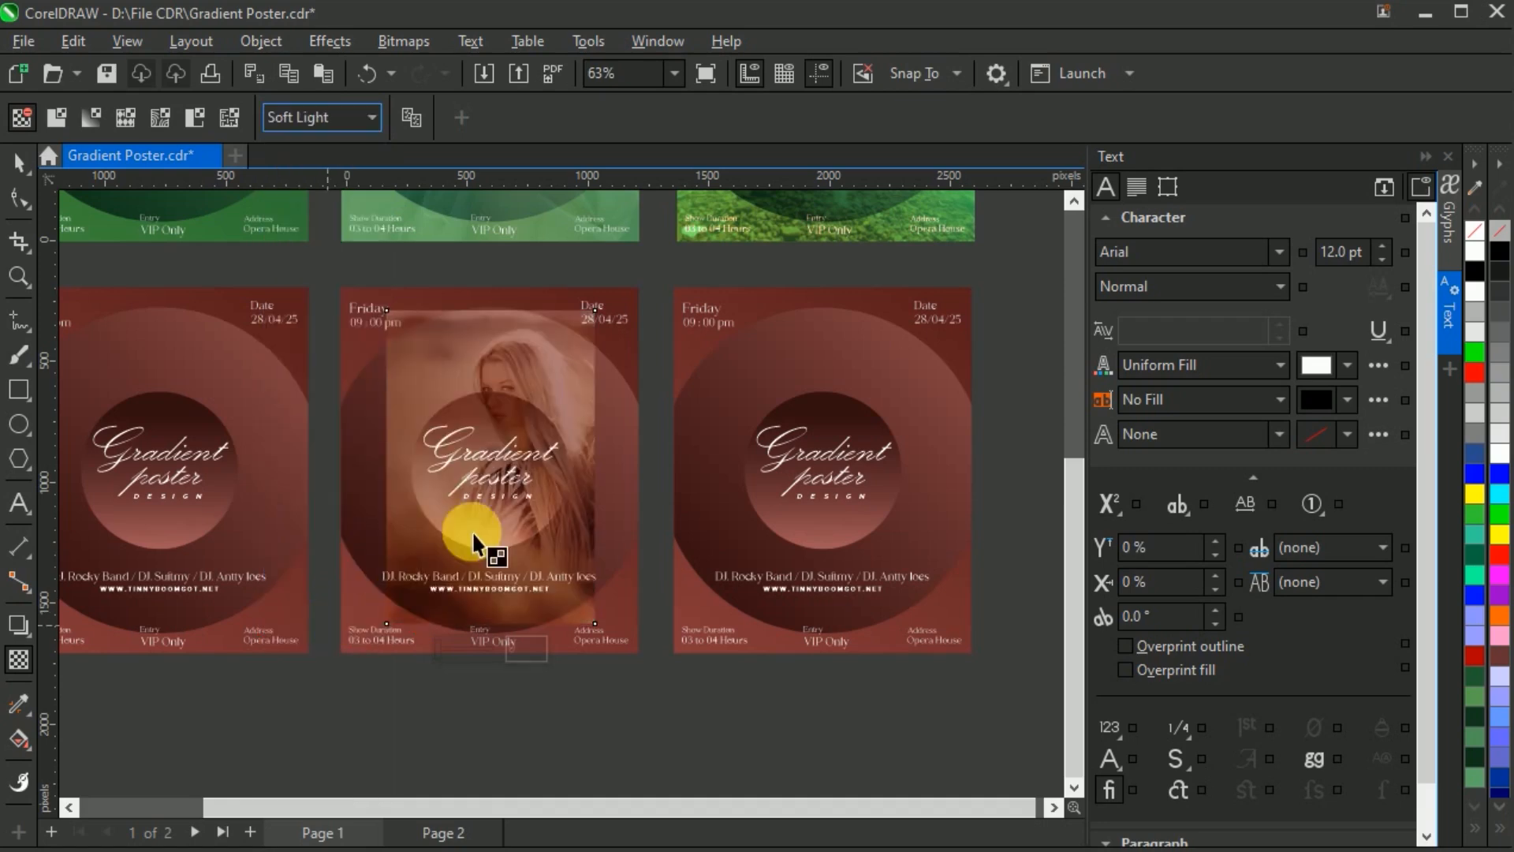
Step: Enlarge the woman photo to about 1,344 × 2,024 px to cover the middle red poster, and nudge it slightly down
left_click(16, 167)
left_click_drag(602, 631, 643, 691)
left_click_drag(591, 671, 596, 685)
left_click_drag(645, 706, 669, 746)
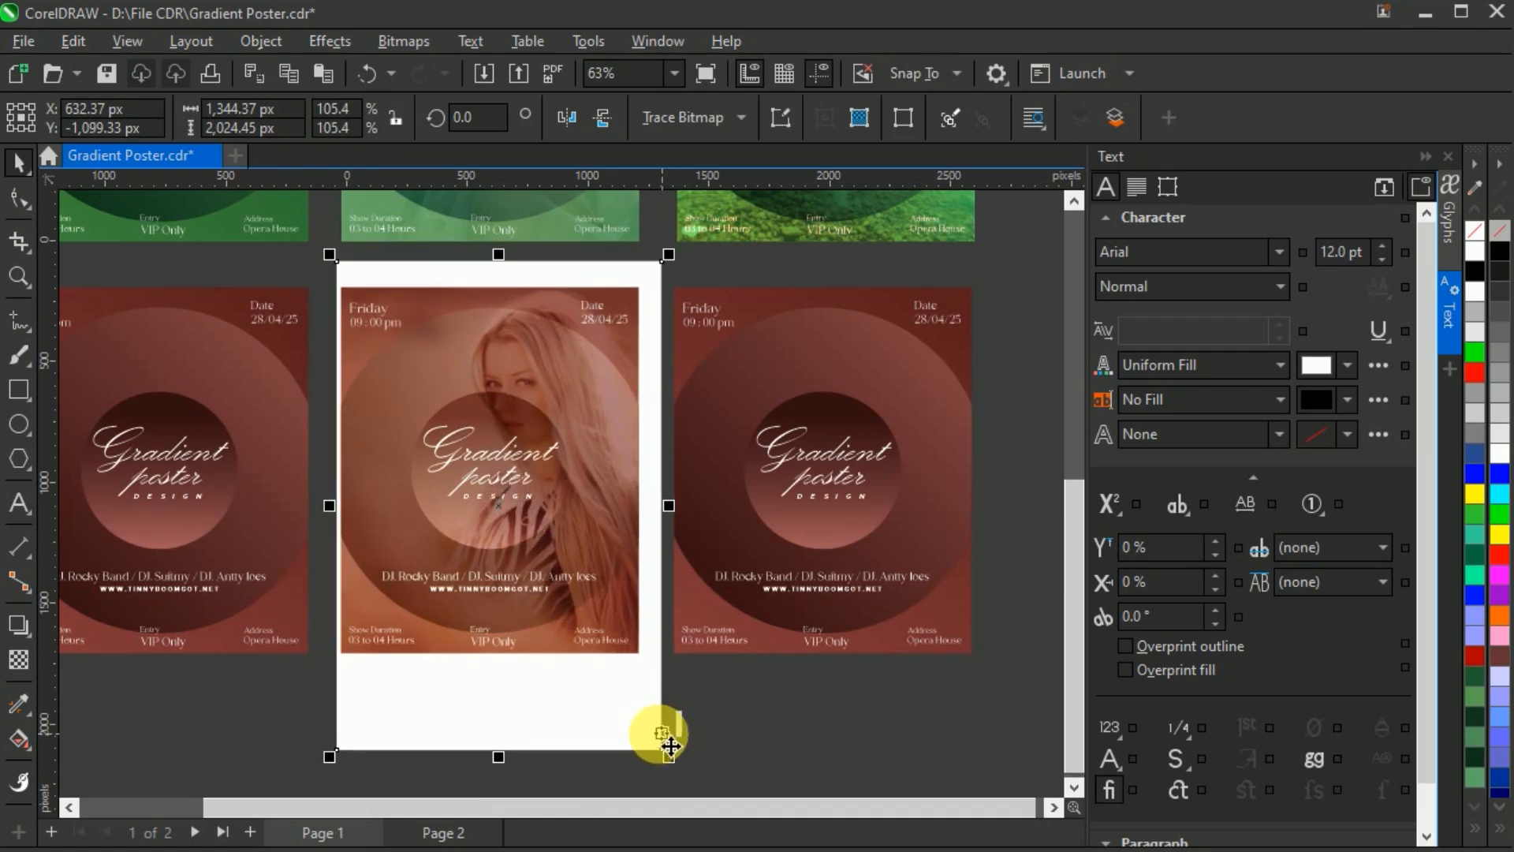
key("Down")
key("Down")
key("Down")
key("Down")
Step: Crop the woman photo to the middle red poster's edges by moving its nodes with the Shape tool, and deselect it
left_click(19, 205)
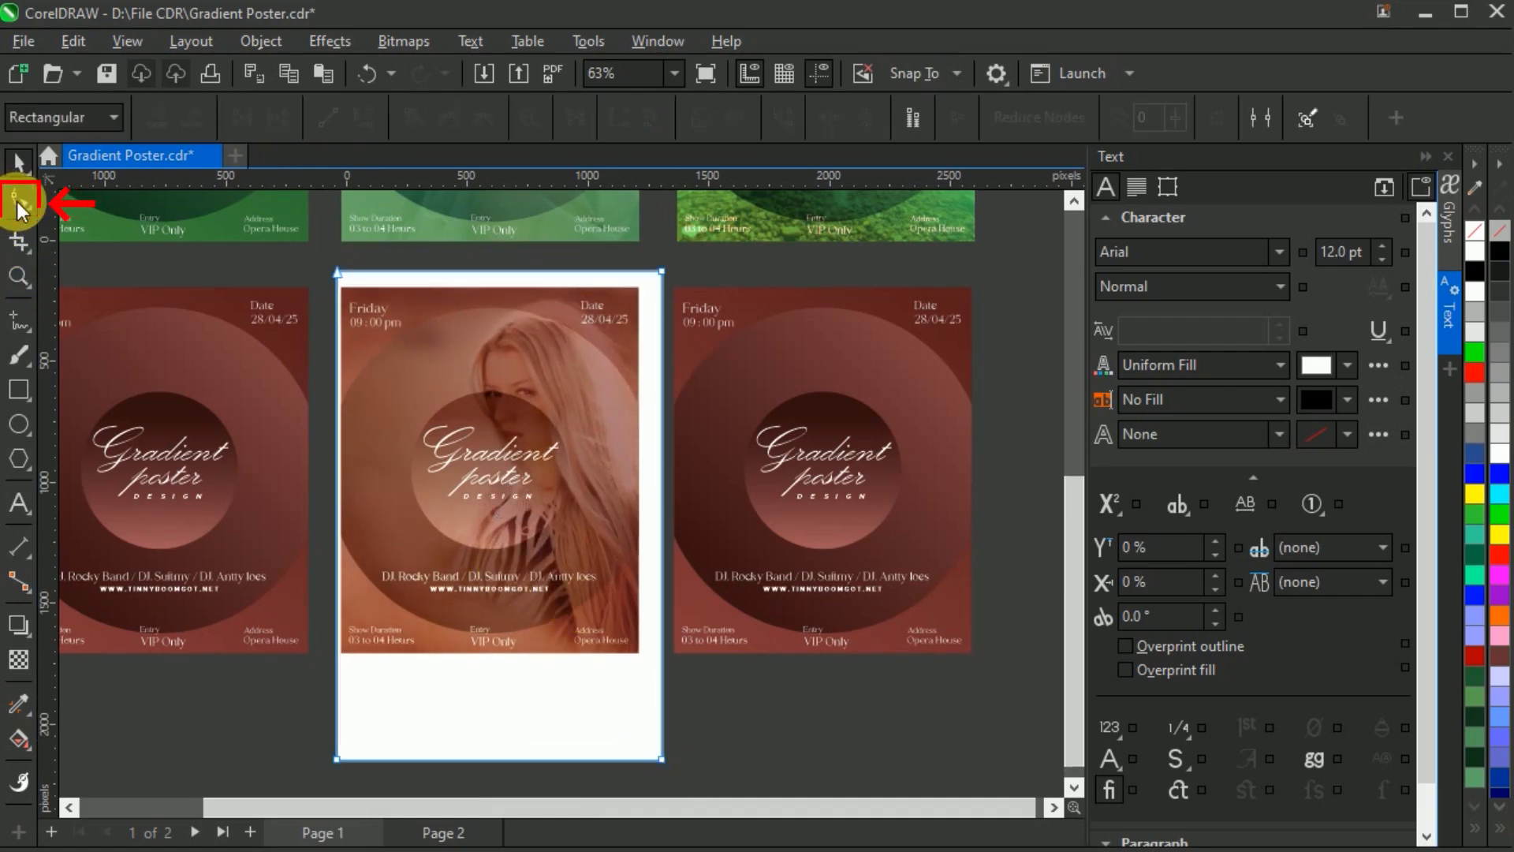
left_click_drag(663, 289, 662, 288)
left_click_drag(292, 718, 706, 789)
left_click_drag(662, 735, 661, 630)
scroll(585, 491, "up", 2)
scroll(665, 363, "down", 1)
left_click_drag(672, 198, 658, 632)
left_click_drag(284, 198, 318, 640)
scroll(312, 631, "up", 4)
scroll(319, 675, "down", 2)
left_click(19, 163)
left_click(433, 722)
Step: Import the photo christmas-wallpaper-2589047_1920 and place it over the third red poster at about 1,618 × 1,079 px
scroll(433, 722, "down", 2)
scroll(483, 541, "up", 1)
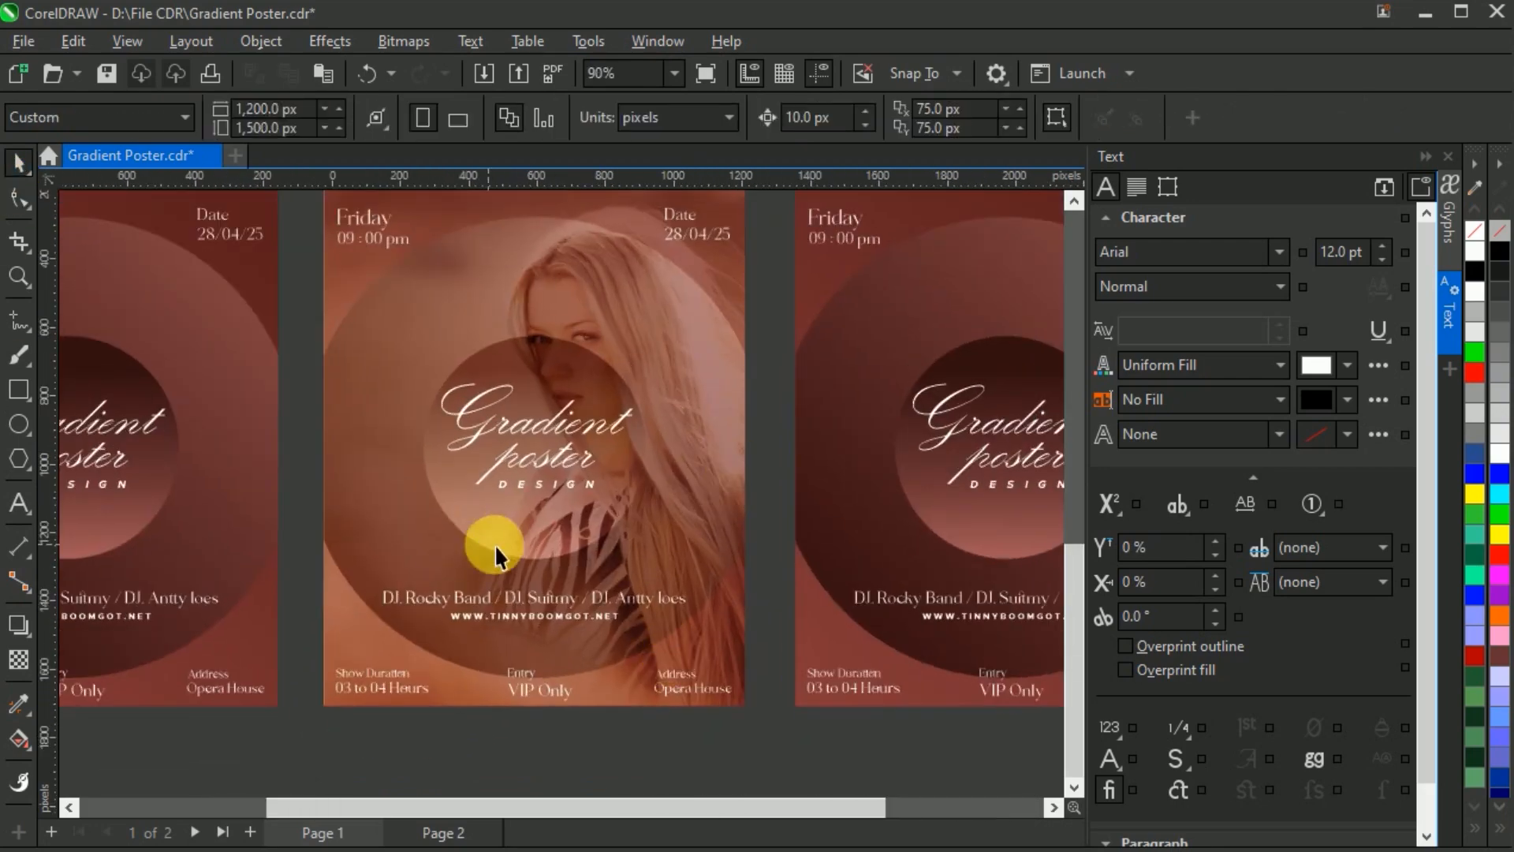
scroll(483, 598, "down", 3)
scroll(911, 531, "up", 2)
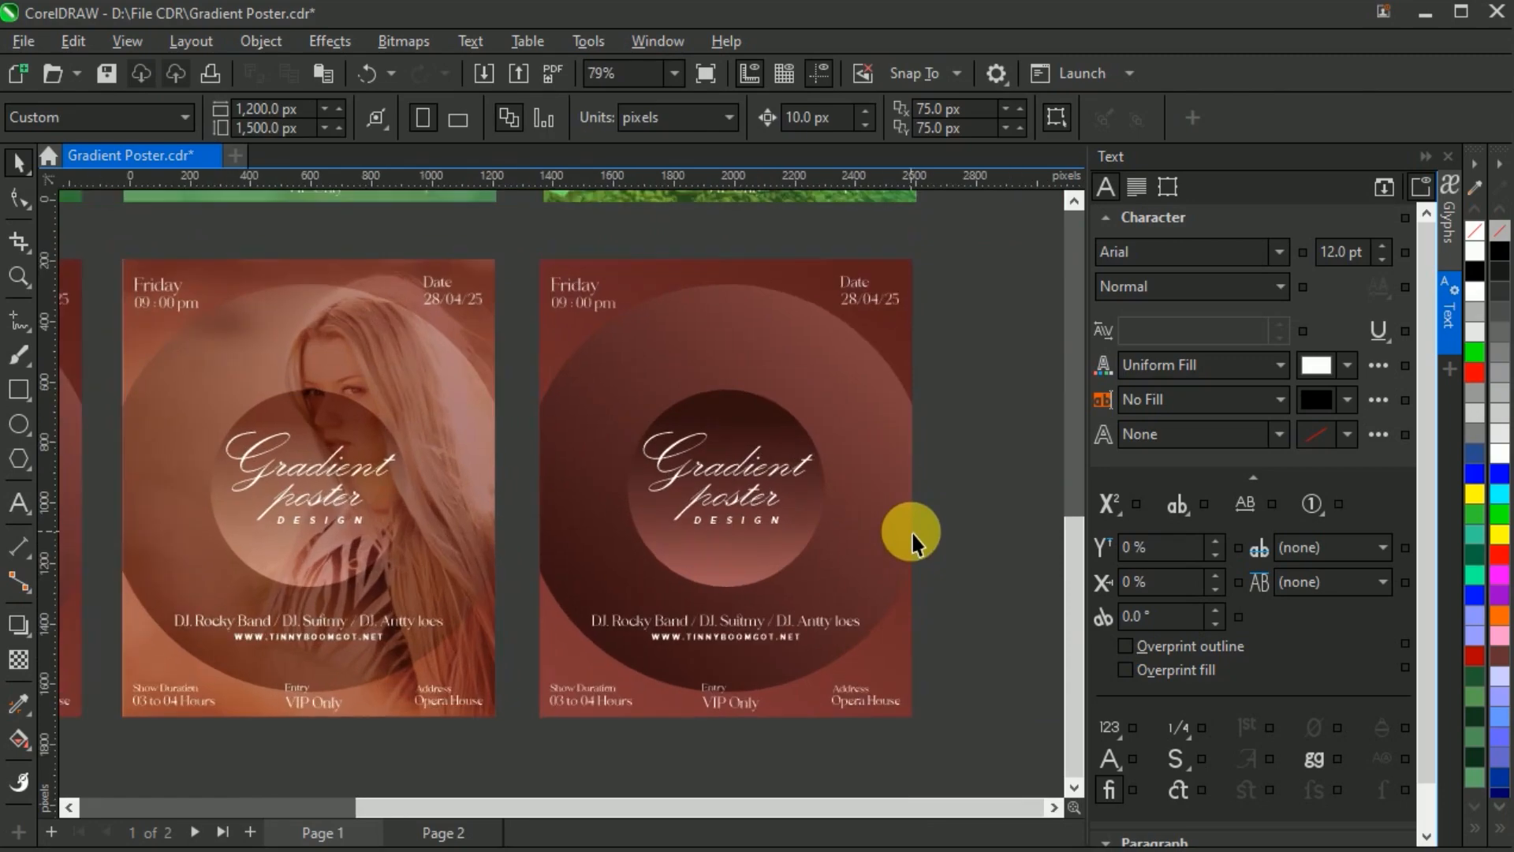
left_click(36, 47)
left_click(108, 439)
left_click(272, 205)
left_click(1246, 763)
left_click(619, 377)
left_click_drag(812, 492, 786, 496)
left_click_drag(882, 575, 987, 644)
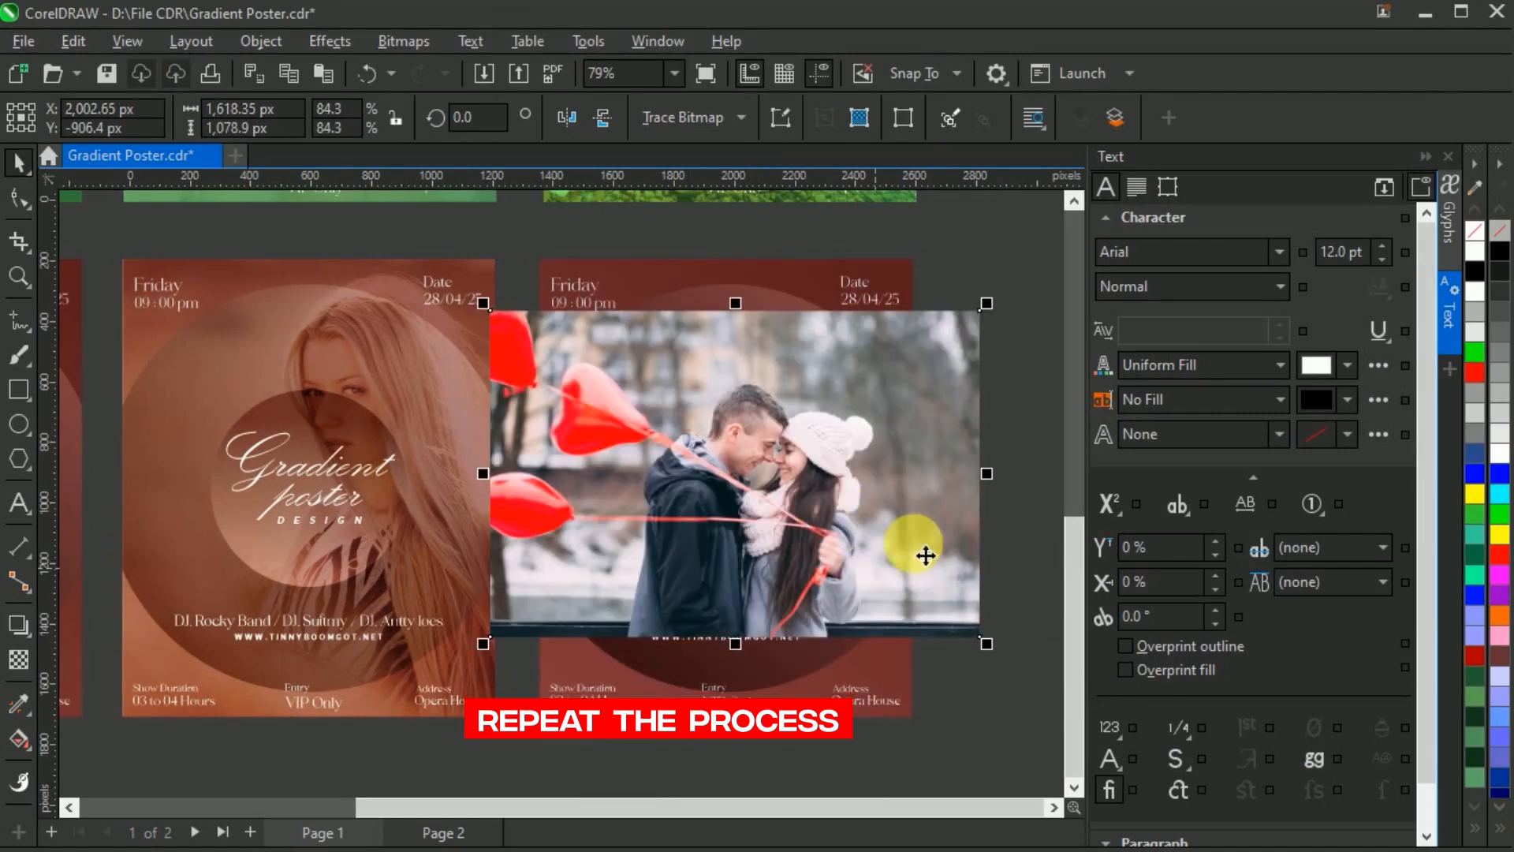
Step: Blend the couple photo into the third red poster with the Soft Light merge mode
left_click(19, 659)
left_click(347, 117)
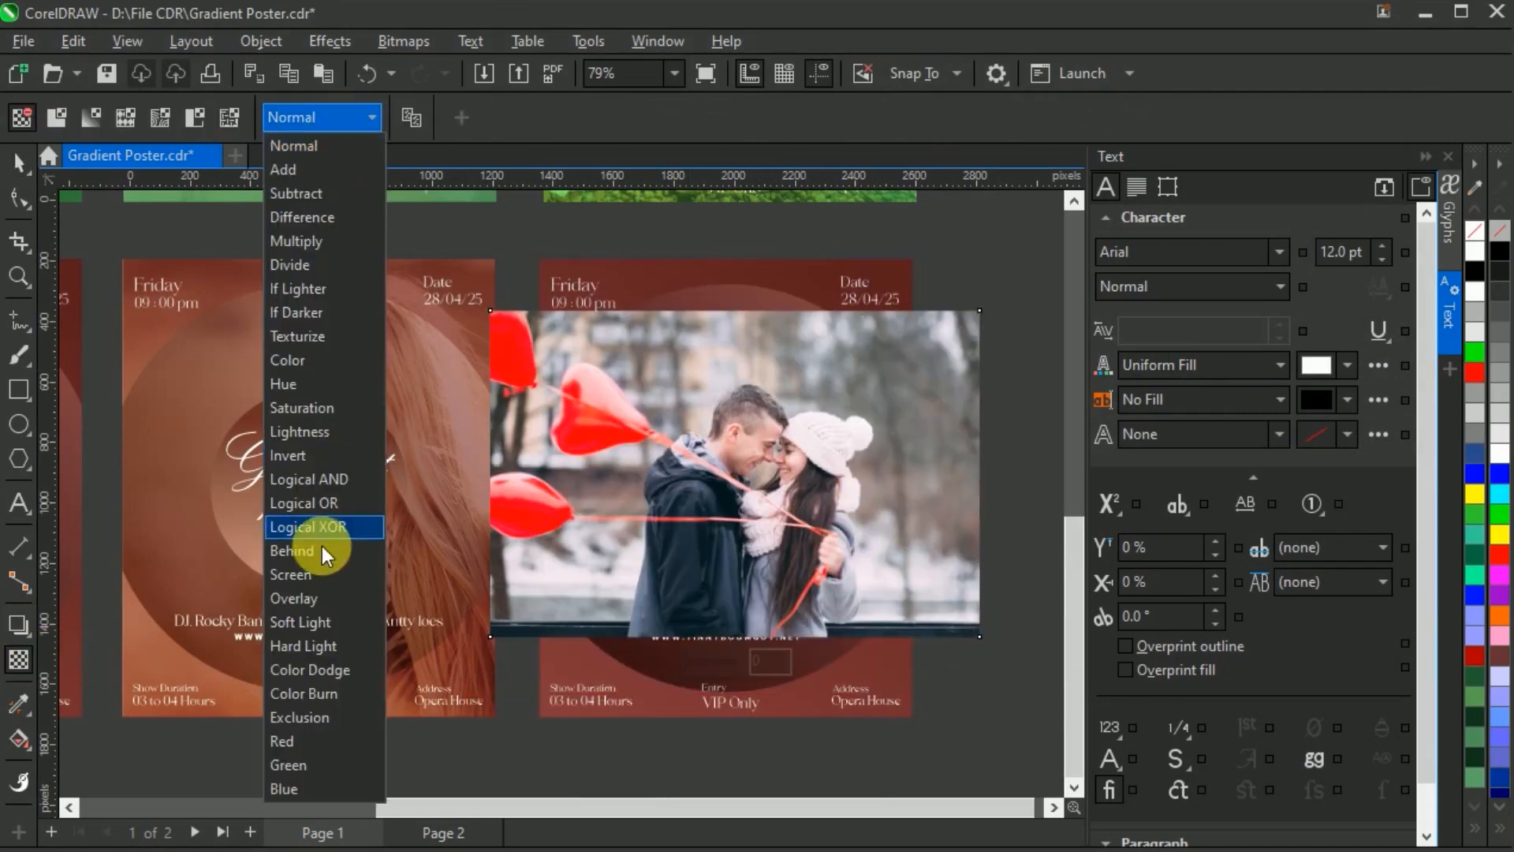
left_click(316, 612)
Step: Enlarge the couple photo to about 2,693 × 1,796 px and position the couple over the third red poster
scroll(903, 656, "down", 2)
left_click_drag(899, 652, 885, 642)
scroll(802, 552, "up", 1)
left_click_drag(845, 575, 812, 571)
left_click_drag(858, 640, 887, 677)
left_click_drag(852, 608, 839, 593)
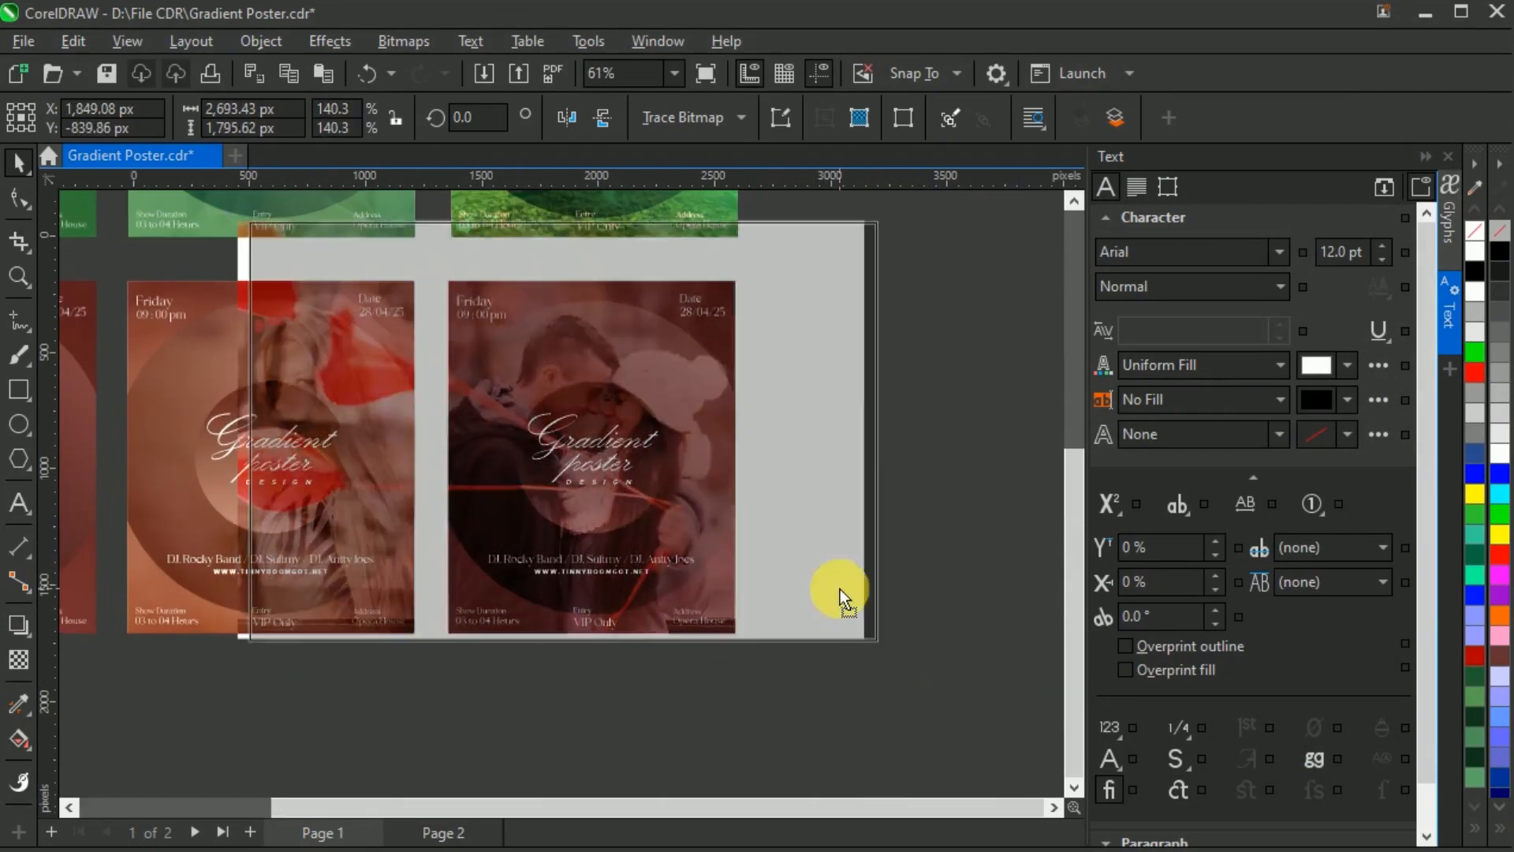
Step: Crop the couple photo to the third red poster's edges with the Shape tool, deselect it and save the document
left_click(19, 203)
left_click_drag(213, 201, 907, 245)
left_click_drag(872, 220, 872, 282)
scroll(378, 632, "up", 5)
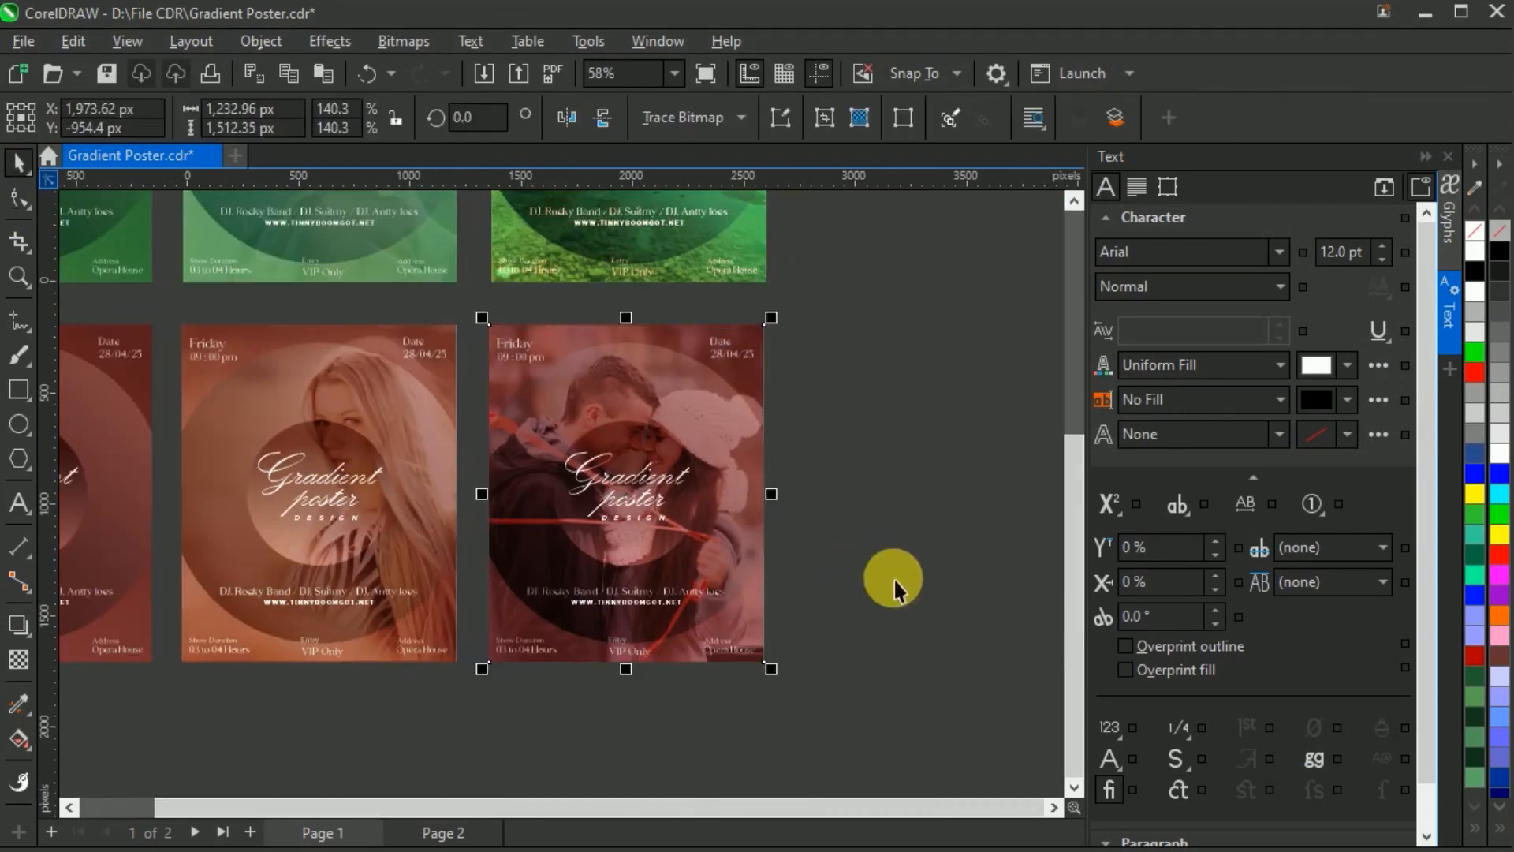
scroll(907, 568, "down", 2)
left_click(953, 545)
scroll(635, 552, "up", 3)
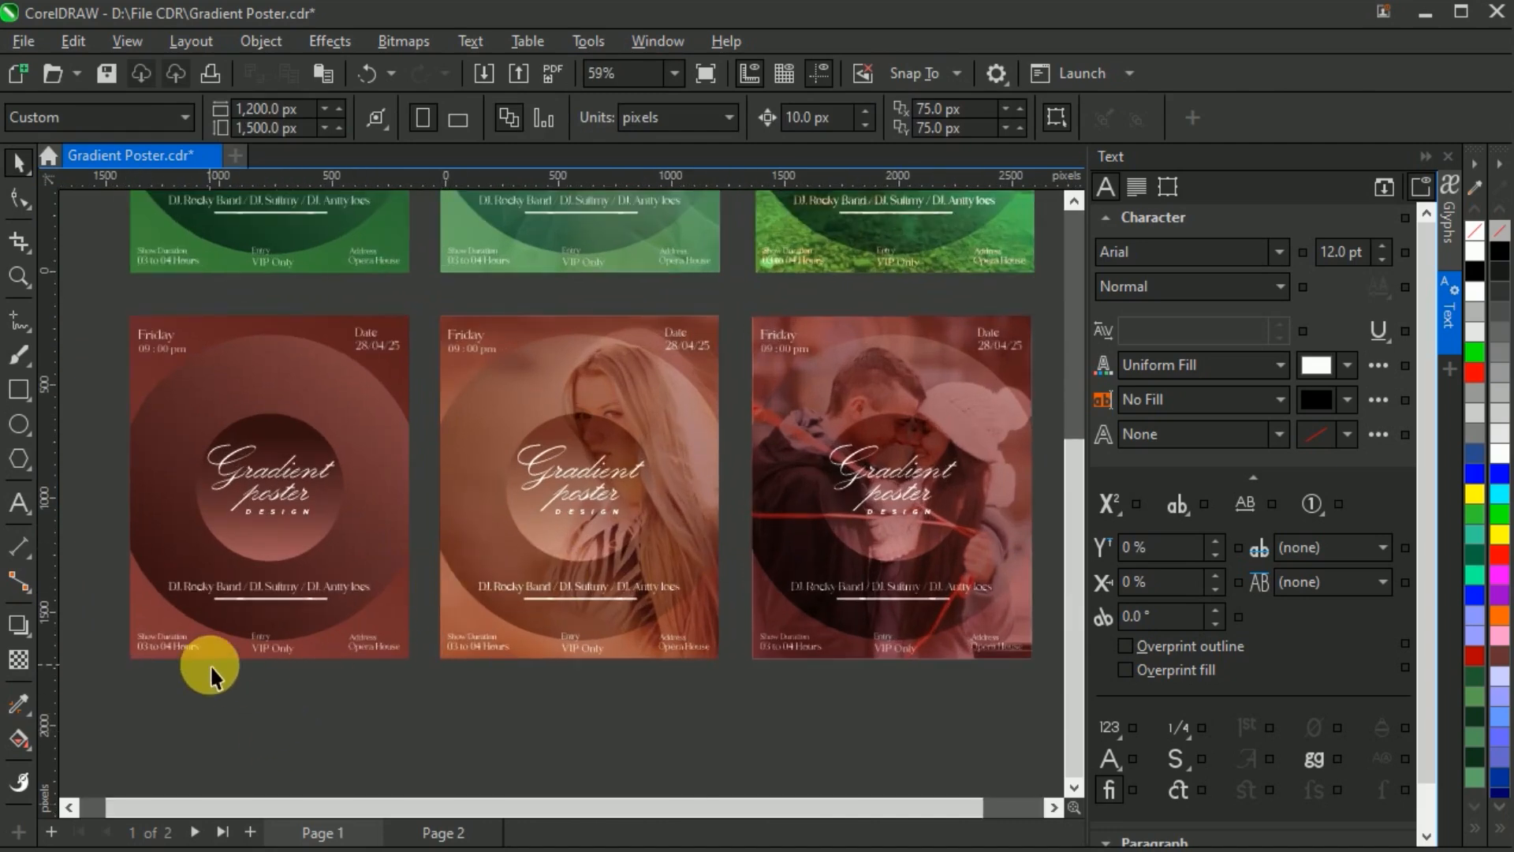
left_click(934, 637)
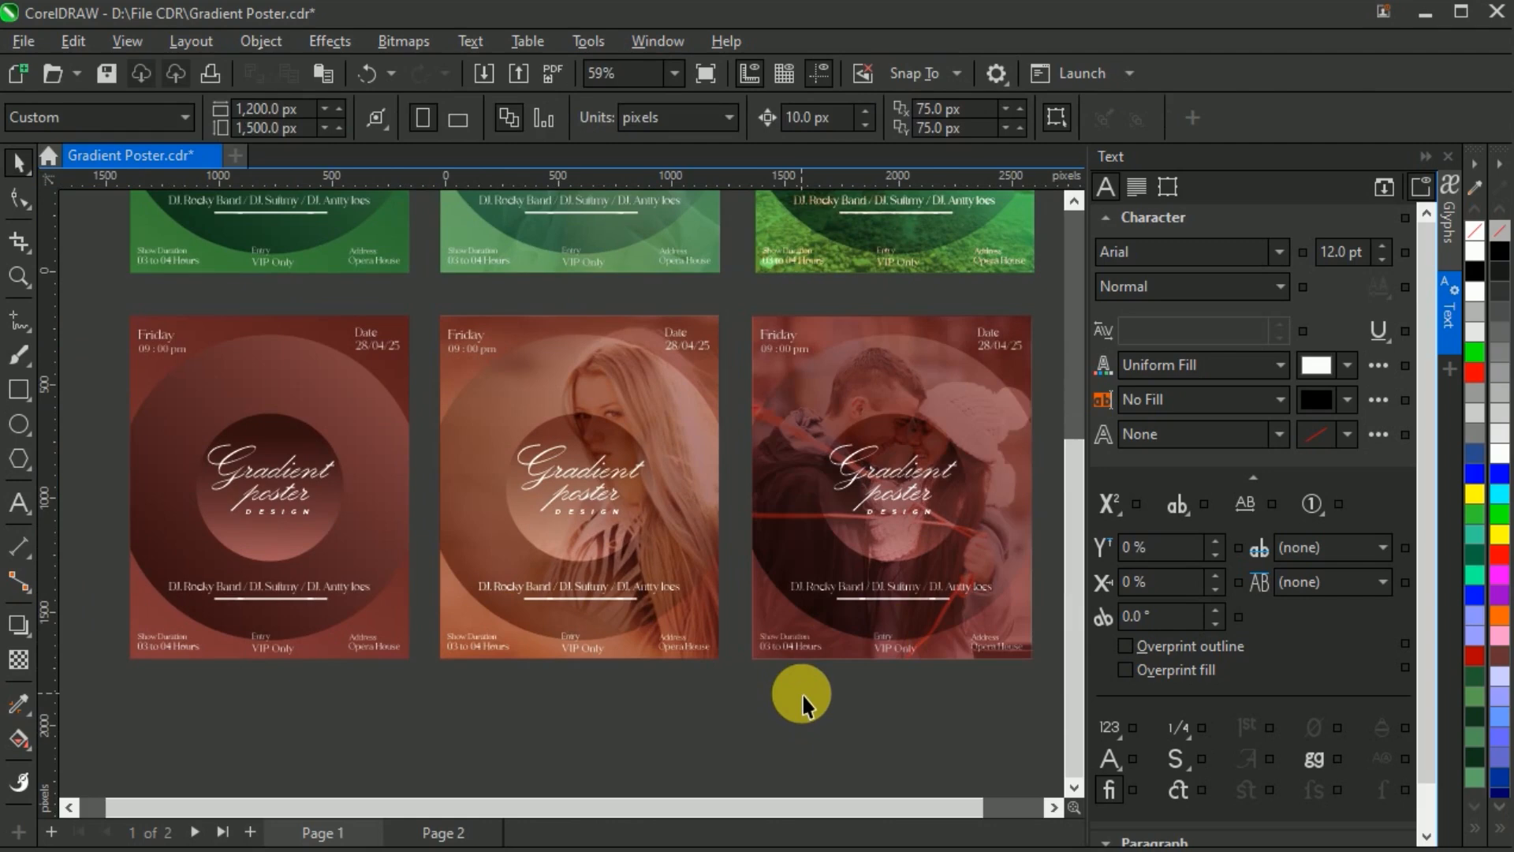
key("ctrl+s")
Step: Duplicate the photo-free red poster directly below itself
scroll(709, 472, "down", 4)
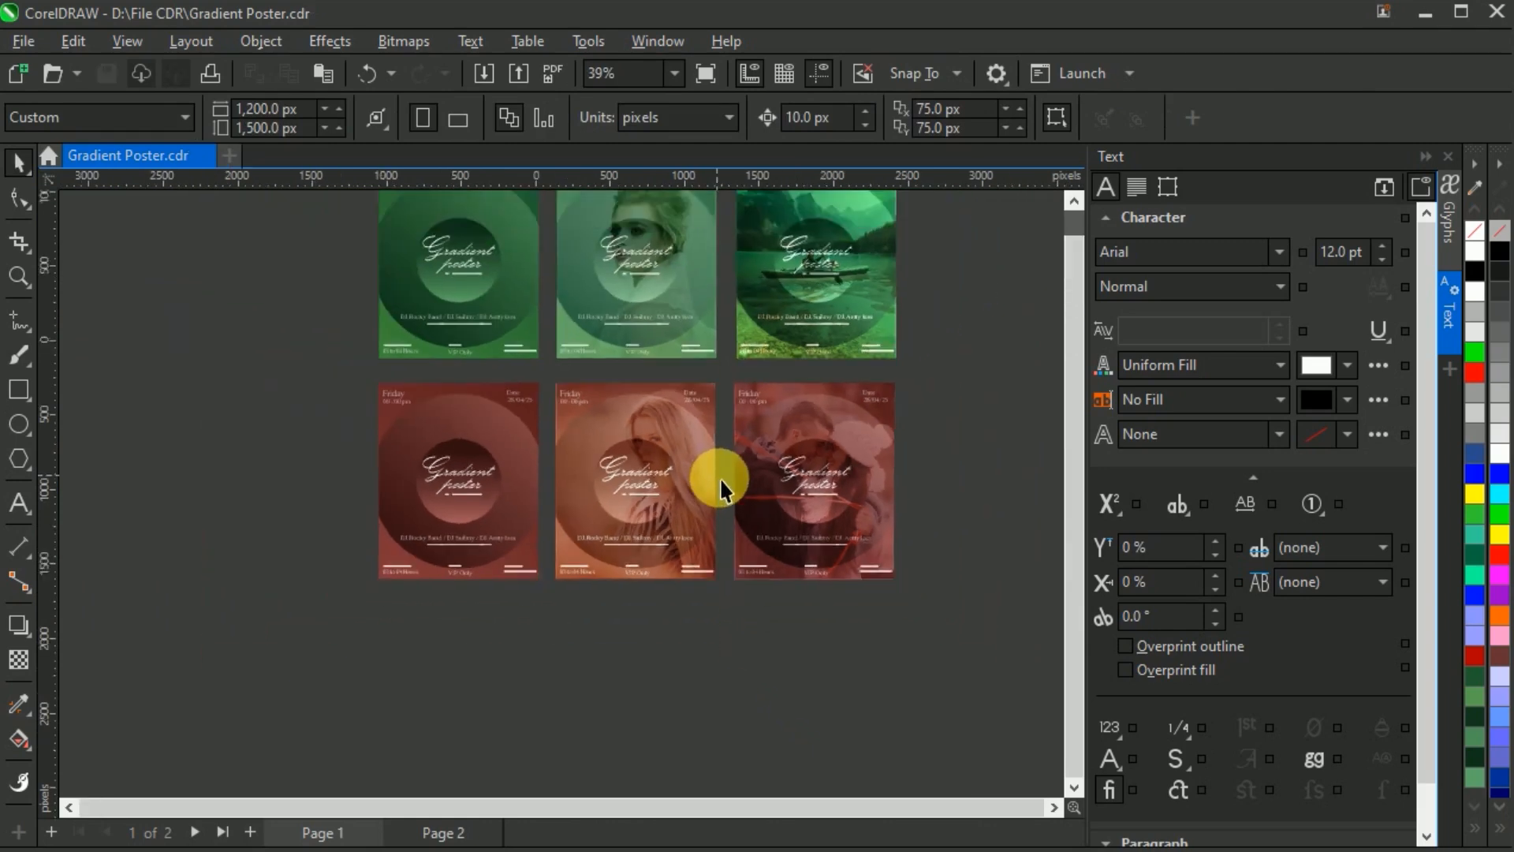
scroll(686, 498, "down", 1)
left_click_drag(372, 383, 554, 595)
left_click_drag(501, 507, 544, 719)
scroll(478, 702, "up", 4)
Step: Recolour the new poster copy's background gradient from red to blue, with #3A6787 at the light end
left_click(381, 707)
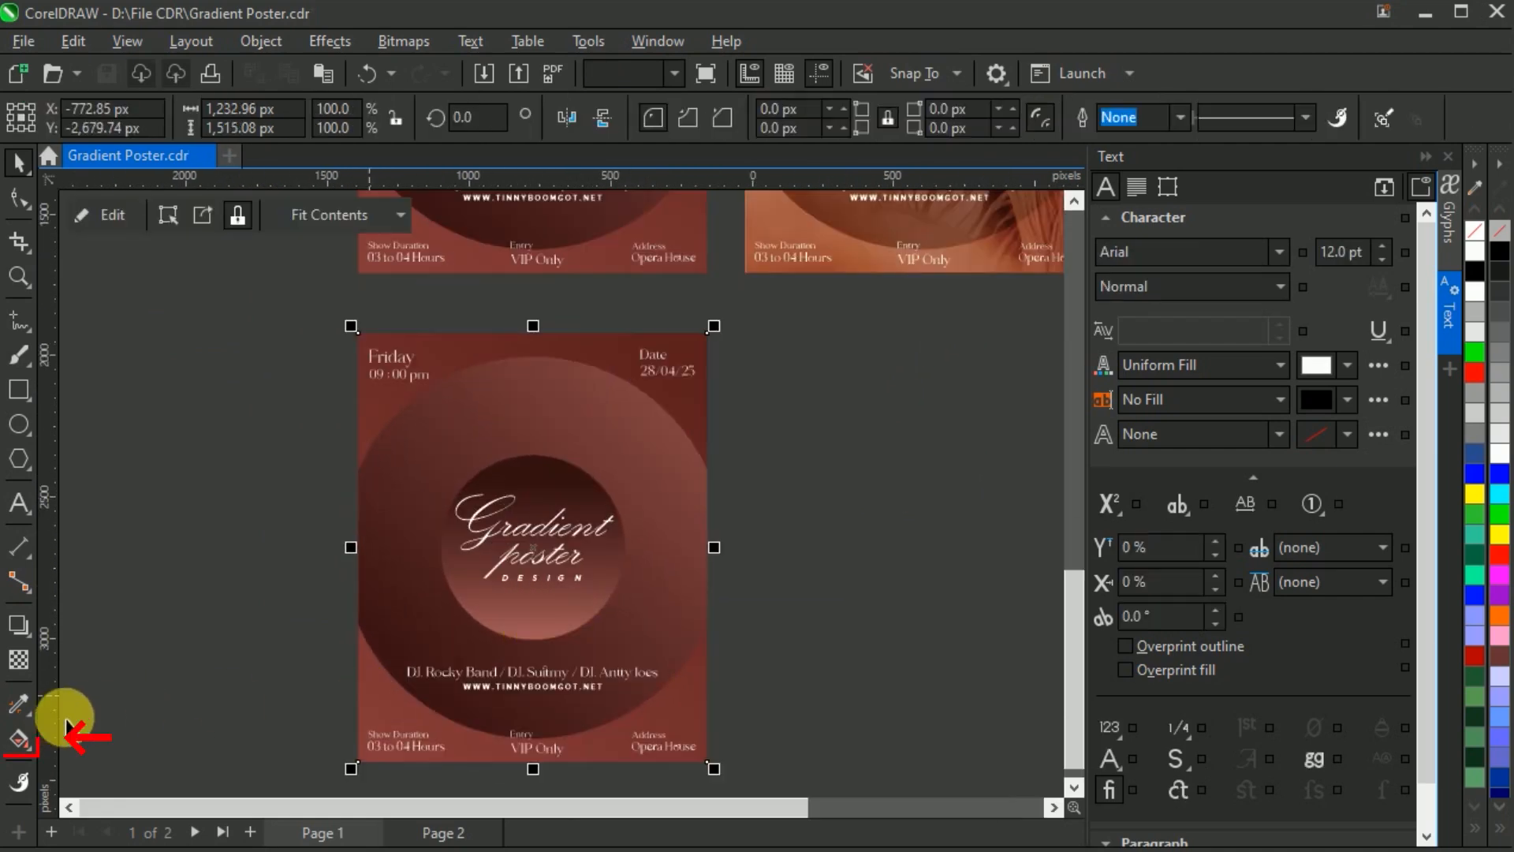
left_click(23, 741)
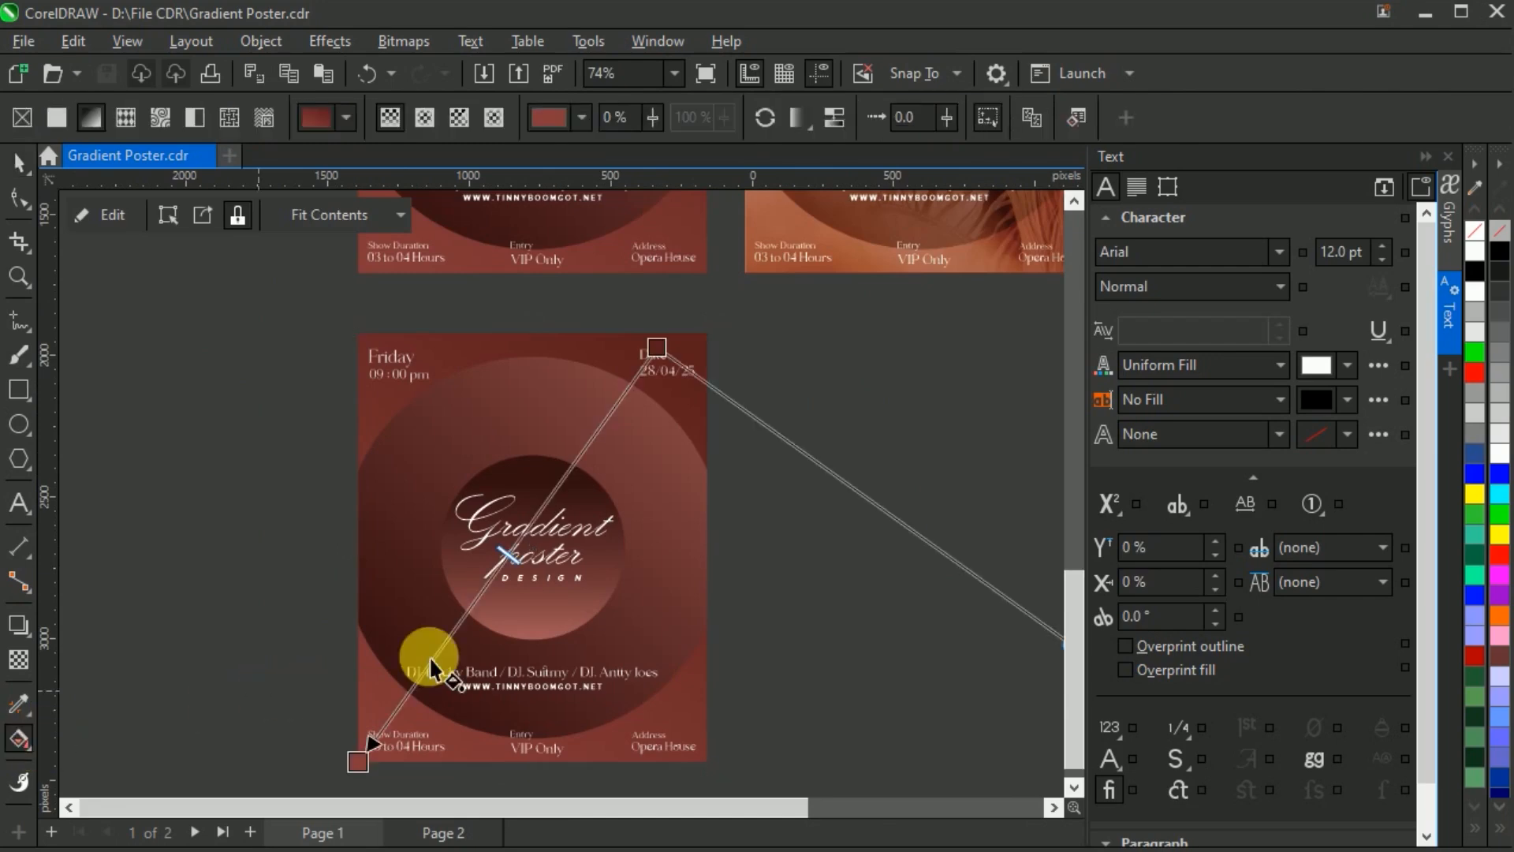
left_click(714, 338)
left_click_drag(734, 626, 764, 629)
left_click(359, 762)
left_click(620, 830)
left_click(673, 727)
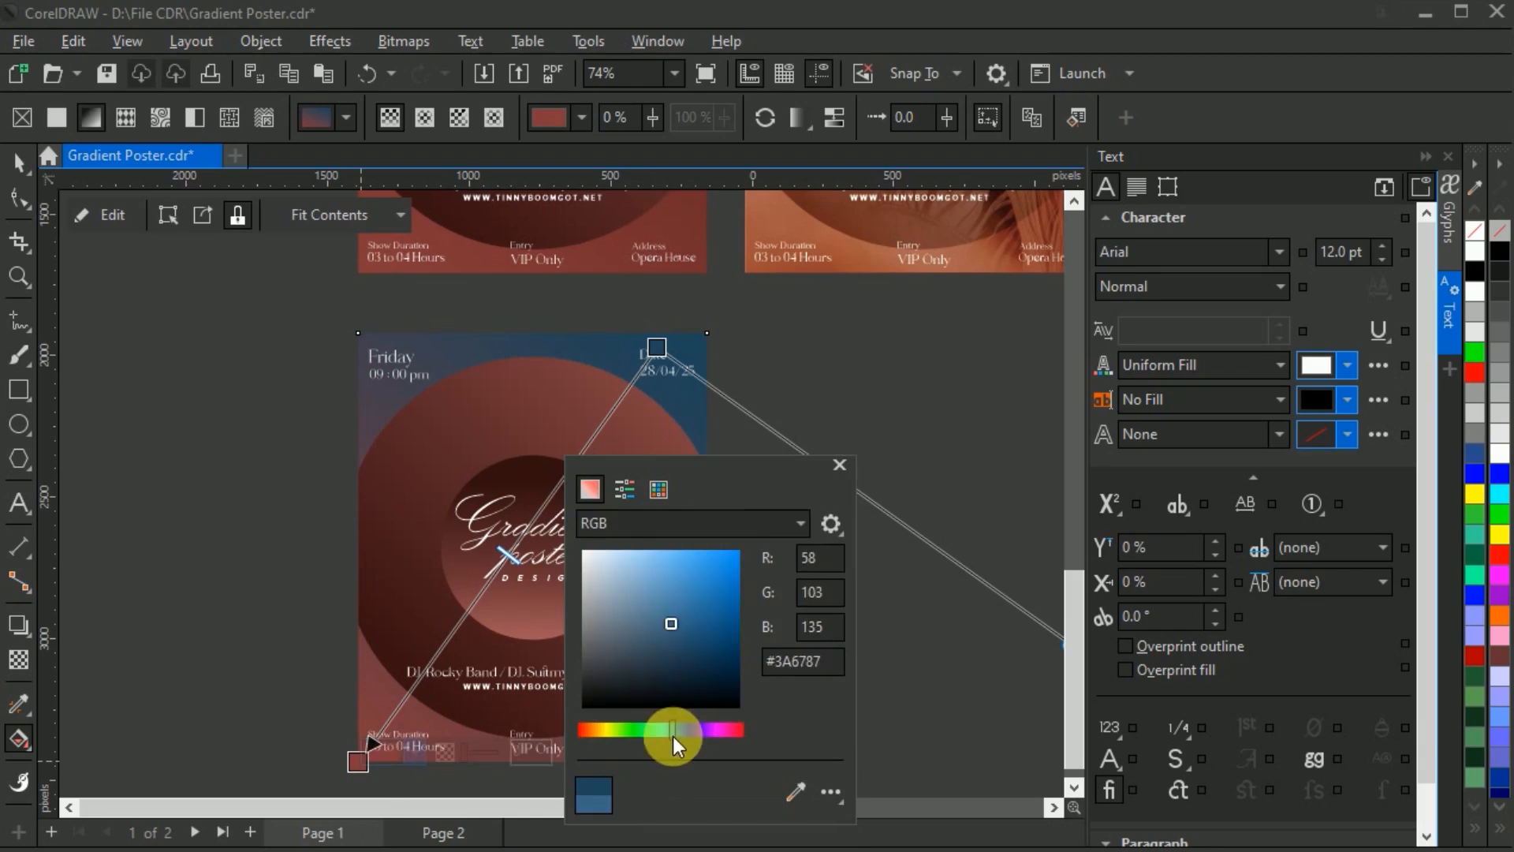
left_click(841, 464)
Step: Recolour the large circle's gradient inside the PowerClip to blue, with #4D6593 at the light end and dark blue at the other
left_click(373, 532, "ctrl")
left_click(734, 356)
left_click(758, 380)
left_click_drag(728, 673, 821, 683)
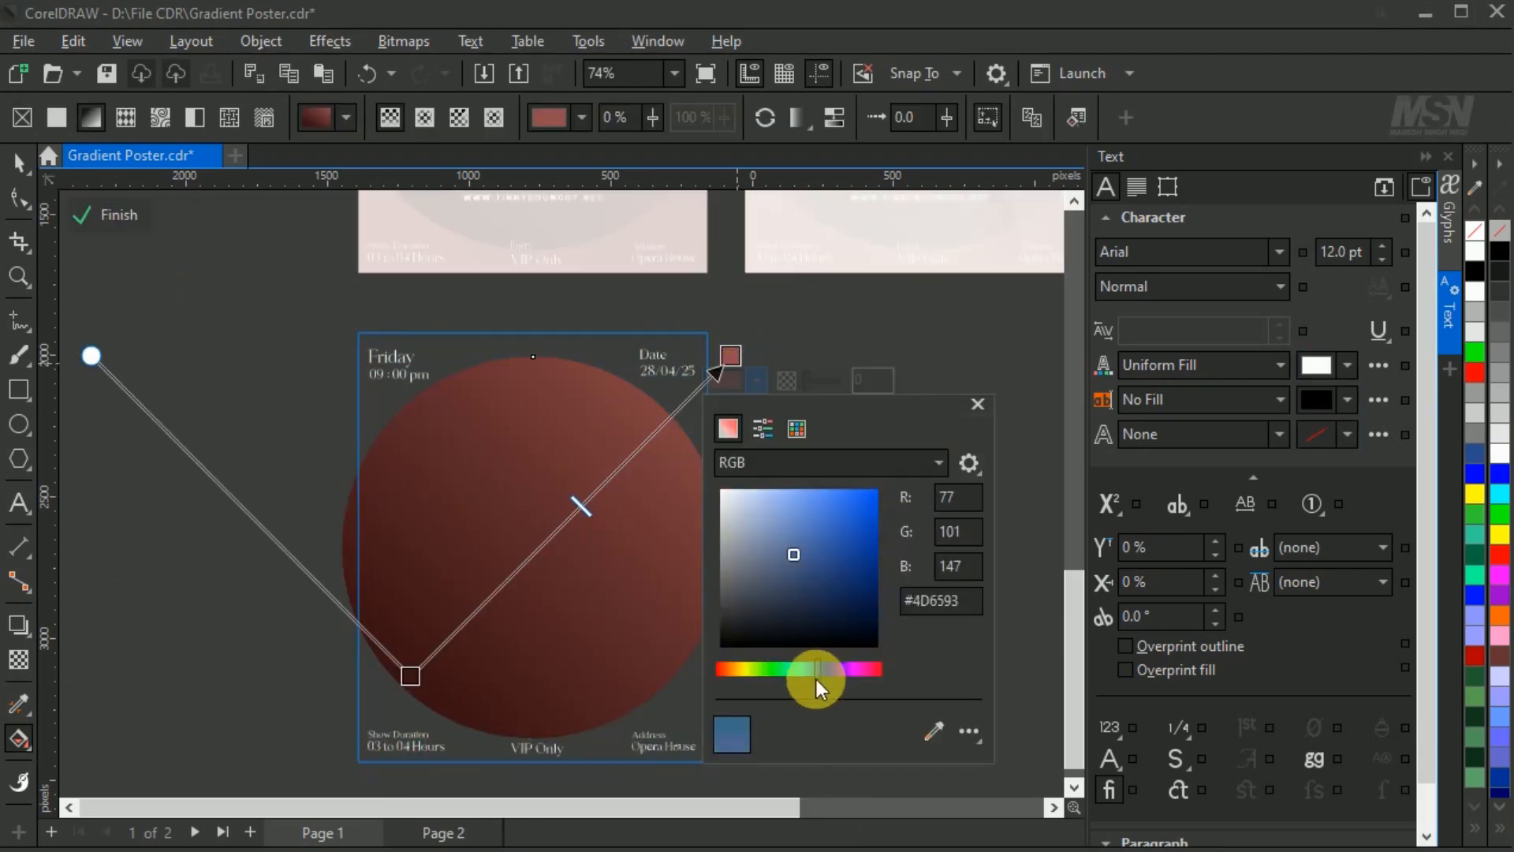
left_click(417, 680)
left_click(436, 699)
left_click_drag(497, 723, 612, 453)
left_click_drag(524, 721, 659, 755)
left_click(121, 216)
Step: Recolour the small central circle's gradient to dark blue at its upper end and a lighter blue at its lower end
left_click(527, 497)
left_click(534, 484)
left_click(593, 468)
left_click(532, 640)
left_click(593, 622)
left_click_drag(665, 646, 761, 494)
left_click_drag(653, 755, 747, 756)
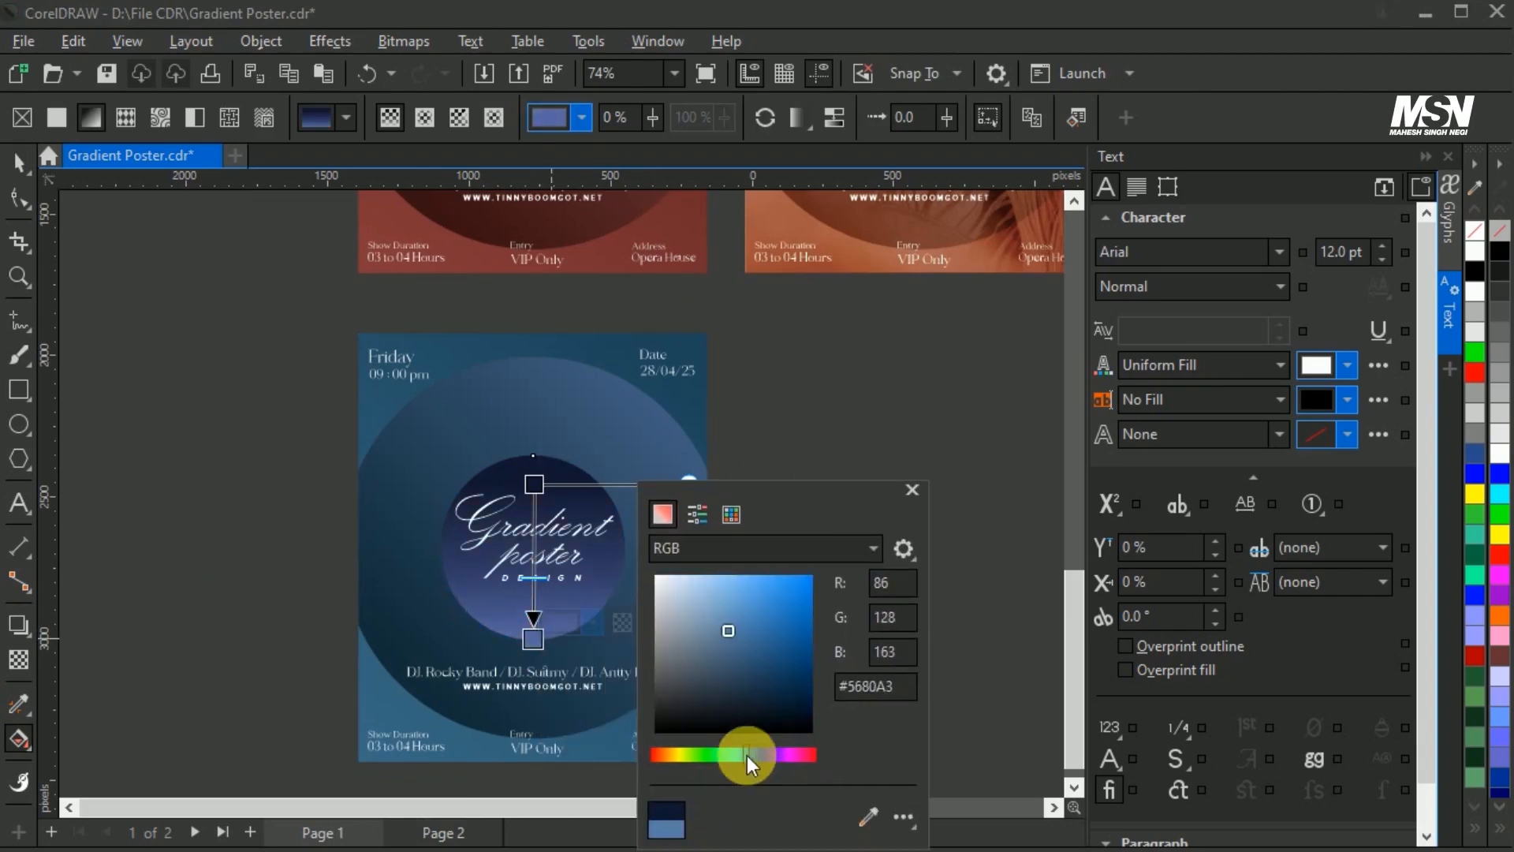
key("space")
left_click(159, 384)
Step: Adjust the lower end colour of the small circle's gradient to about #4B628A and deselect the circle
left_click(501, 609)
key("g")
left_click(532, 639)
left_click(593, 623)
left_click_drag(649, 644, 706, 465)
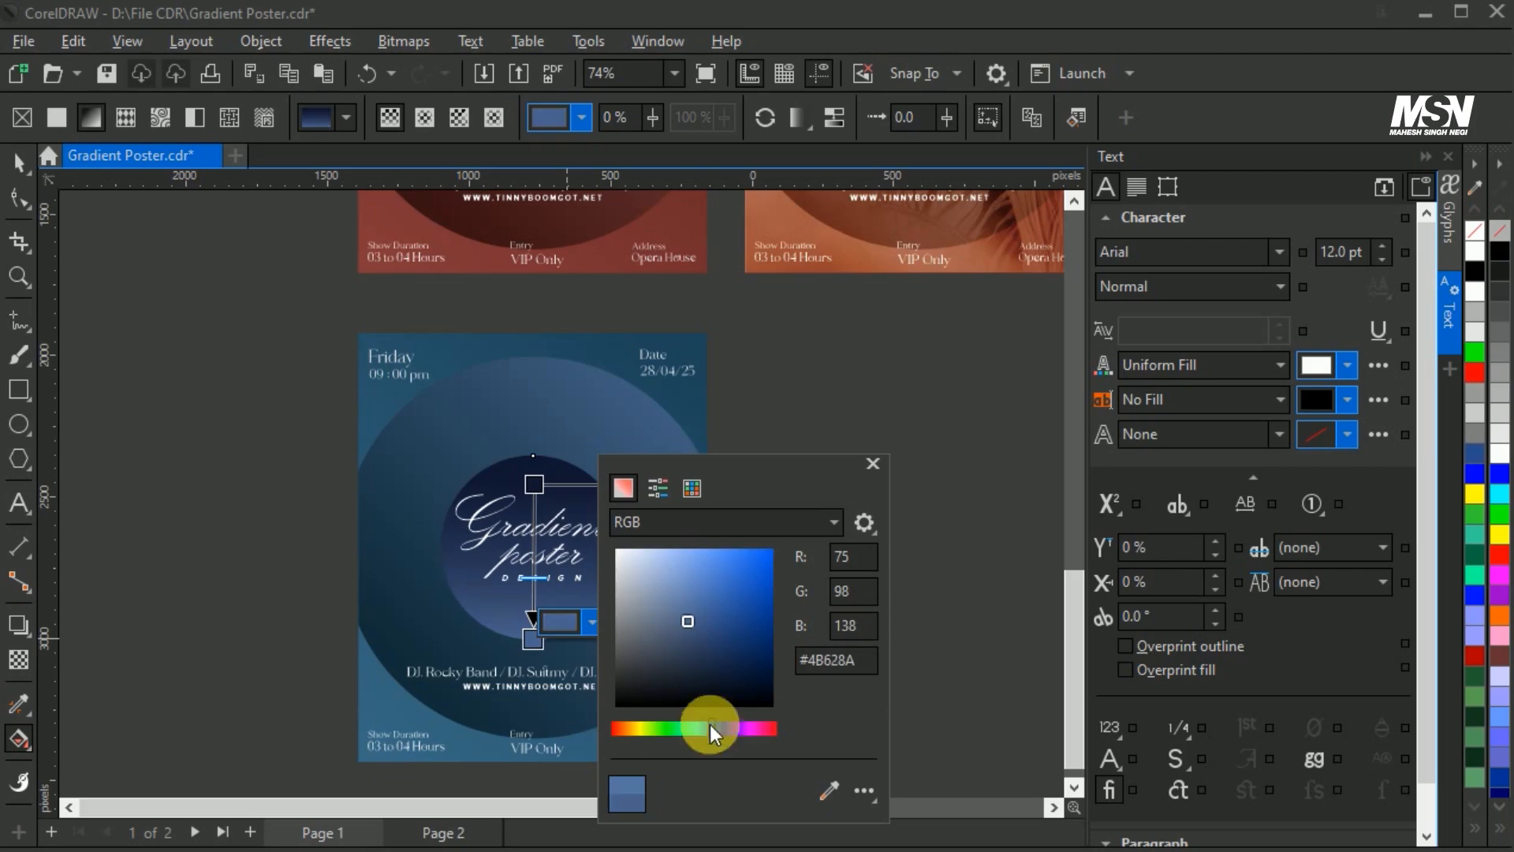
left_click_drag(710, 726, 706, 731)
left_click(19, 164)
left_click(216, 514)
Step: Place two copies of the complete blue poster in a row to the right of the original and deselect them
scroll(216, 515, "down", 1)
left_click_drag(276, 347, 669, 743)
left_click_drag(455, 550, 738, 563)
scroll(738, 563, "down", 1)
left_click_drag(676, 608, 906, 565)
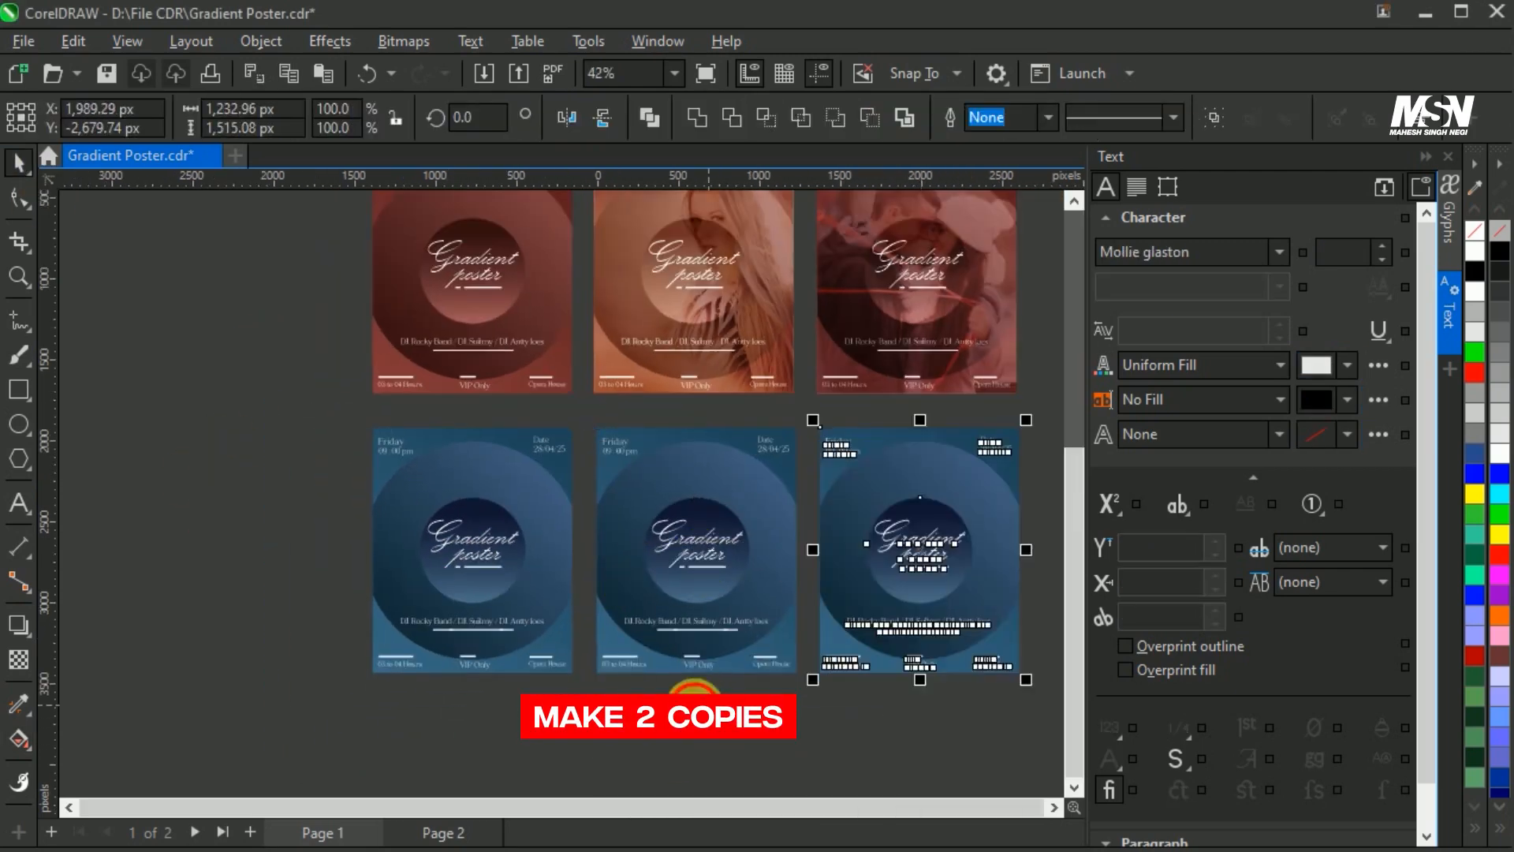
left_click(695, 693)
Step: Import the photo male-7275449_1920 and place it on the middle blue poster at about 1,072 × 715 px
scroll(768, 504, "up", 4)
left_click(23, 41)
left_click(121, 437)
left_click(1037, 206)
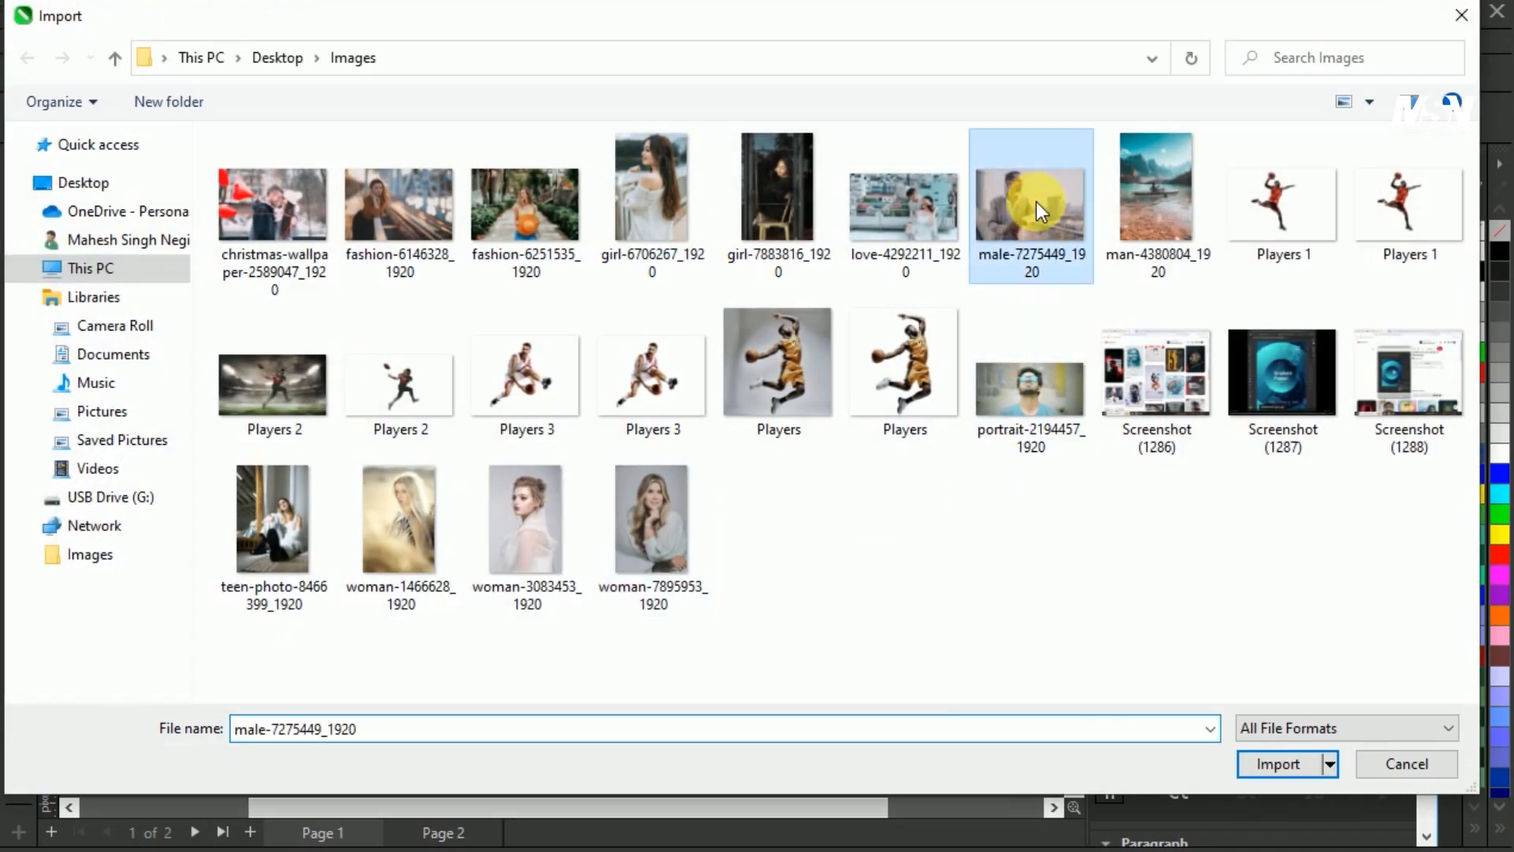
left_click(1276, 762)
left_click_drag(402, 358, 768, 607)
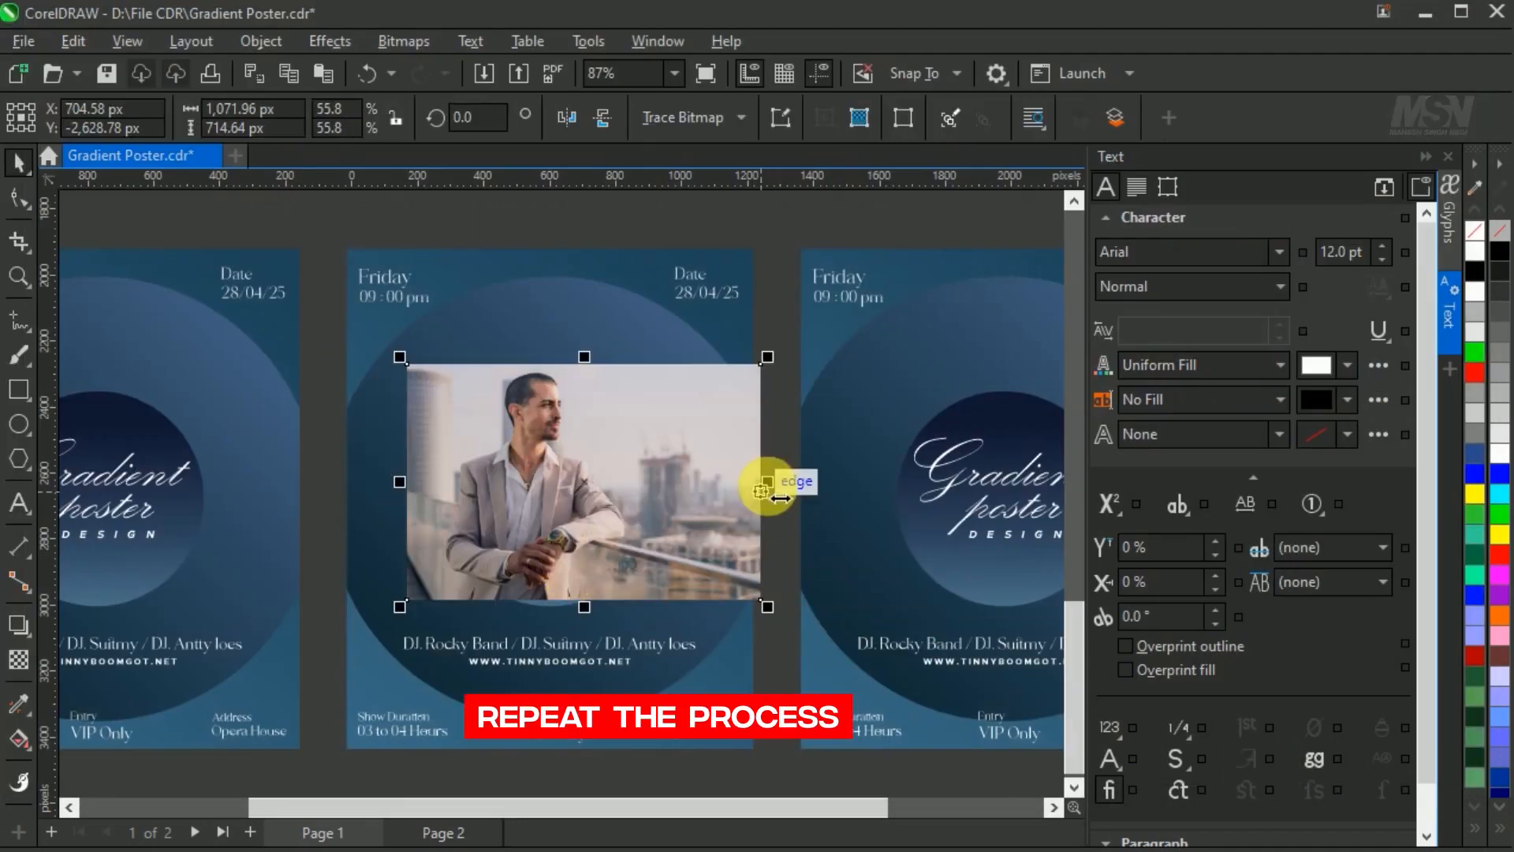
Step: Shift the man's photo to the left over the middle blue poster and set its transparency merge mode to Soft Light
left_click_drag(767, 484, 597, 519)
left_click(15, 660)
left_click(312, 120)
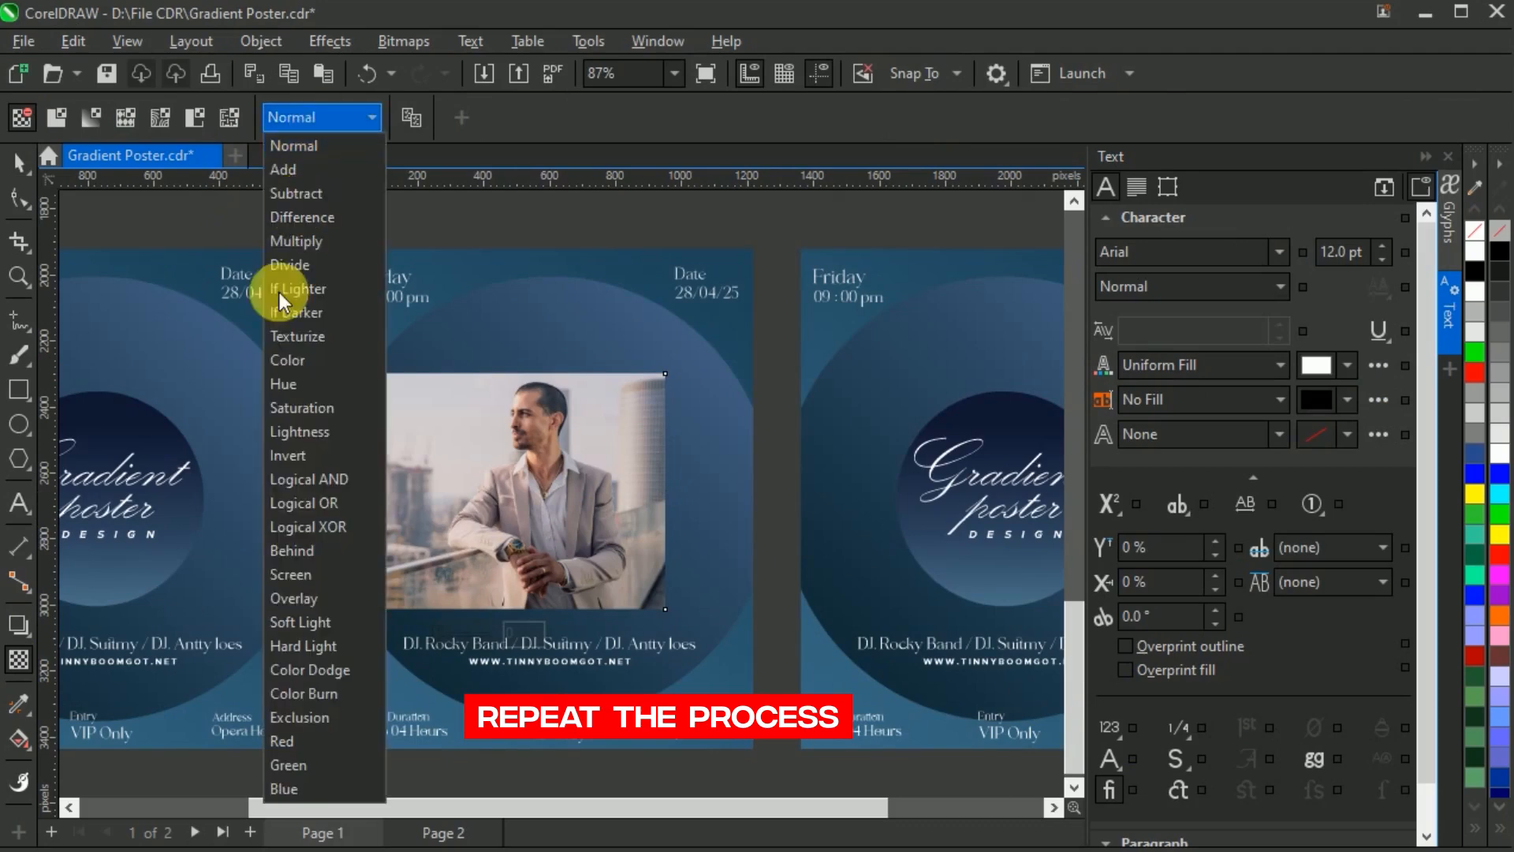
left_click(321, 622)
key("space")
Step: Enlarge the man's photo to about 2,589 × 1,726 px so that he fills the middle blue poster
scroll(501, 430, "down", 3)
left_click_drag(618, 564, 769, 702)
left_click_drag(693, 640, 684, 649)
scroll(684, 649, "up", 1)
mouse_move(767, 674)
left_mouse_down()
mouse_move(748, 660)
mouse_move(785, 686)
left_mouse_up()
Step: Nudge the enlarged photo down and to the right to fine-tune the man's position on the middle blue poster
key("Down")
key("Down")
key("Down")
key("Down")
key("Down")
key("Right")
key("Right")
key("Right")
key("Right")
key("Right")
key("Right")
key("Right")
key("Right")
key("Right")
key("Right")
key("Right")
key("Left")
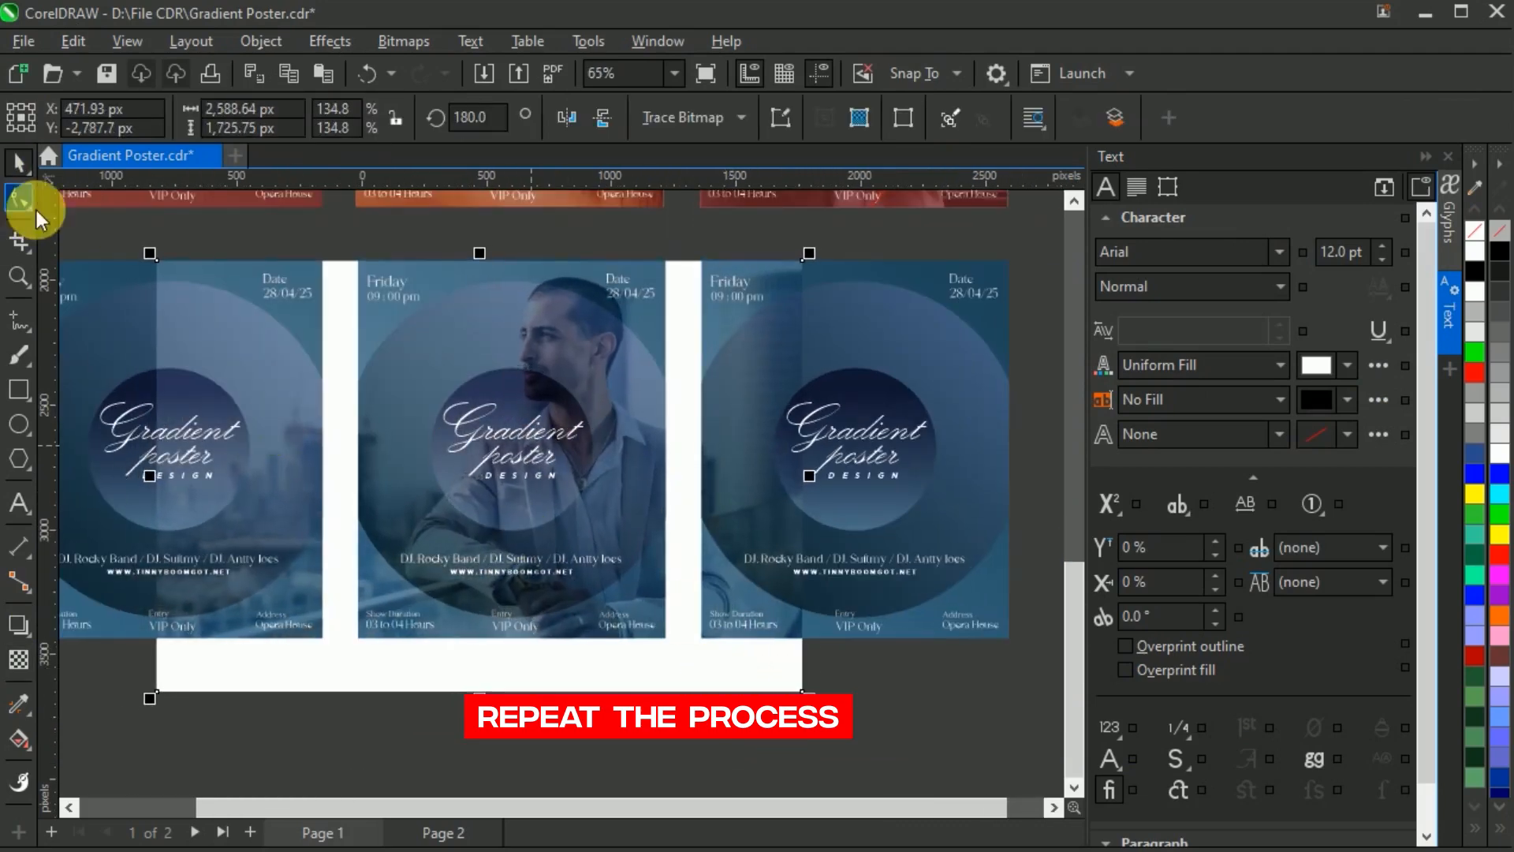
Step: Crop the man's photo to the edges of the middle blue poster by moving its corner nodes with the Shape tool, and deselect it
left_click(19, 207)
left_click_drag(150, 698, 355, 740)
left_click_drag(804, 694, 804, 637)
scroll(332, 630, "up", 1)
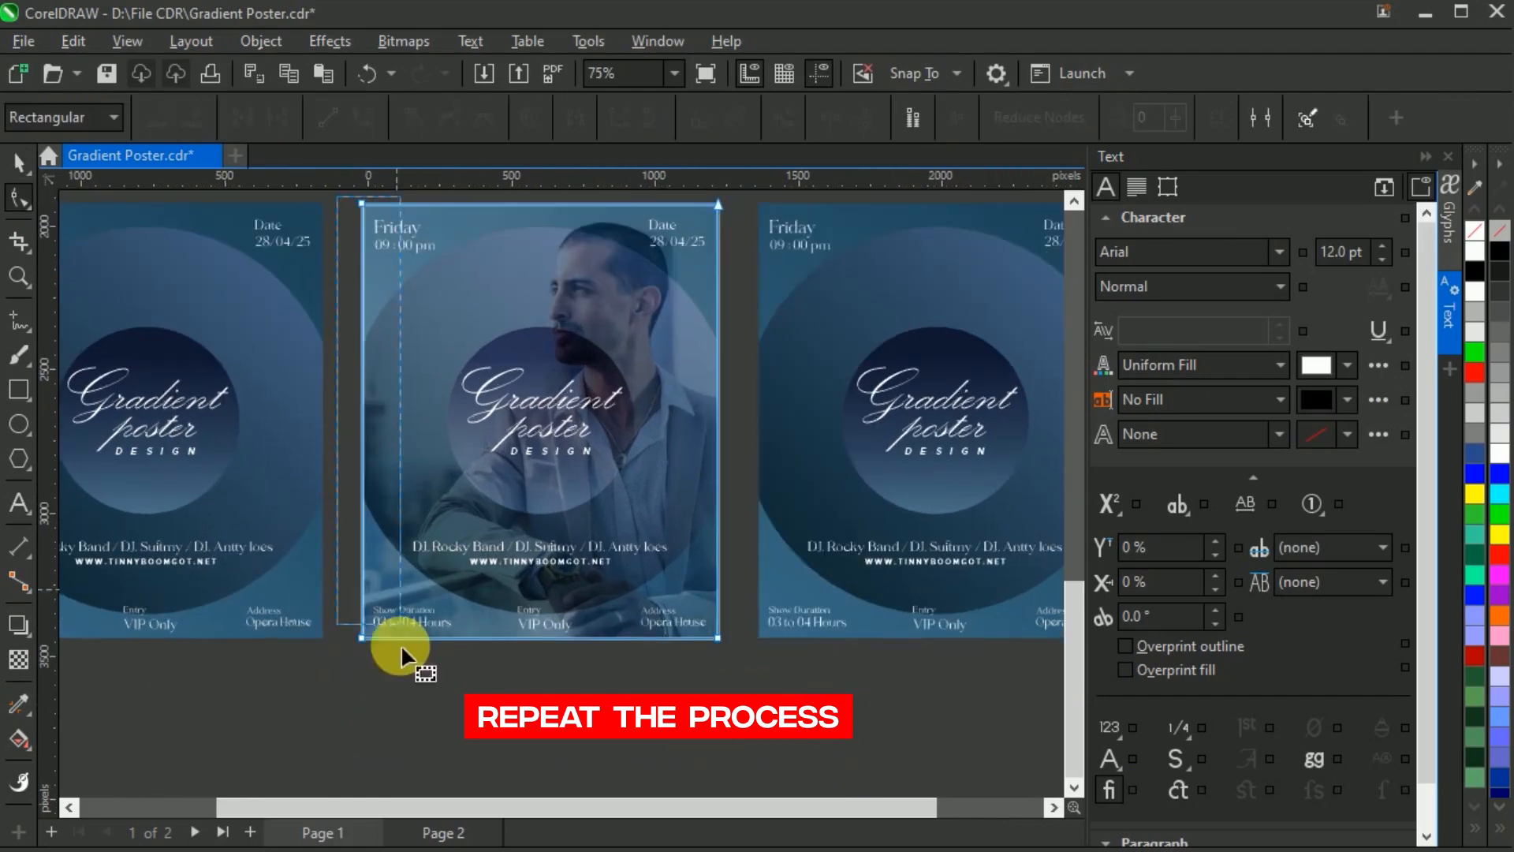
scroll(366, 615, "up", 6)
scroll(366, 645, "down", 8)
key("space")
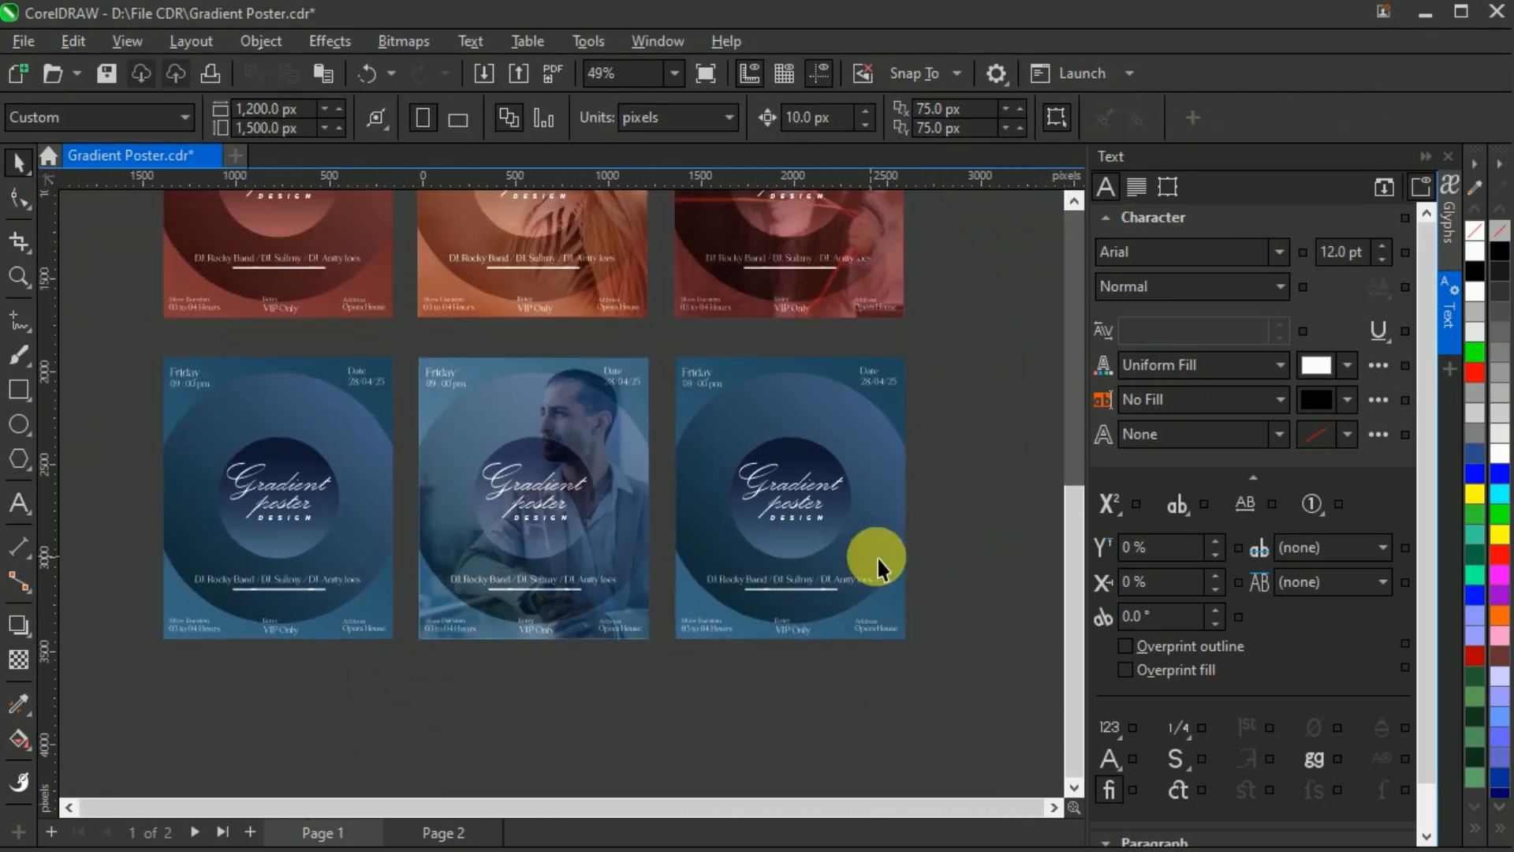
Step: Import the photo fashion-6251535_1920 and place it over the third blue poster at about 1,653 × 1,102 px
scroll(870, 556, "up", 1)
left_click(23, 48)
left_click(118, 439)
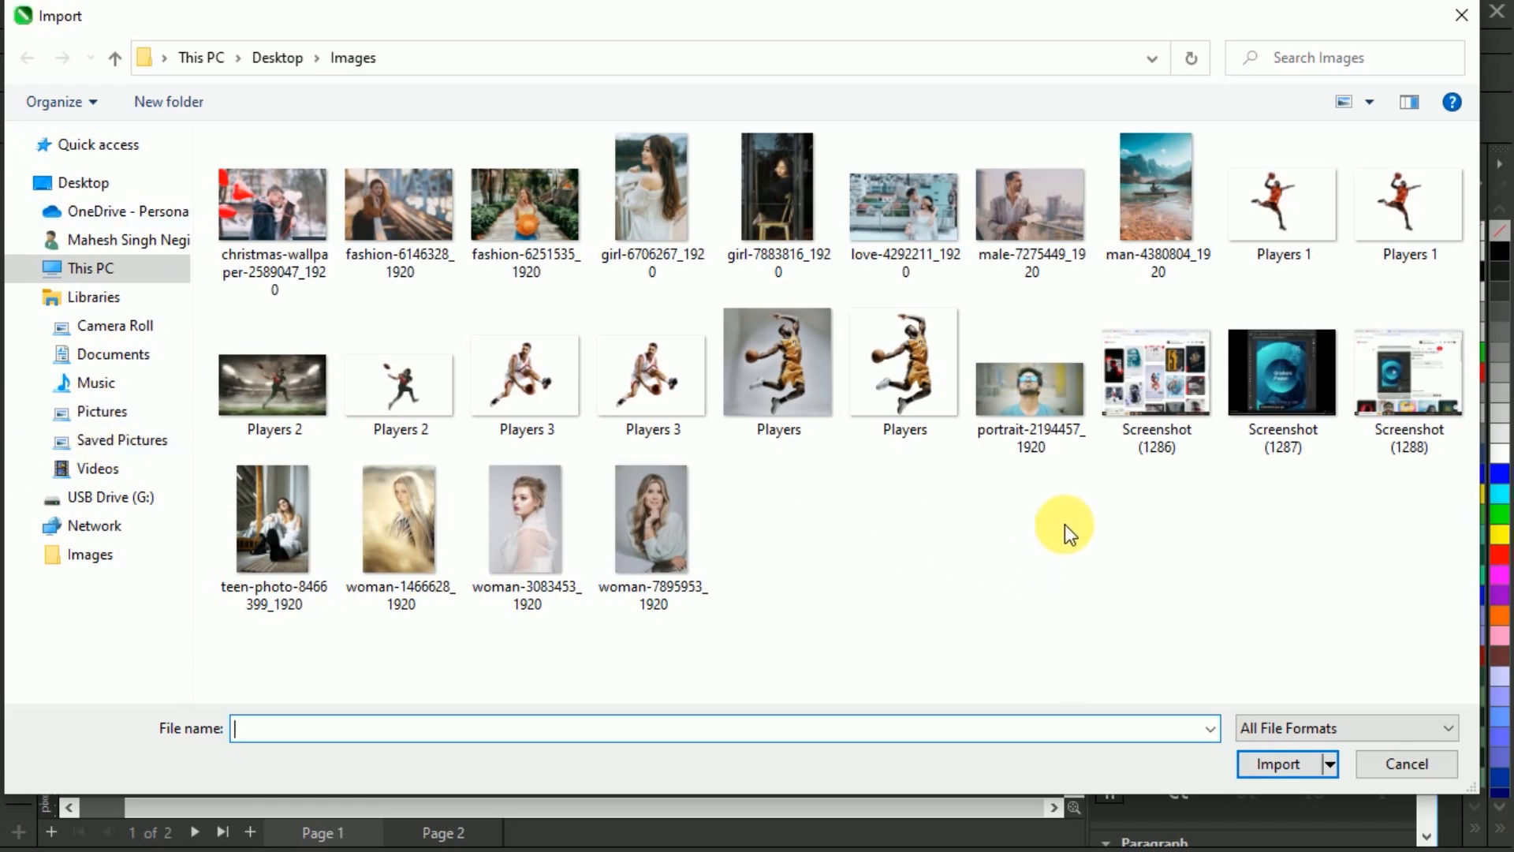
double_click(529, 207)
left_click(703, 426)
left_click_drag(871, 580, 980, 629)
scroll(939, 628, "up", 2)
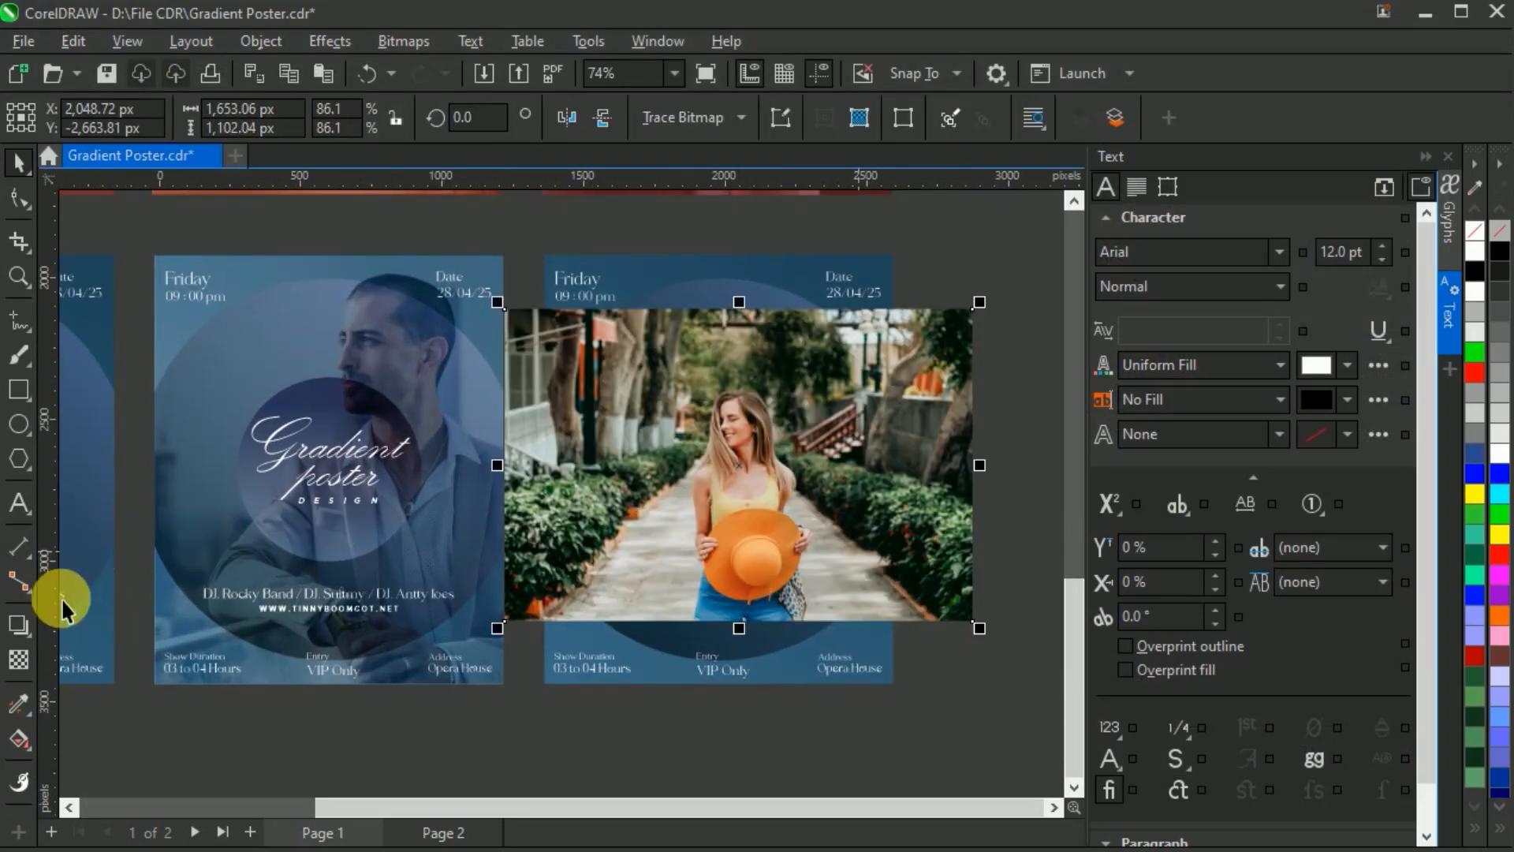
Step: Set the transparency merge mode of the woman's photo on the third blue poster to Soft Light
left_click(20, 663)
left_click(353, 123)
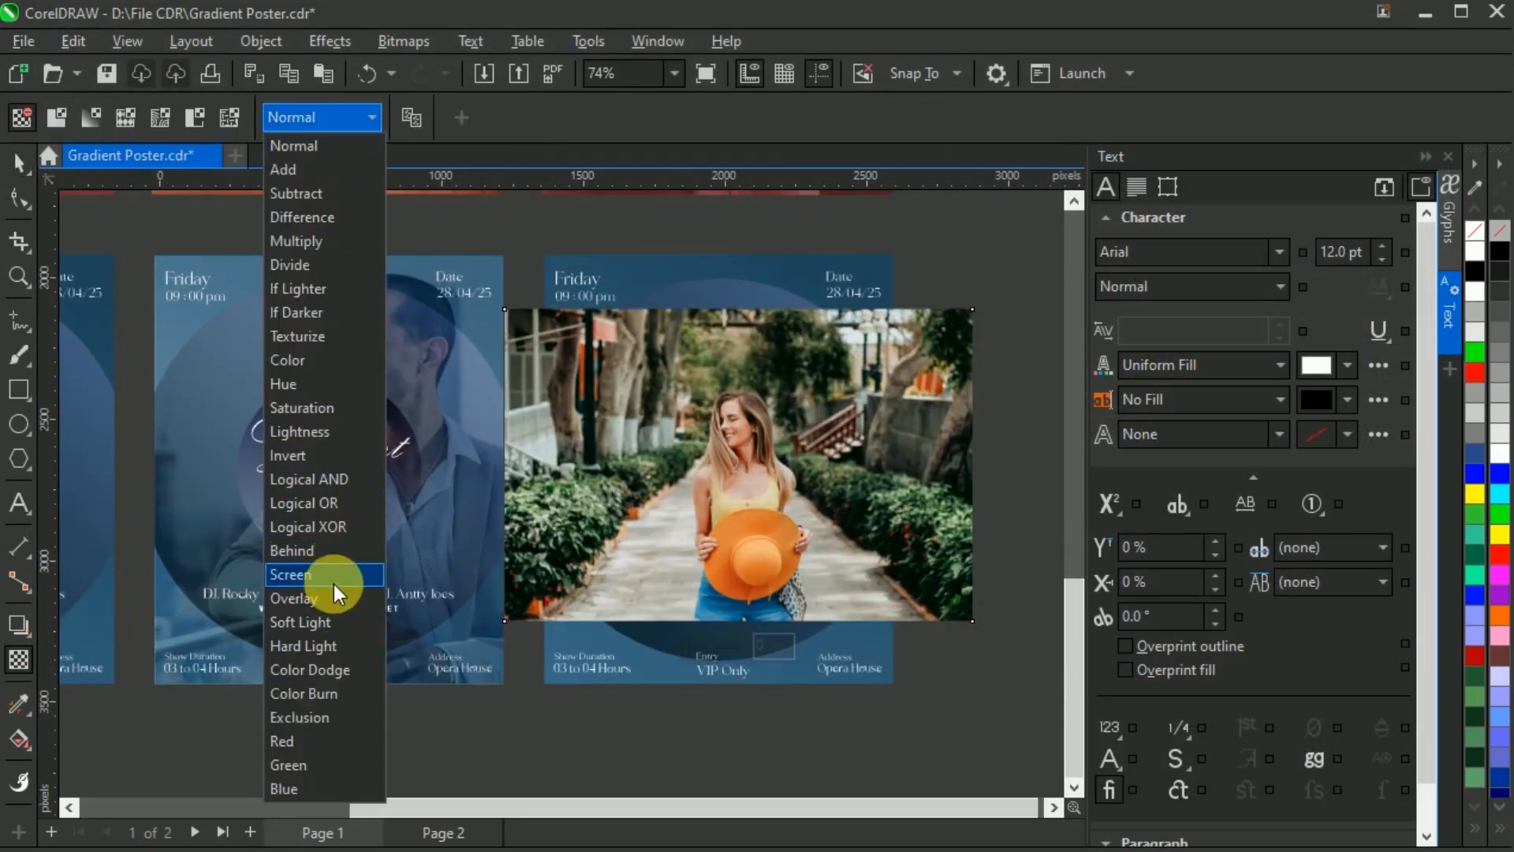
left_click(322, 623)
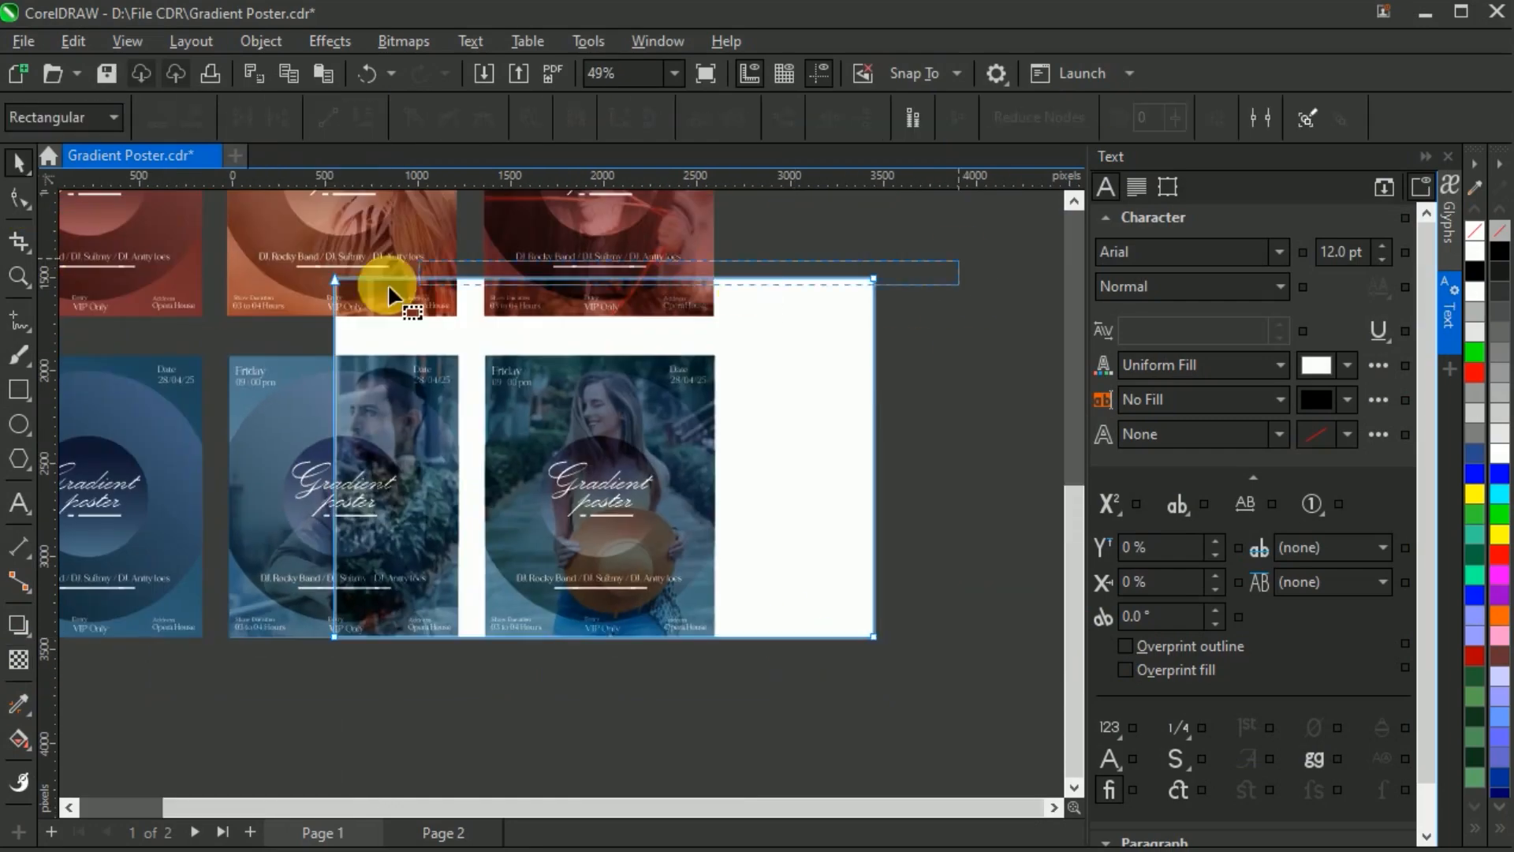
Step: Crop the woman's photo to the edges of the third blue poster by moving its corner nodes with the Shape tool, and deselect it
left_click_drag(366, 272, 338, 357)
left_click_drag(335, 636, 487, 642)
left_click_drag(874, 636, 718, 630)
key("space")
left_click(868, 670)
Step: Review the finished green, red and blue poster rows, first as an overview and then up close
scroll(885, 680, "down", 2)
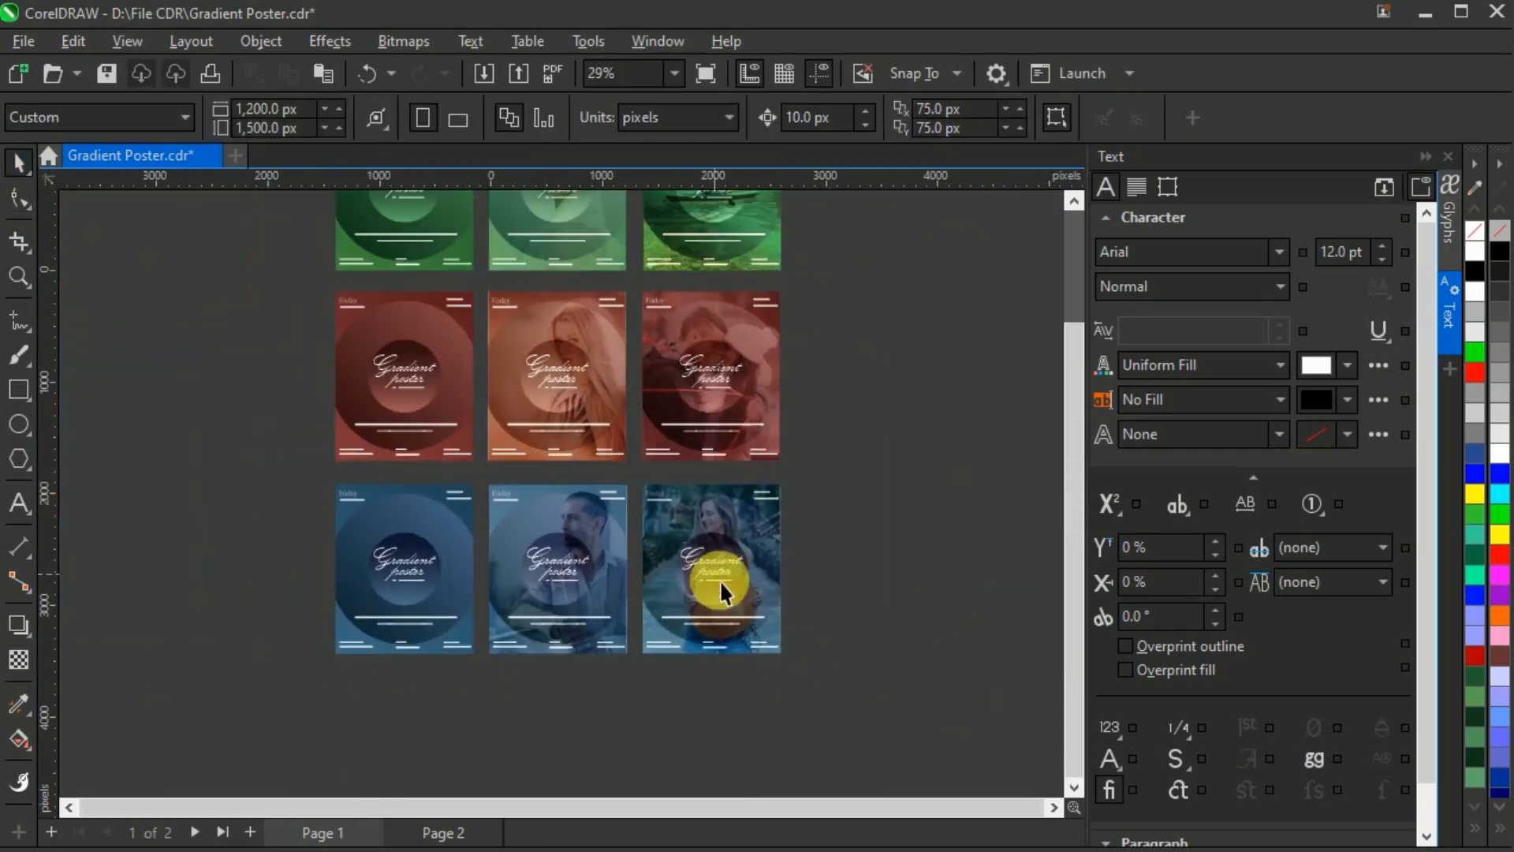
scroll(720, 580, "down", 2)
scroll(662, 237, "up", 4)
scroll(530, 288, "up", 3)
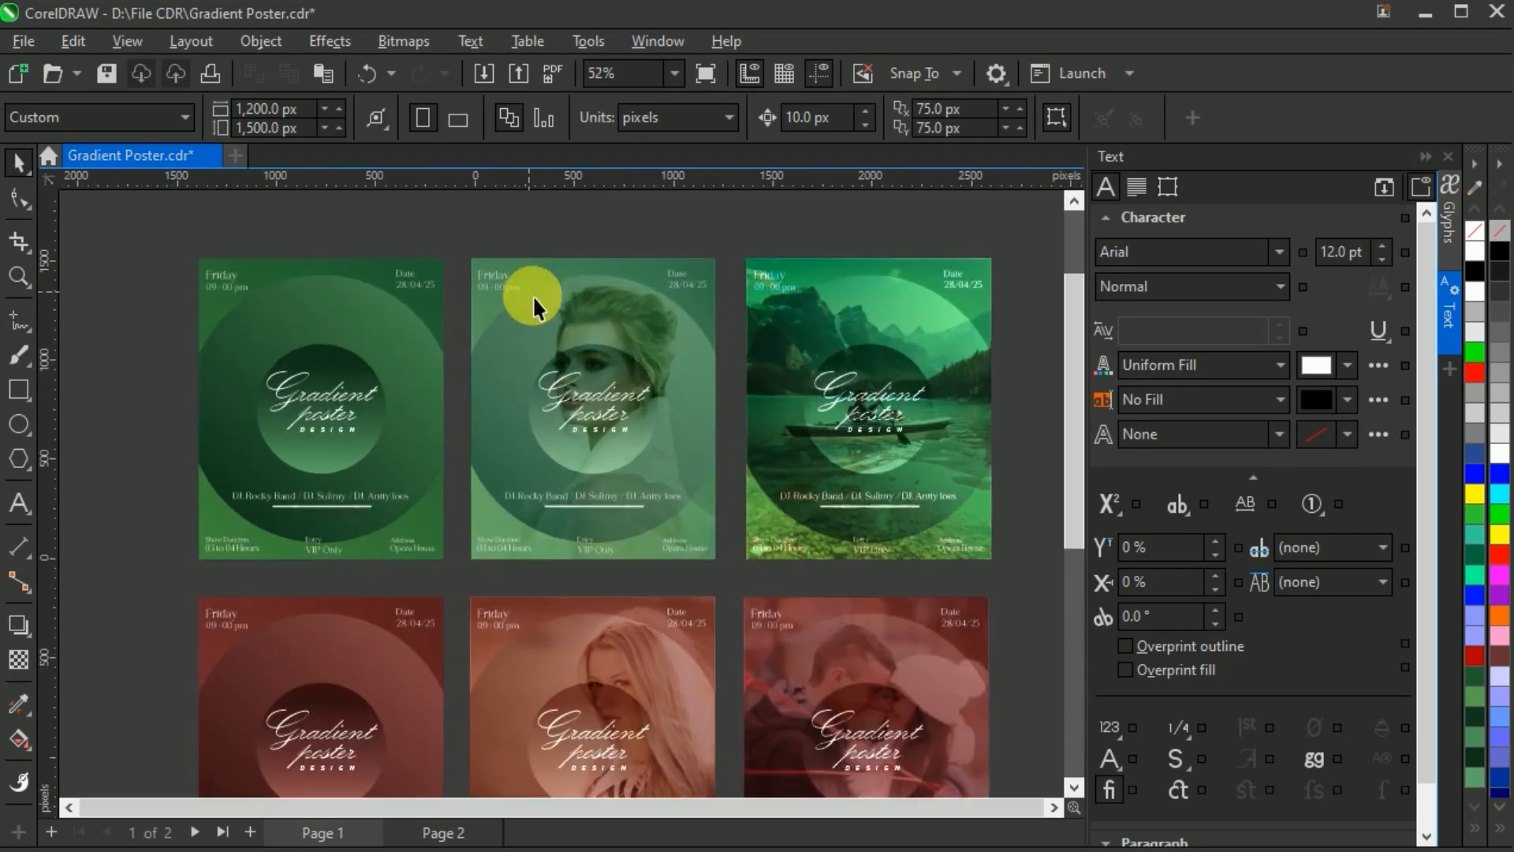
left_click_drag(746, 825, 789, 822)
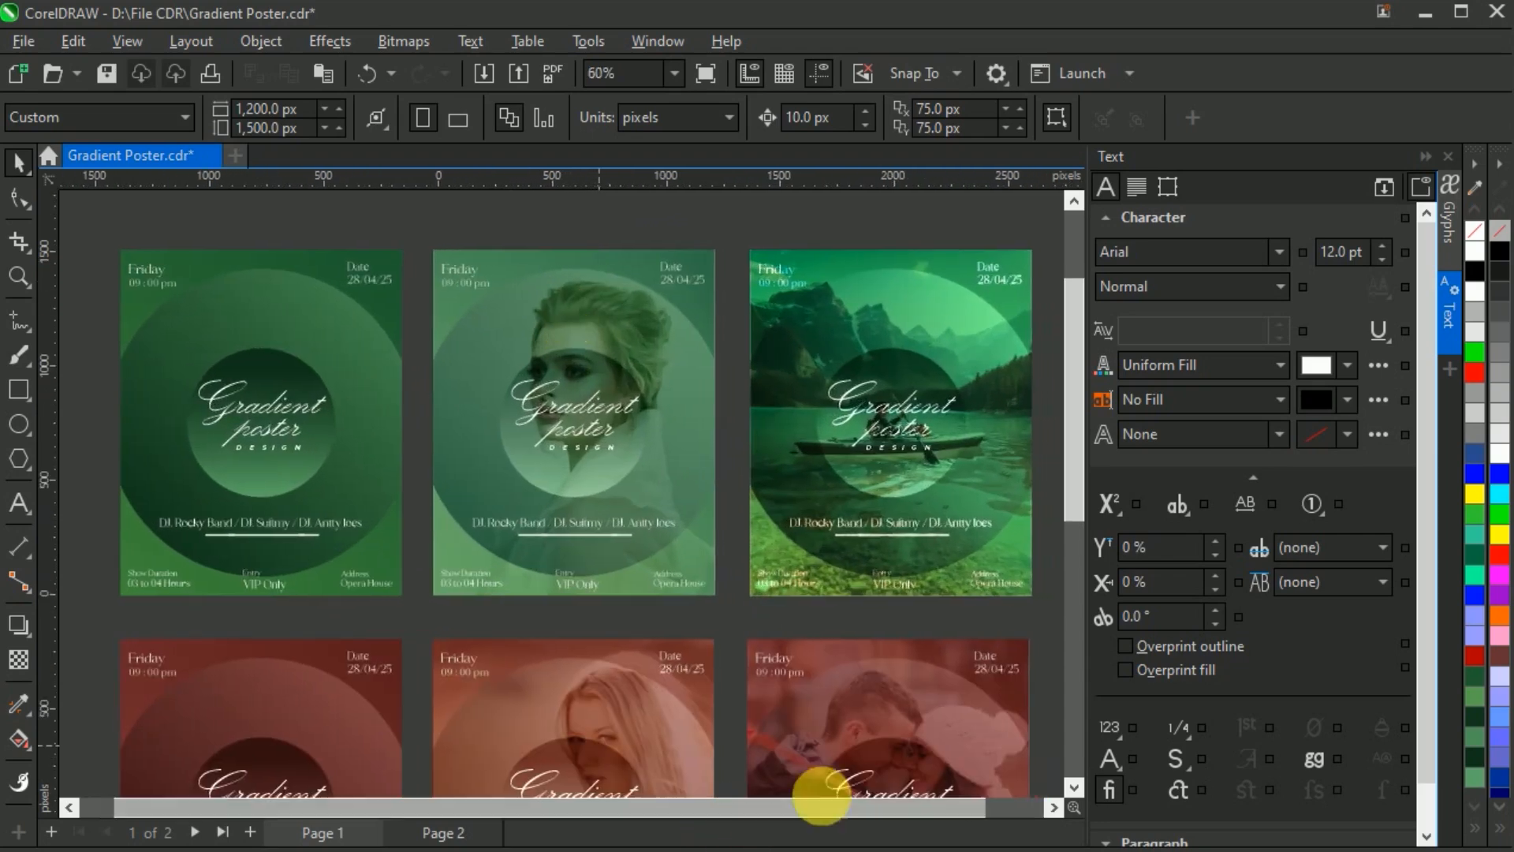
left_click_drag(1077, 495, 1101, 784)
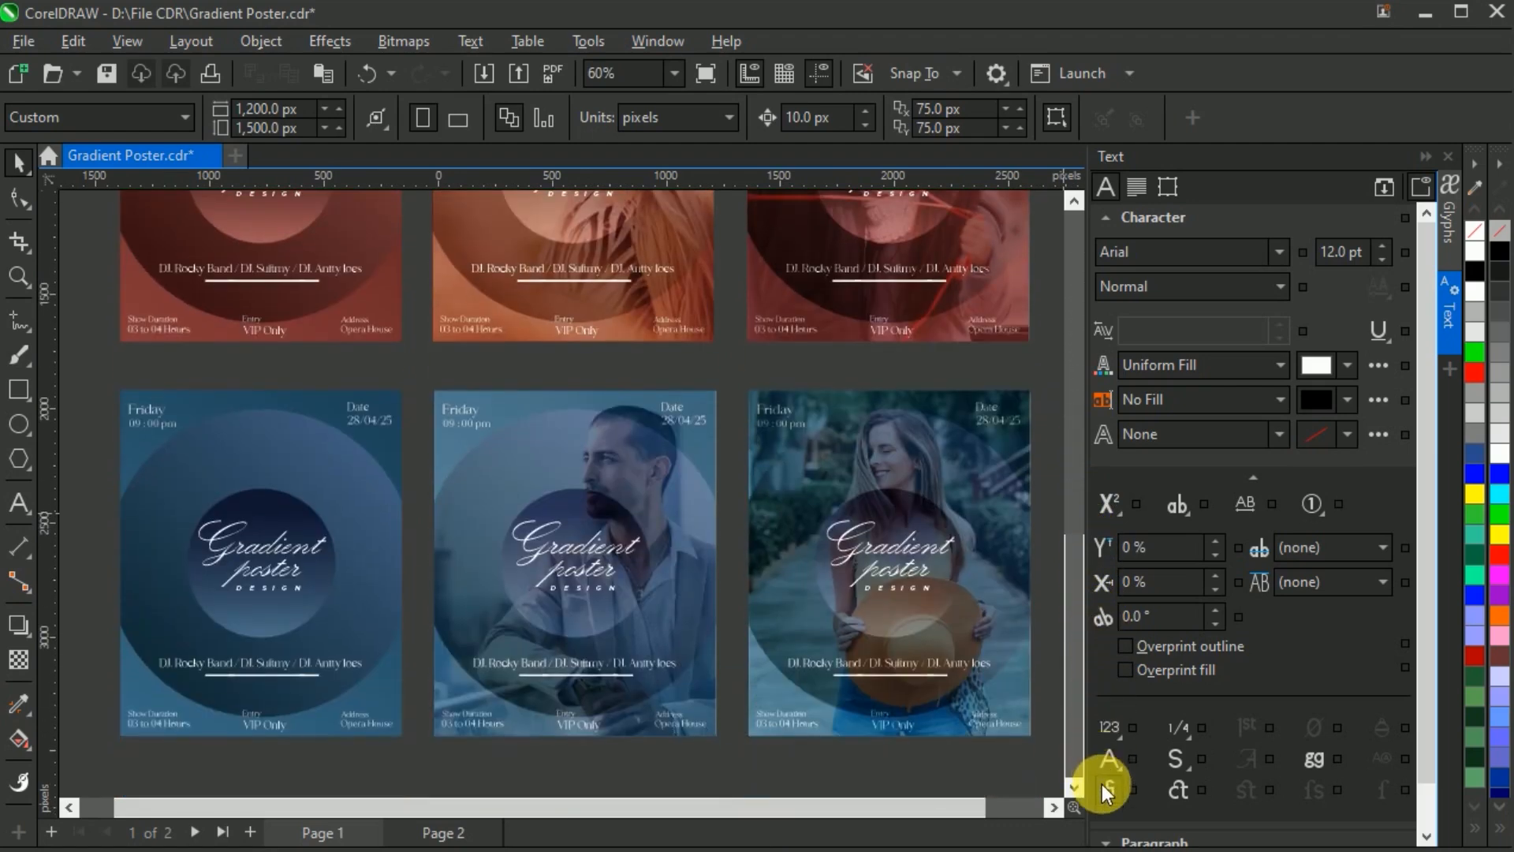